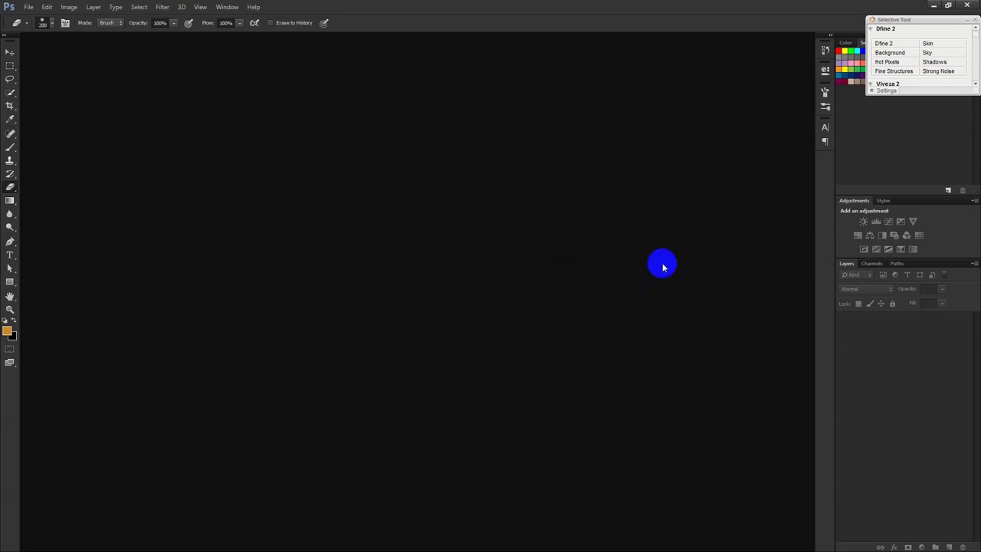
Create a new document from the 1920 x 1080 px preset
{"action": "left_click", "coordinate": [29, 7]}
{"action": "left_click", "coordinate": [54, 19]}
{"action": "left_click", "coordinate": [364, 190]}
{"action": "left_click", "coordinate": [374, 223]}
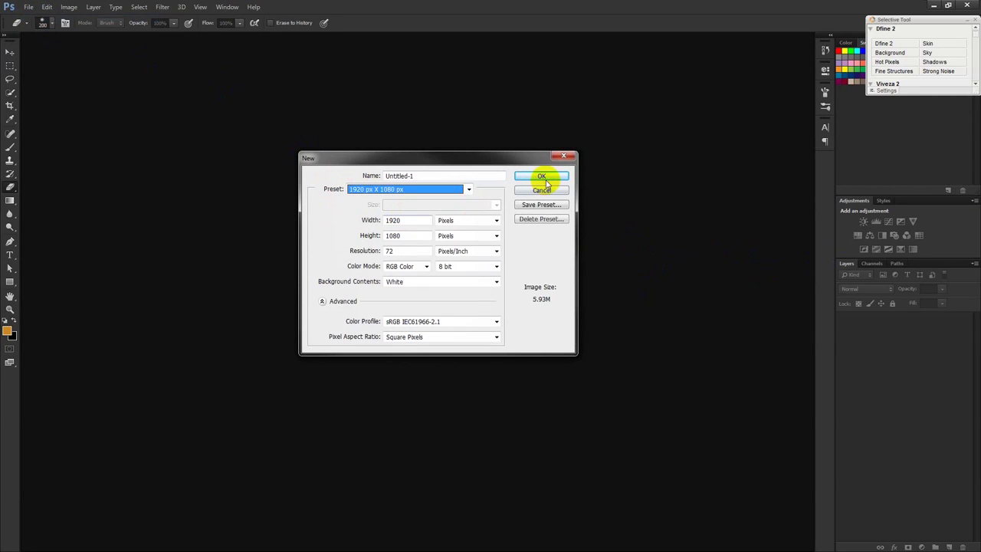
{"action": "left_click", "coordinate": [541, 176]}
Set black as the foreground colour and fill the Background layer with it
{"action": "left_click", "coordinate": [10, 52]}
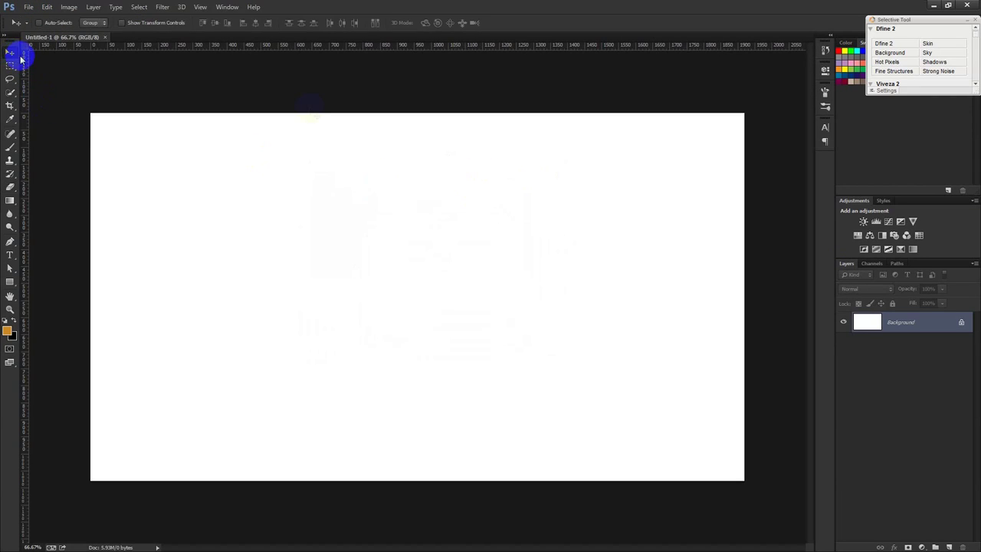
{"action": "left_click", "coordinate": [7, 332]}
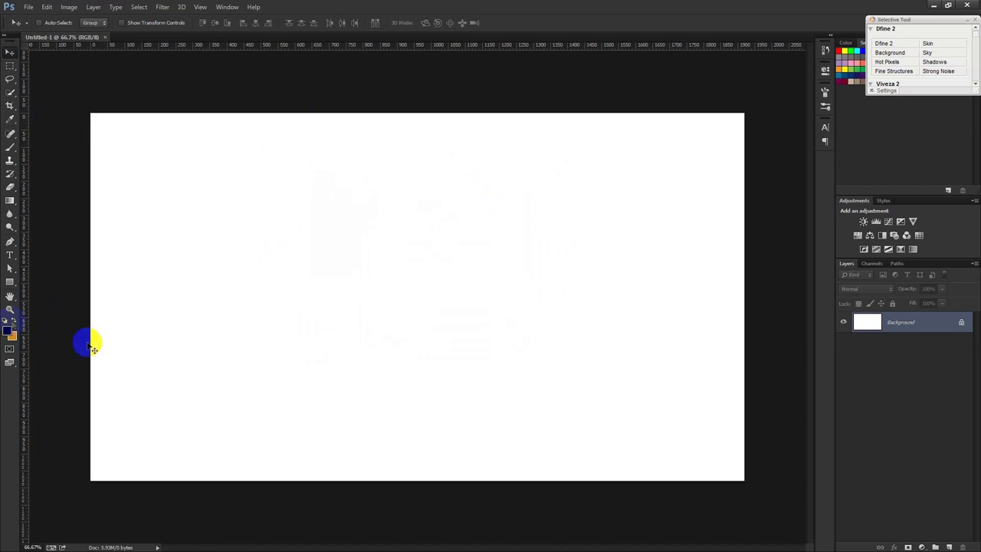
{"action": "key", "text": "alt+BackSpace"}
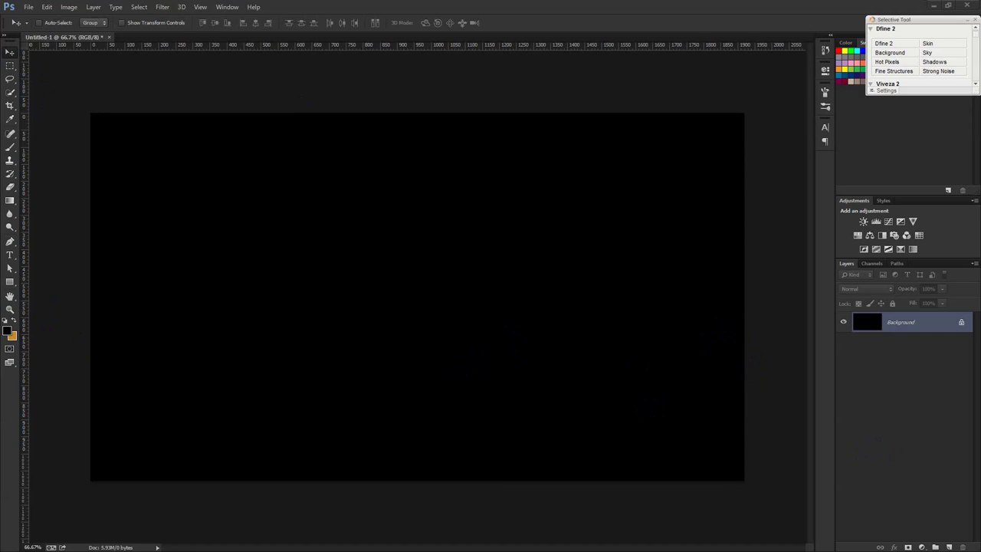
{"action": "left_click", "coordinate": [619, 337]}
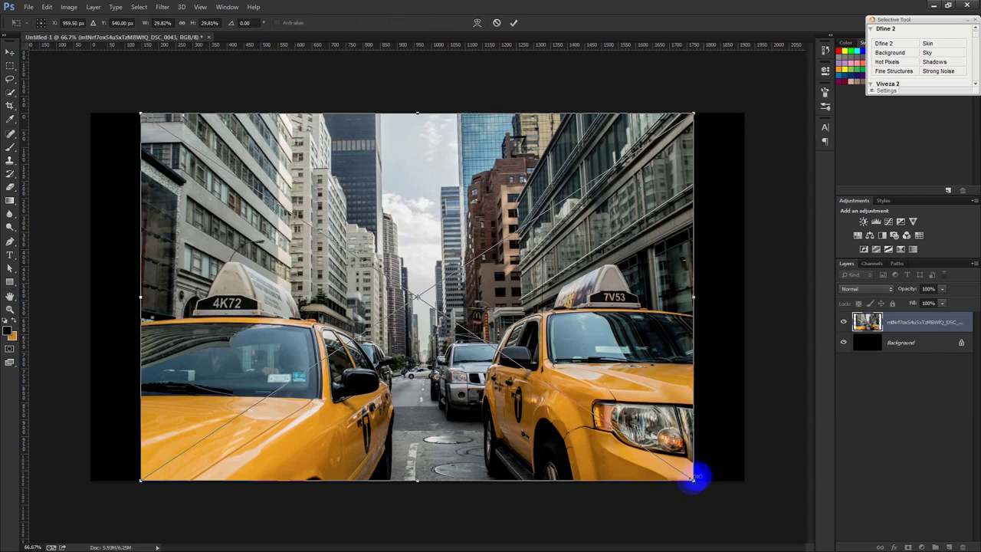
Enlarge the placed taxi street photo to cover the canvas and set its layer opacity to 25%
{"action": "left_click_drag", "start_coordinate": [696, 482], "coordinate": [748, 516]}
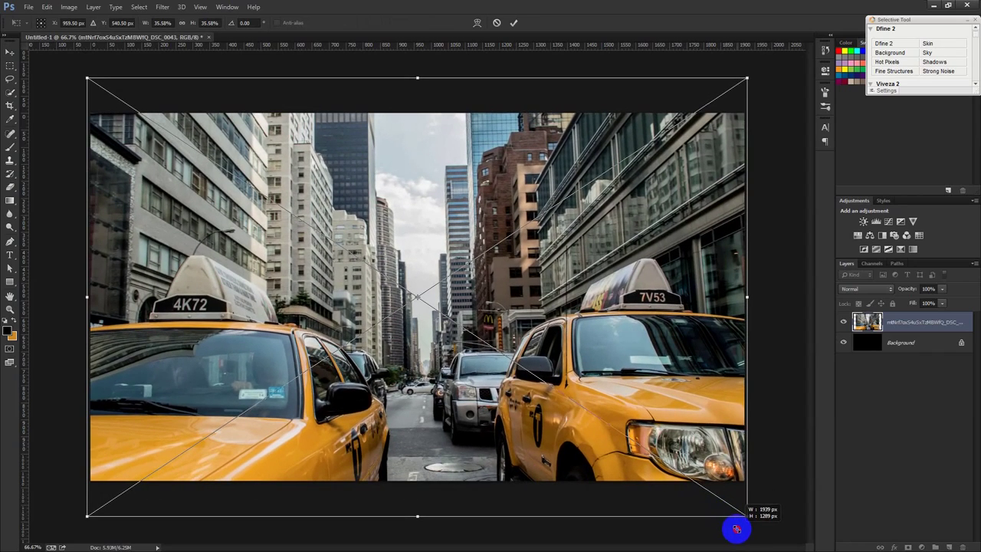
{"action": "left_click", "coordinate": [515, 23]}
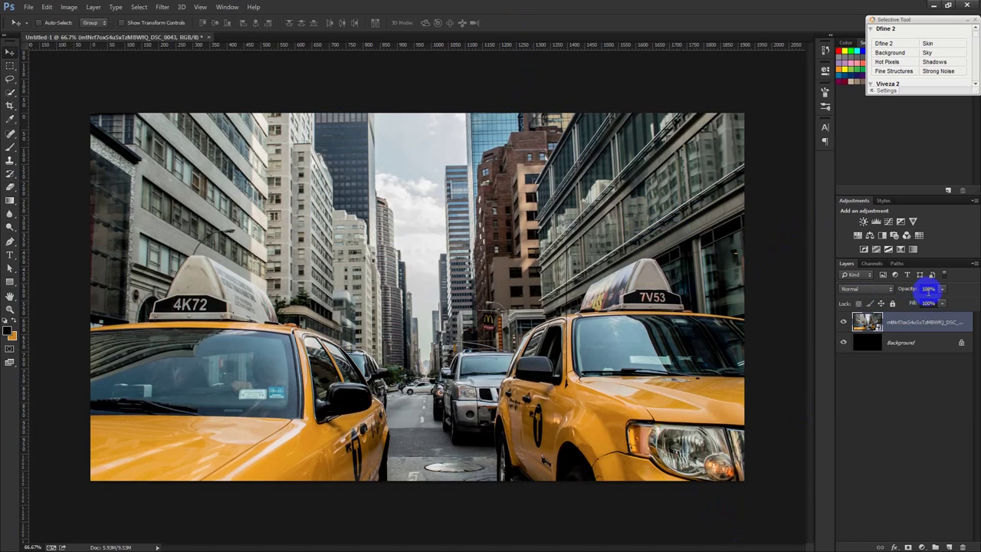
{"action": "type", "text": "50"}
{"action": "key", "text": "Return"}
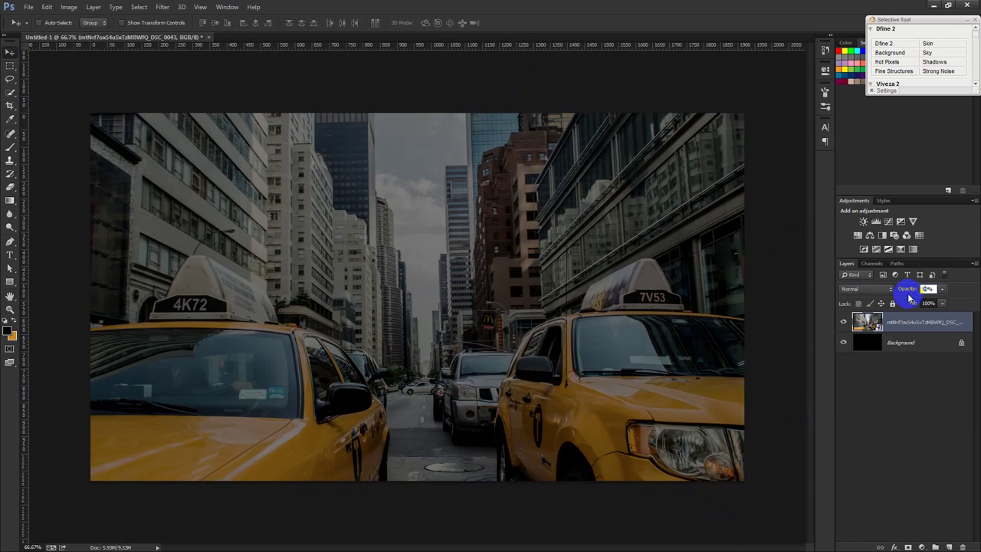
{"action": "left_click", "coordinate": [283, 215]}
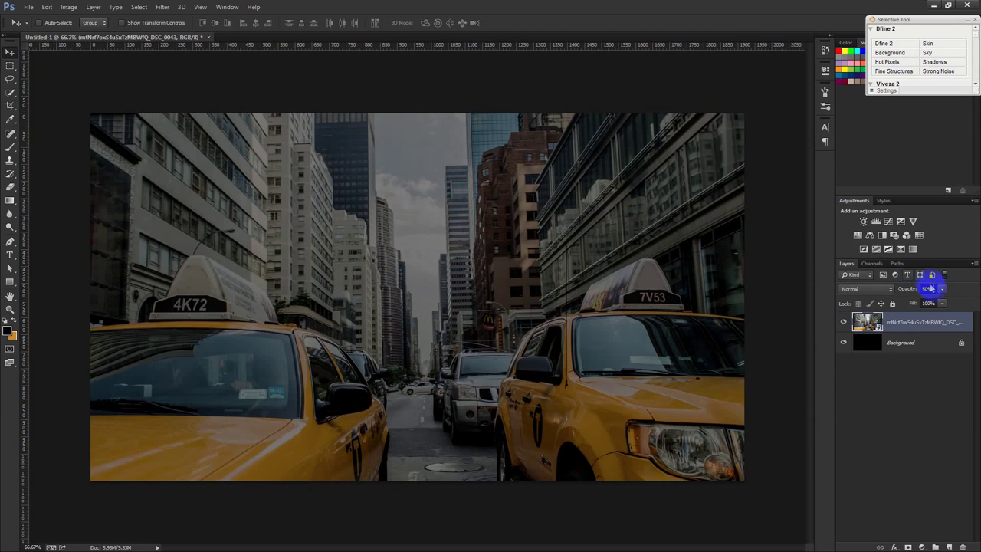
{"action": "type", "text": "30"}
{"action": "key", "text": "Return"}
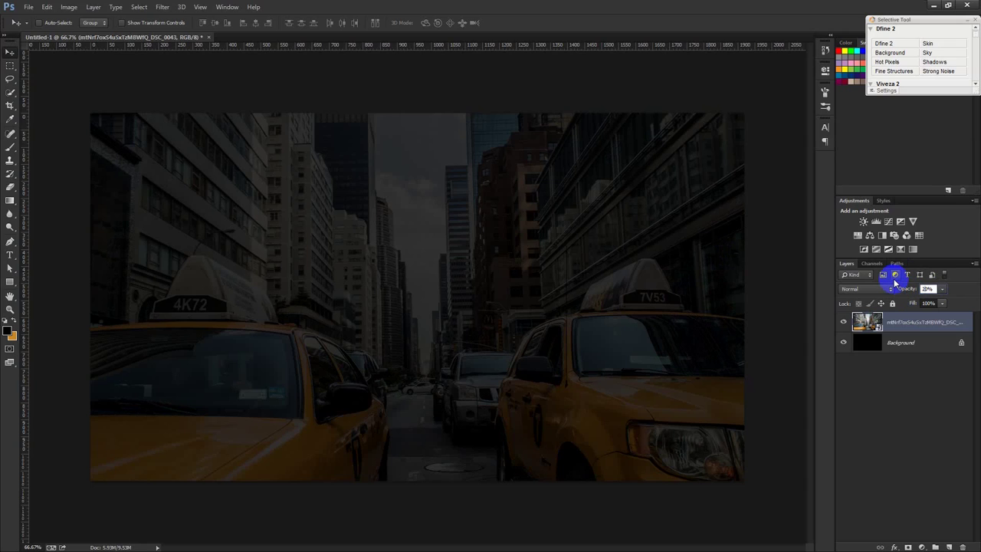
{"action": "type", "text": "25"}
{"action": "key", "text": "Return"}
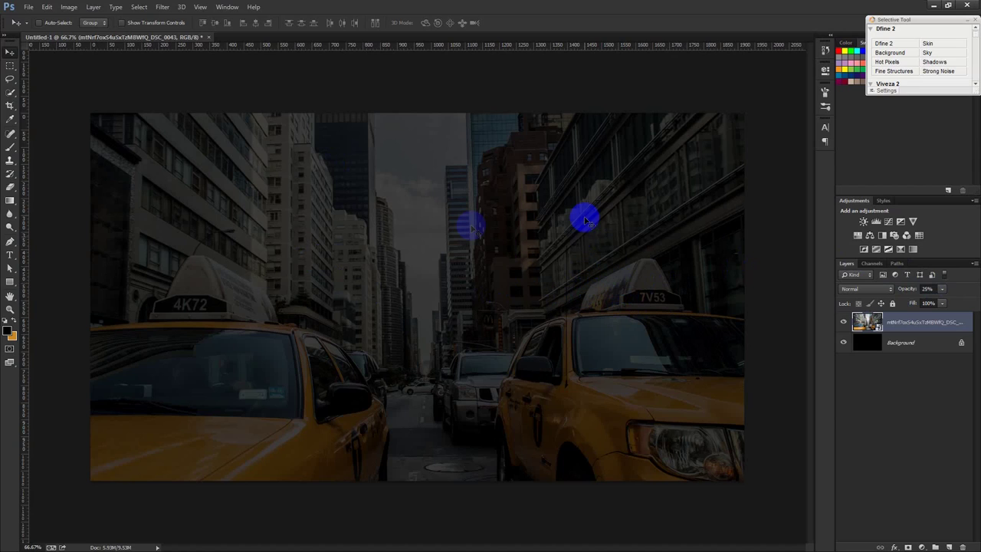
Draw a closed black Pen shape from the top-left to the right taxi's roof sign
{"action": "left_click", "coordinate": [10, 240]}
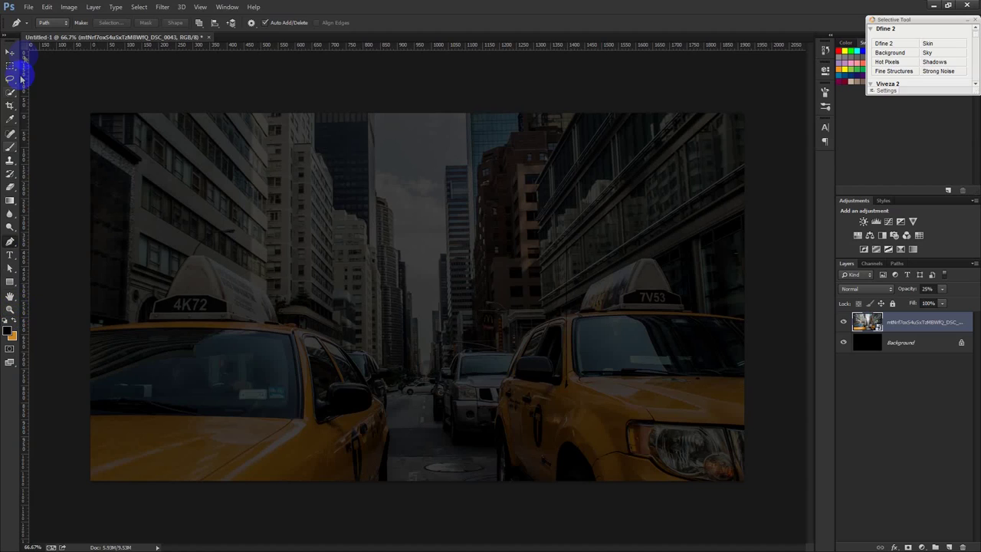
{"action": "left_click", "coordinate": [52, 23]}
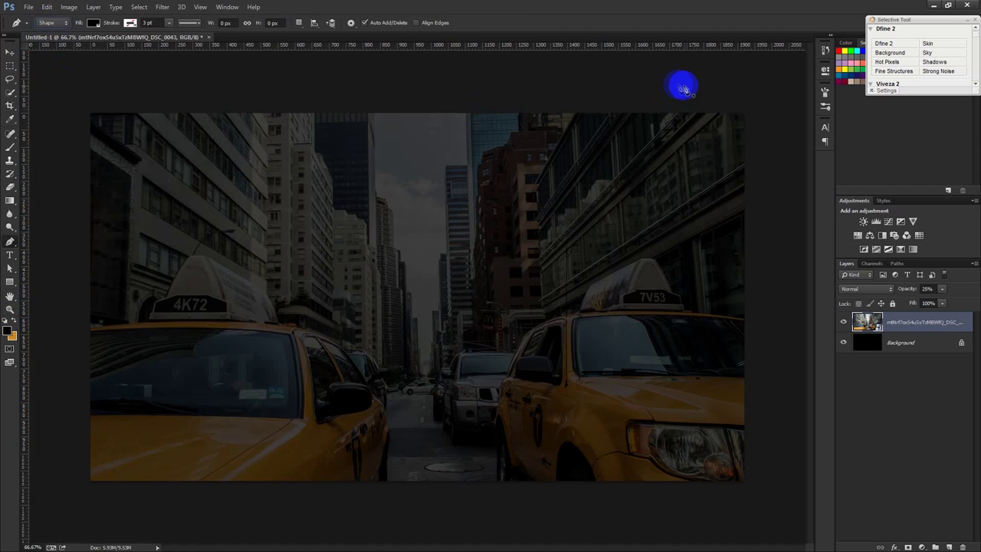
{"action": "left_click", "coordinate": [643, 70]}
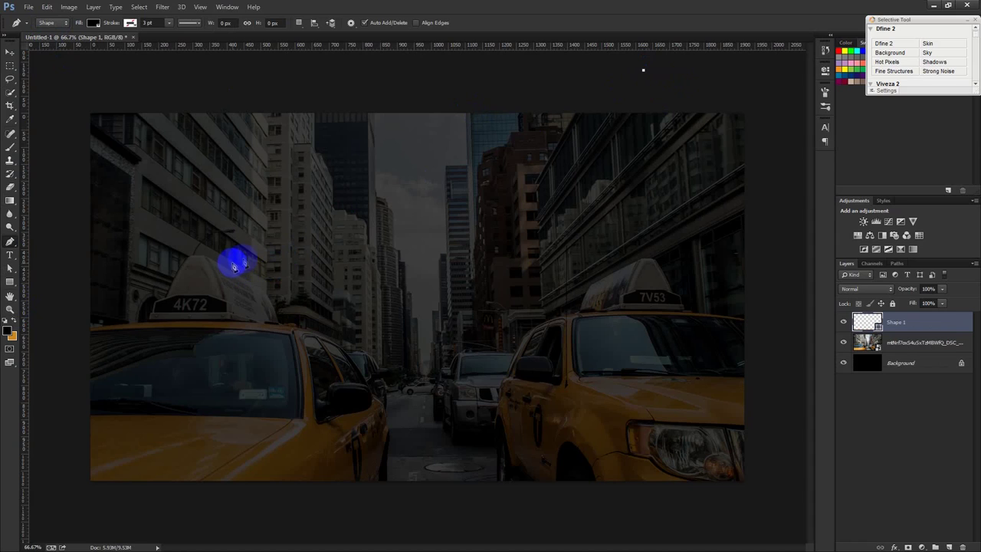
{"action": "key", "text": "ctrl+z"}
{"action": "left_click", "coordinate": [149, 90]}
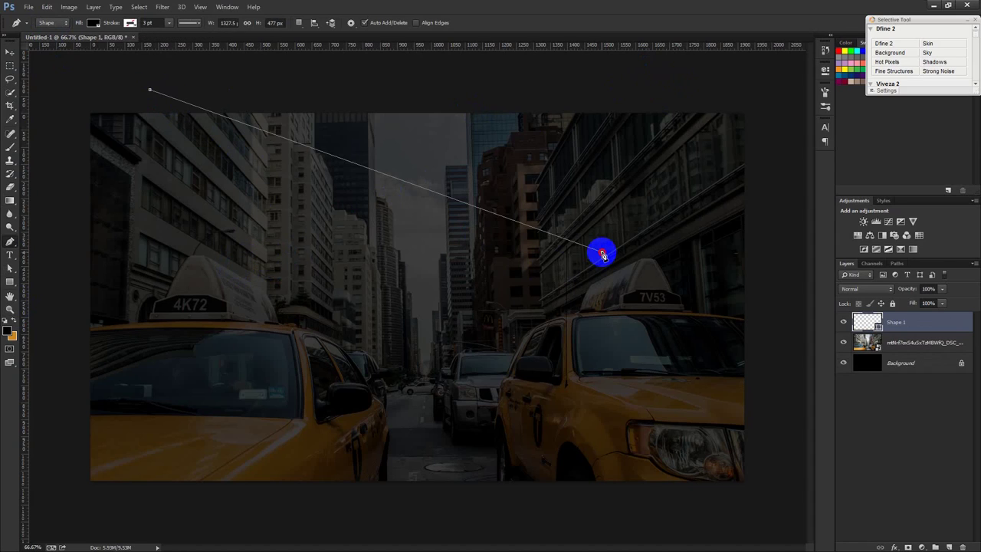
{"action": "left_click", "coordinate": [603, 253]}
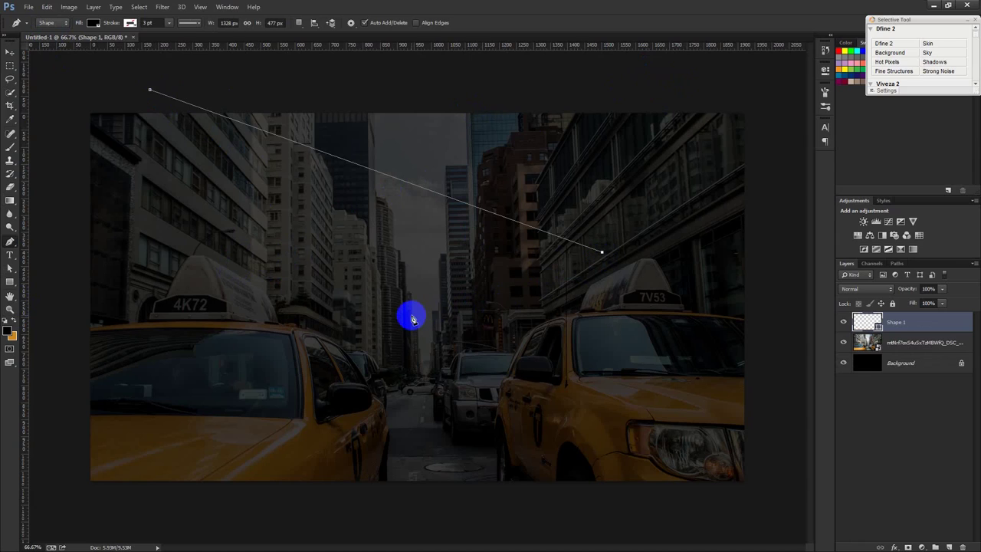
{"action": "left_click", "coordinate": [600, 287]}
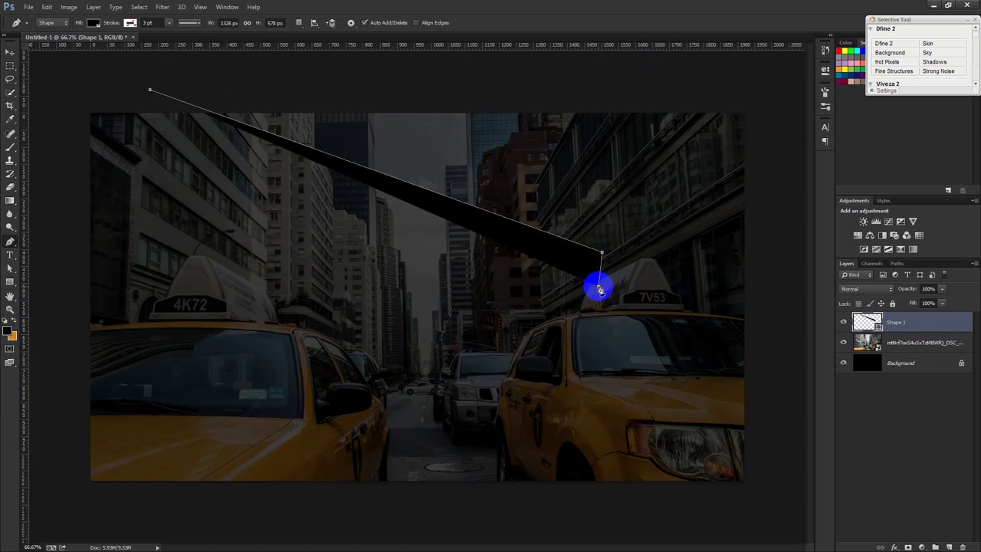
{"action": "left_click", "coordinate": [46, 269]}
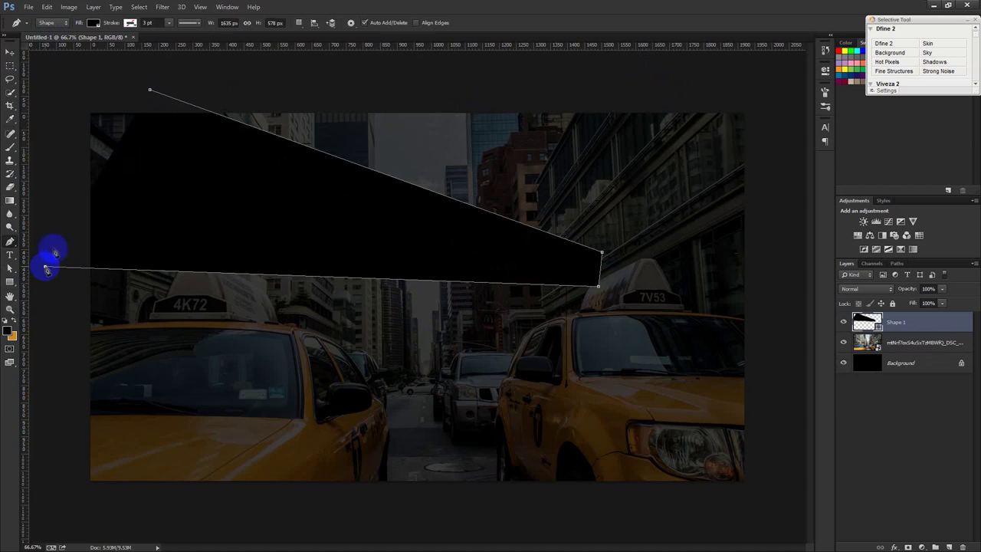
{"action": "left_click", "coordinate": [52, 79]}
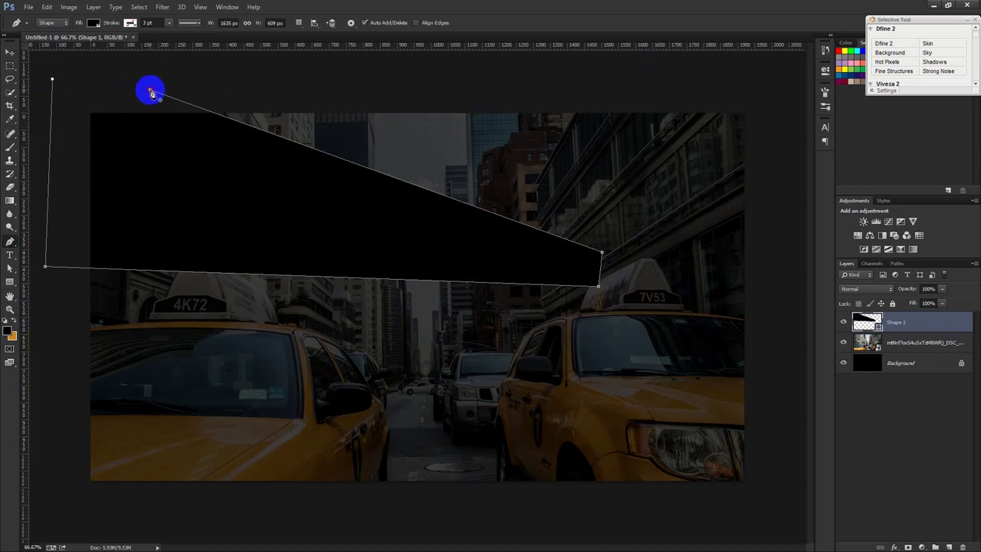
{"action": "left_click", "coordinate": [150, 91]}
Rotate the Shape 1 beam into a diagonal band across the upper street scene
{"action": "left_click", "coordinate": [10, 51]}
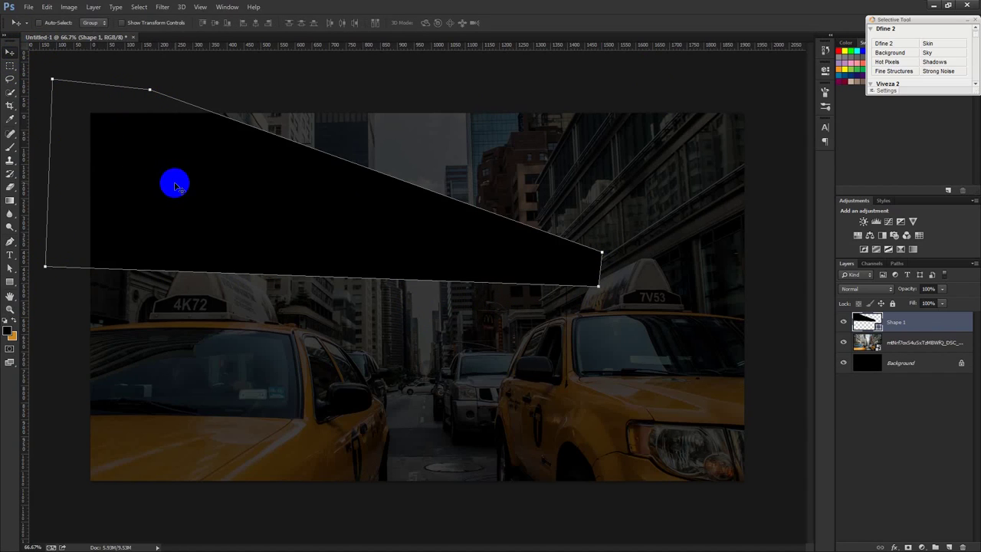
{"action": "left_click", "coordinate": [175, 186]}
{"action": "left_click", "coordinate": [469, 215]}
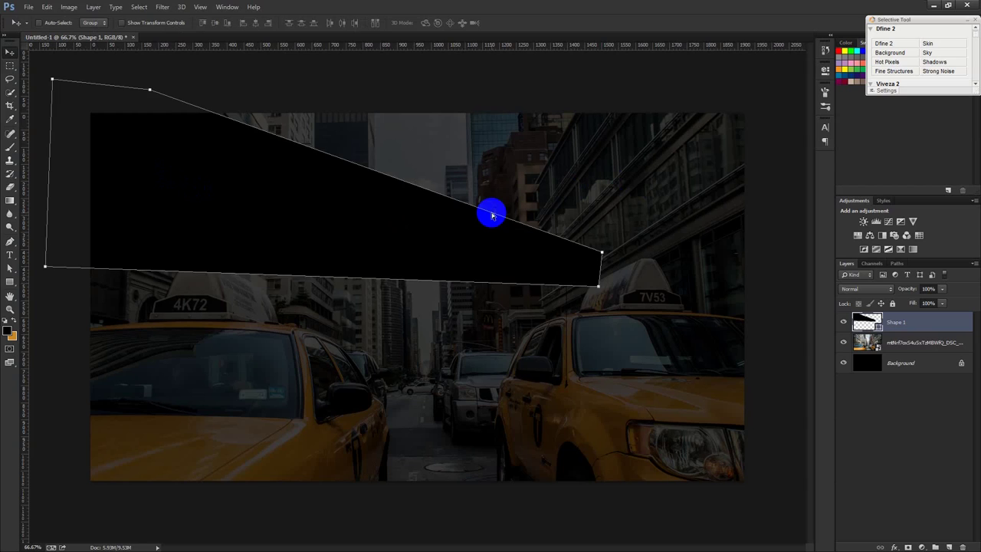
{"action": "key", "text": "ctrl+t"}
{"action": "left_click_drag", "start_coordinate": [718, 187], "coordinate": [557, 175]}
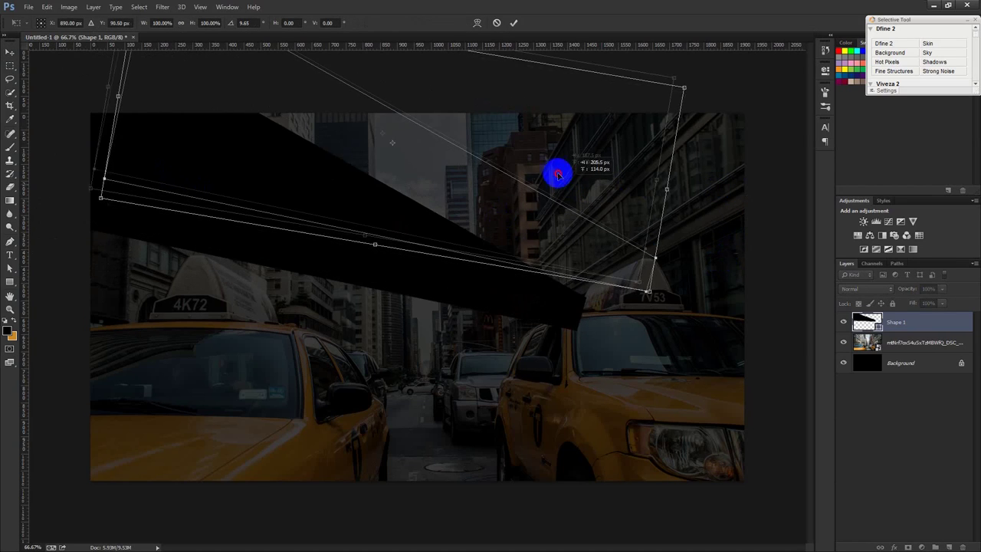
{"action": "left_click_drag", "start_coordinate": [557, 175], "coordinate": [584, 247]}
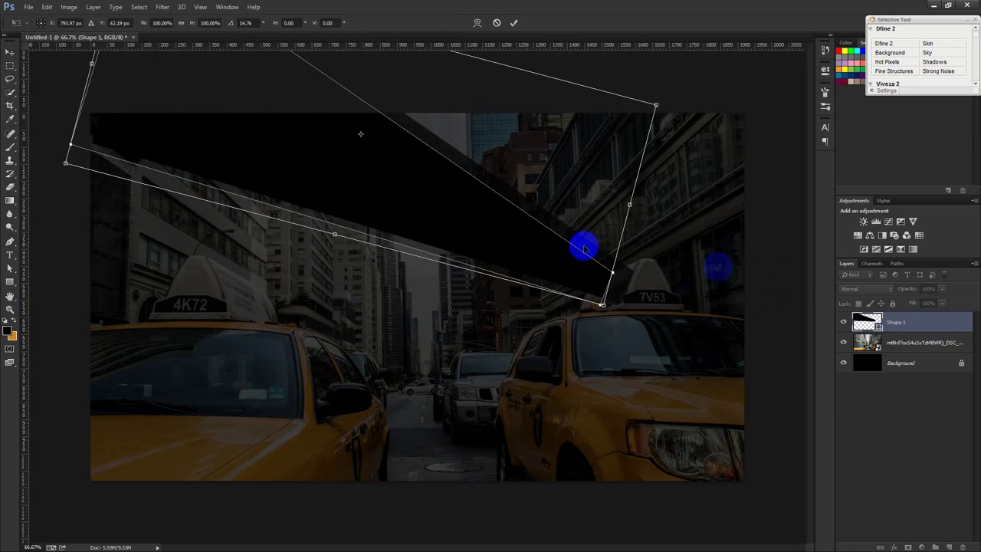
{"action": "left_click", "coordinate": [514, 22]}
{"action": "left_click", "coordinate": [420, 197]}
Change the Shape 1 beam's fill to crimson #ff0048
{"action": "double_click", "coordinate": [863, 324]}
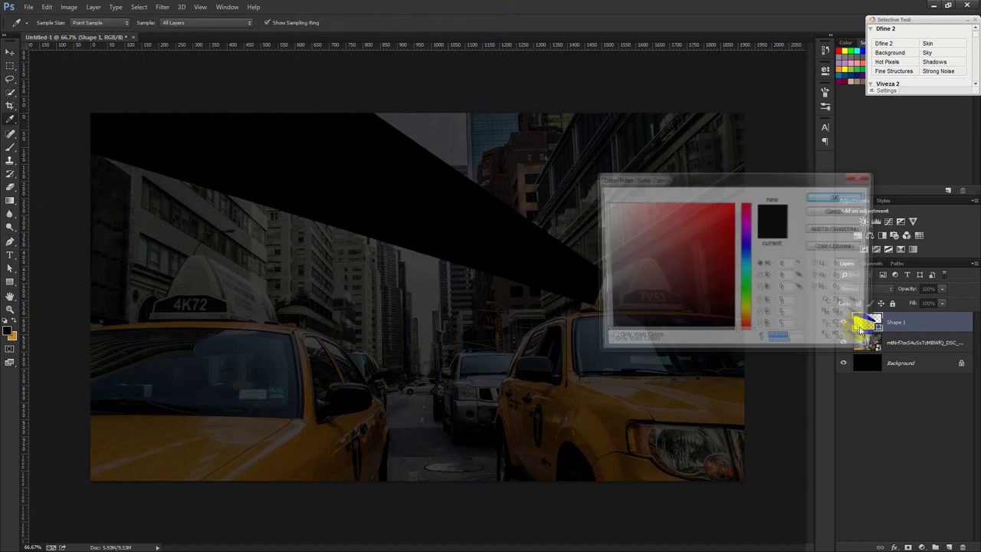
{"action": "mouse_move", "coordinate": [723, 252]}
{"action": "left_mouse_down"}
{"action": "mouse_move", "coordinate": [755, 197]}
{"action": "mouse_move", "coordinate": [749, 221]}
{"action": "mouse_move", "coordinate": [747, 210]}
{"action": "left_mouse_up"}
{"action": "left_click", "coordinate": [838, 196]}
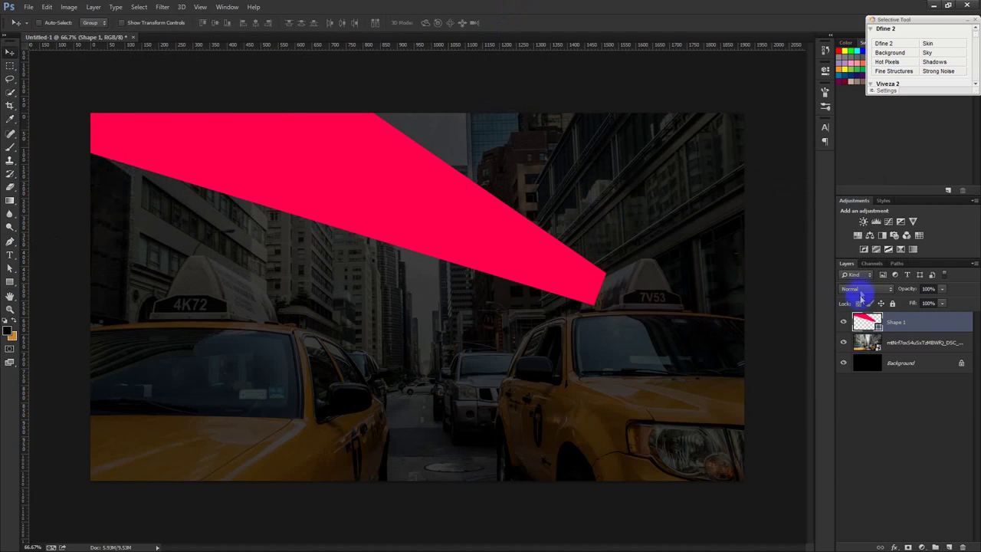
Set the beam to Color blend mode with lower opacity, and duplicate it lower
{"action": "left_click", "coordinate": [864, 288]}
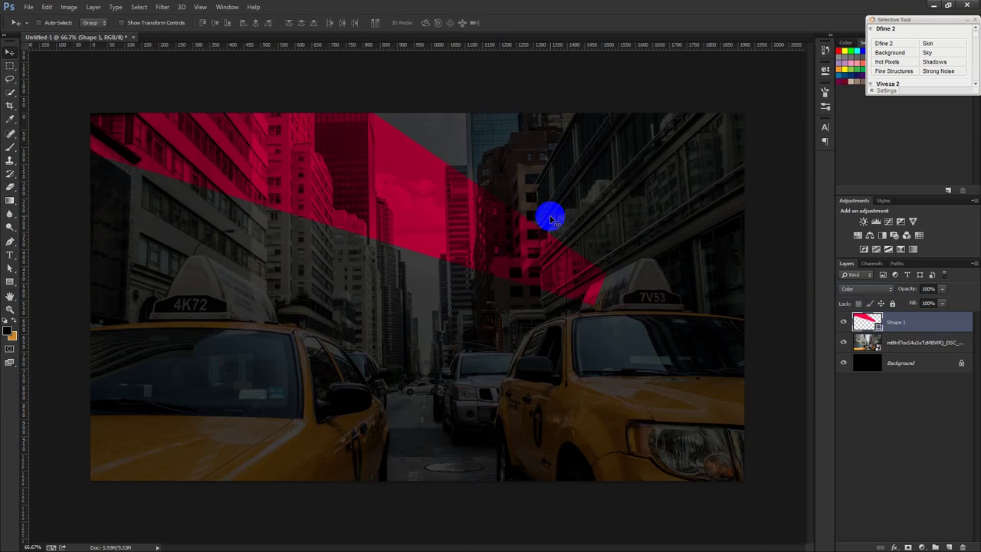
{"action": "left_click_drag", "start_coordinate": [908, 288], "coordinate": [885, 293]}
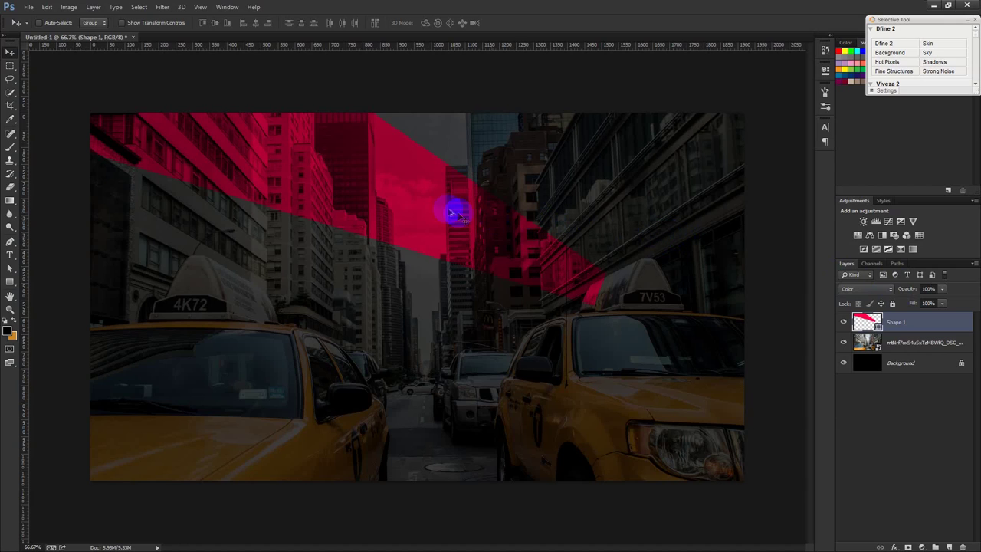
{"action": "left_click_drag", "start_coordinate": [448, 210], "coordinate": [467, 299]}
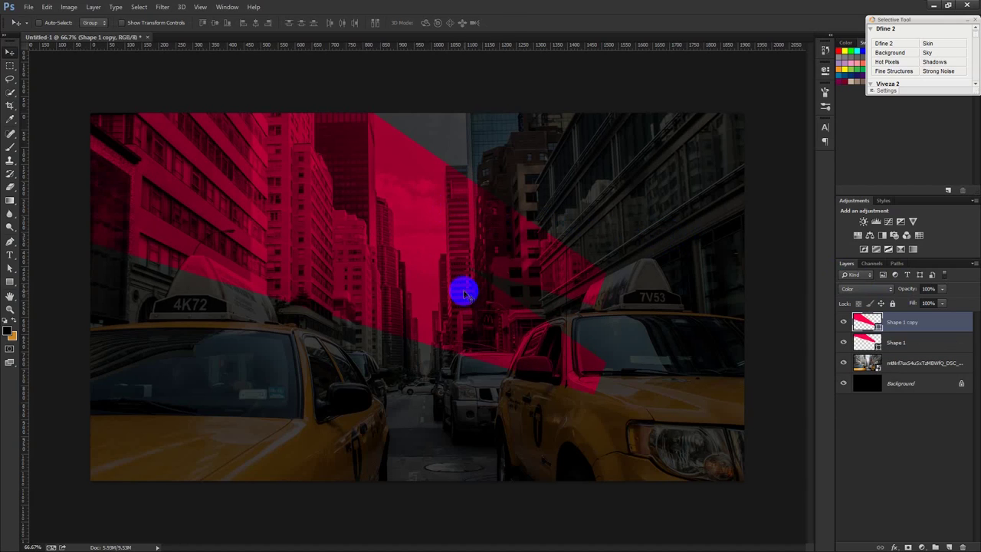
Flip Shape 1 copy vertically, then move, resize and rotate it down across the street
{"action": "key", "text": "ctrl+t"}
{"action": "right_click", "coordinate": [477, 318]}
{"action": "left_click", "coordinate": [494, 456]}
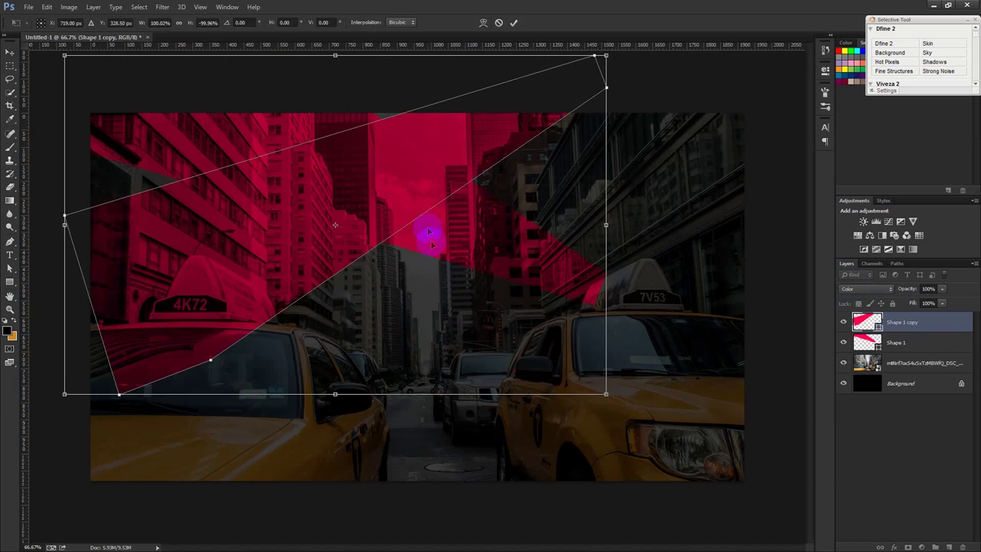
{"action": "left_click_drag", "start_coordinate": [428, 232], "coordinate": [460, 394]}
{"action": "mouse_move", "coordinate": [649, 219]}
{"action": "left_mouse_down"}
{"action": "mouse_move", "coordinate": [572, 262]}
{"action": "mouse_move", "coordinate": [709, 326]}
{"action": "mouse_move", "coordinate": [633, 375]}
{"action": "mouse_move", "coordinate": [663, 335]}
{"action": "left_mouse_up"}
{"action": "left_click_drag", "start_coordinate": [429, 345], "coordinate": [435, 347]}
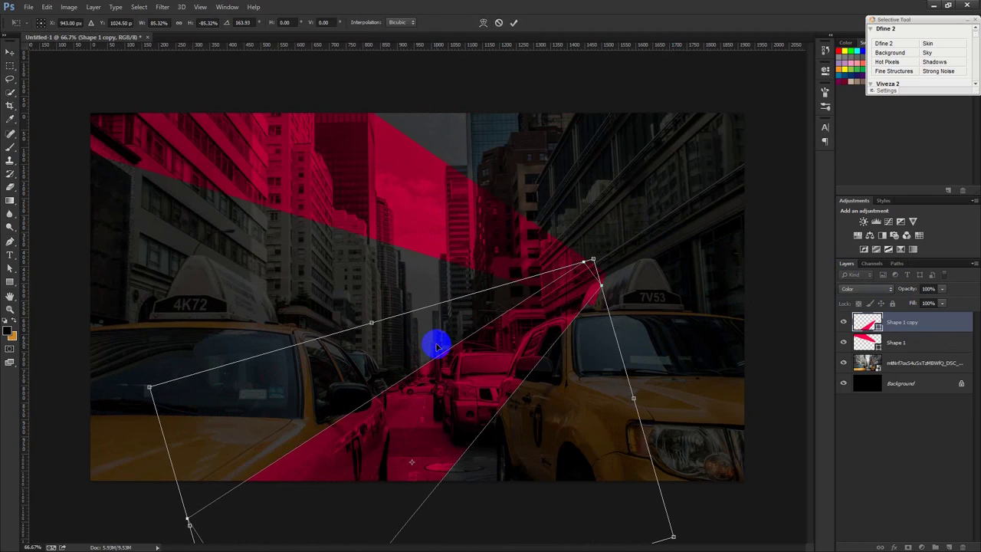
{"action": "key", "text": "Return"}
Change Shape 1 copy's fill colour to blue #0078ff
{"action": "double_click", "coordinate": [860, 324]}
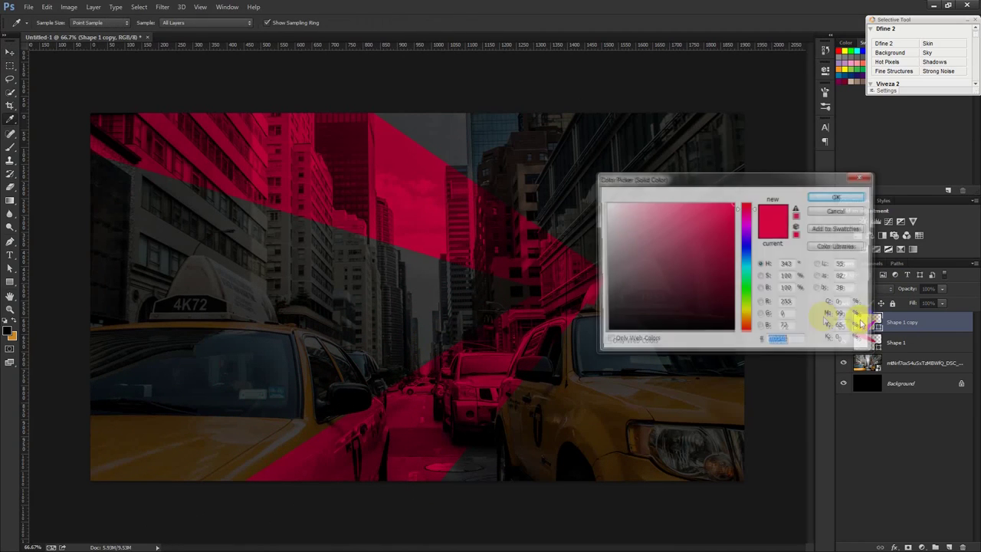
{"action": "left_click", "coordinate": [747, 316]}
{"action": "left_click_drag", "start_coordinate": [747, 319], "coordinate": [751, 259]}
{"action": "left_click", "coordinate": [839, 196]}
Shift both the crimson and blue beams slightly to the left
{"action": "left_click", "coordinate": [896, 343], "text": "shift"}
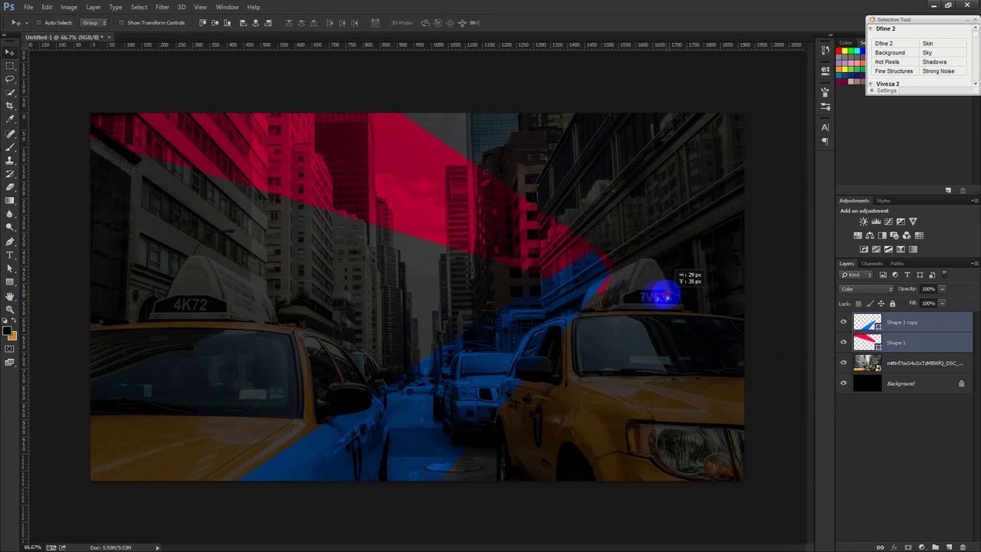
{"action": "left_click_drag", "start_coordinate": [667, 297], "coordinate": [655, 300]}
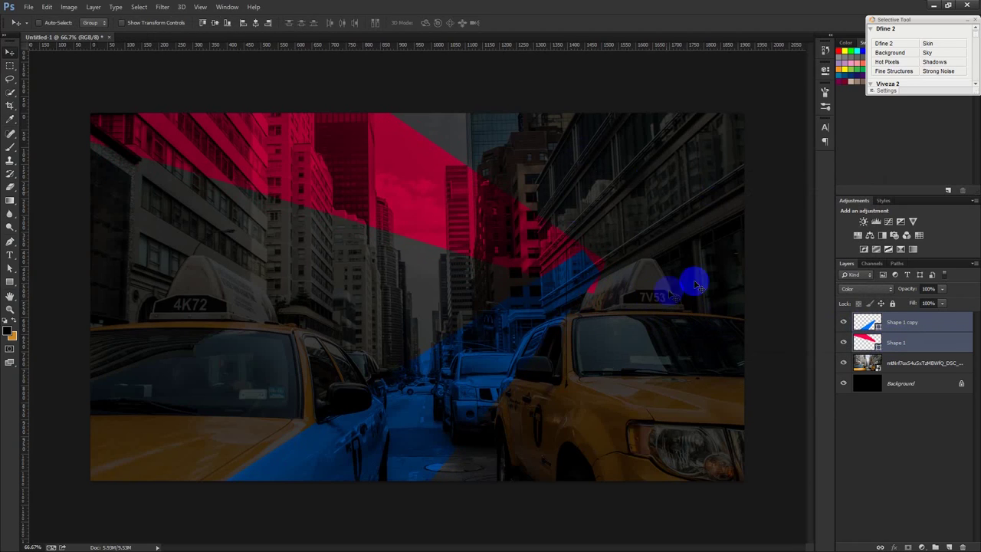
{"action": "key", "text": "ctrl+plus"}
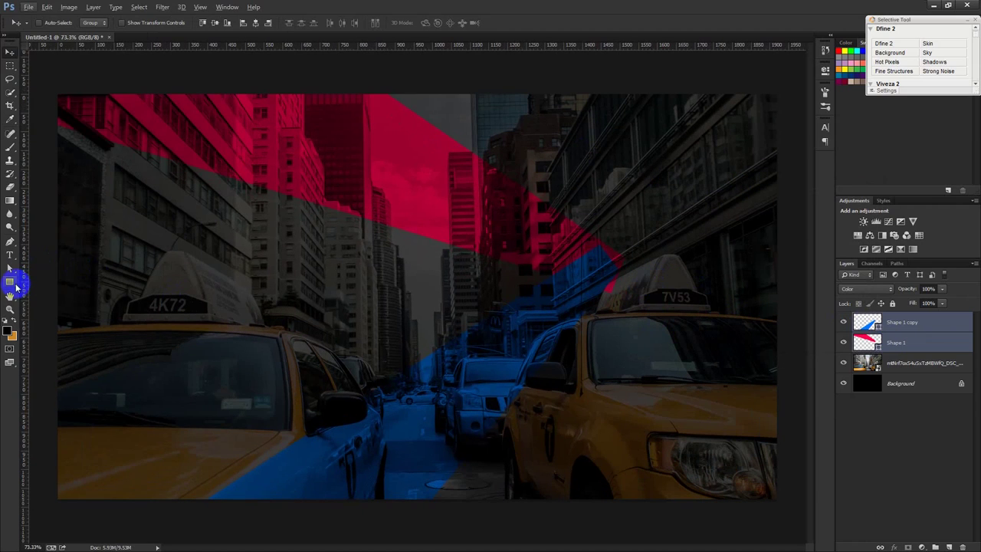
Draw a black circle with the Ellipse Tool and nudge it right and down
{"action": "left_click", "coordinate": [10, 281]}
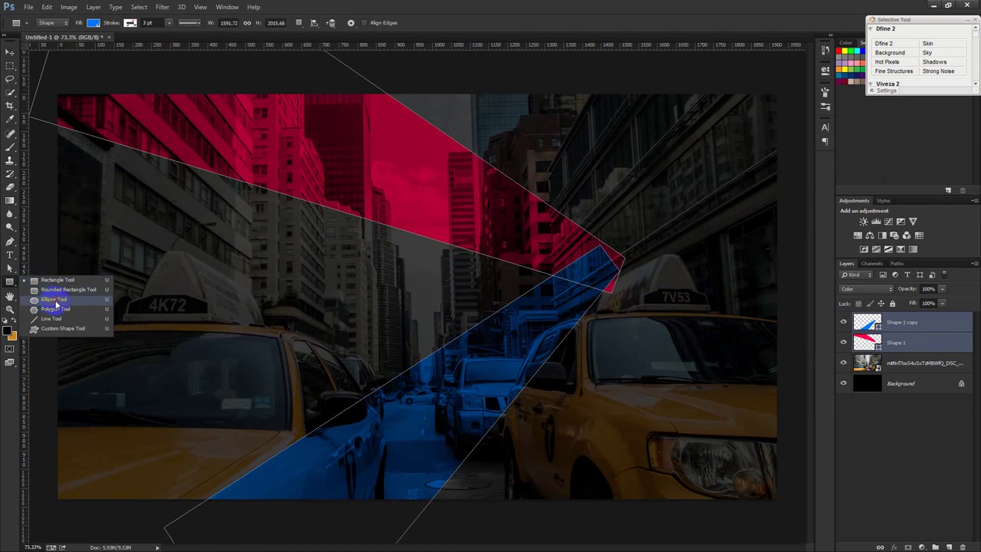
{"action": "left_click", "coordinate": [55, 299]}
{"action": "left_click", "coordinate": [949, 547]}
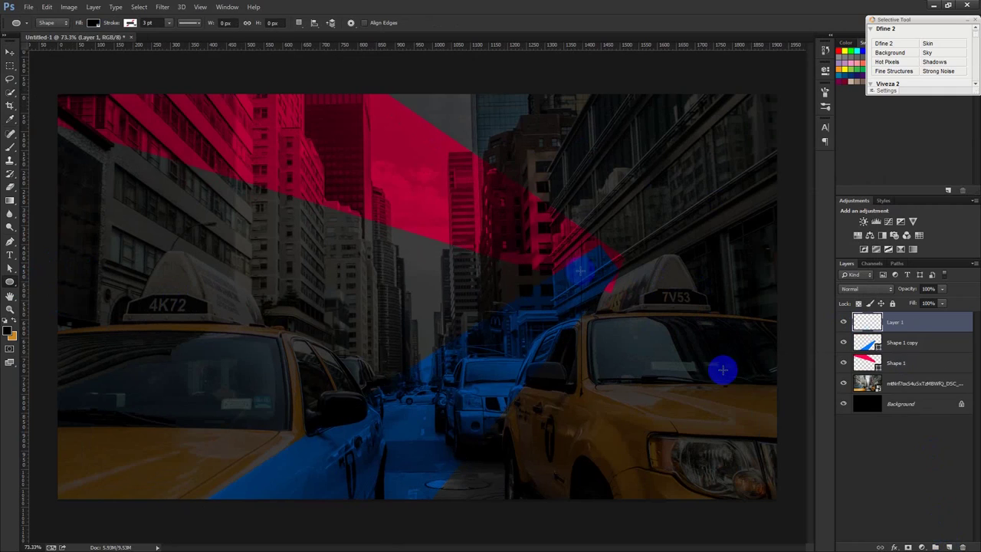
{"action": "left_click_drag", "start_coordinate": [591, 275], "coordinate": [235, 54]}
{"action": "left_click", "coordinate": [10, 51]}
{"action": "left_click_drag", "start_coordinate": [560, 234], "coordinate": [595, 267]}
{"action": "left_click", "coordinate": [794, 63]}
{"action": "left_click_drag", "start_coordinate": [627, 226], "coordinate": [634, 235]}
Scale the Ellipse 1 circle to about 130% and position it over the scene's right side
{"action": "key", "text": "ctrl+t"}
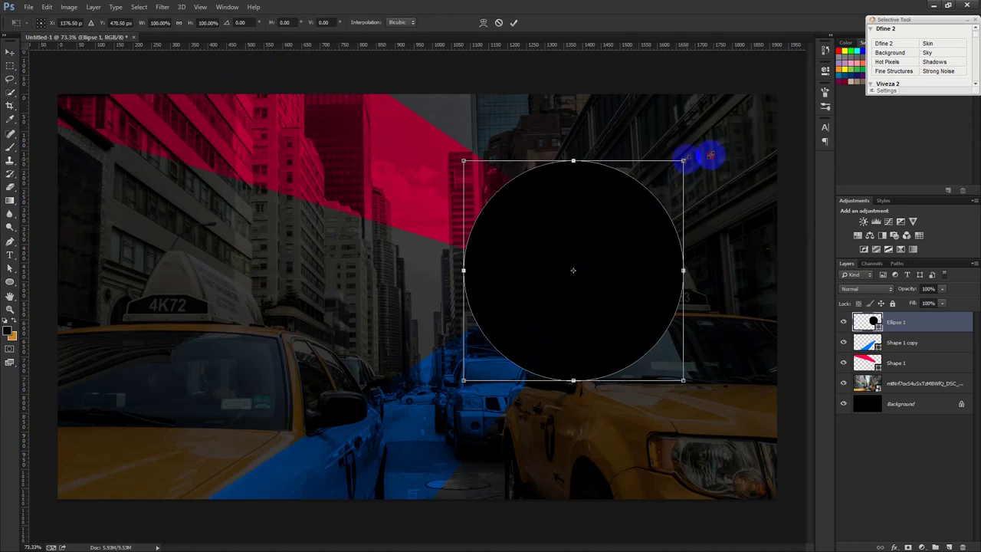
{"action": "left_click_drag", "start_coordinate": [684, 161], "coordinate": [740, 145]}
{"action": "left_click_drag", "start_coordinate": [657, 212], "coordinate": [663, 207]}
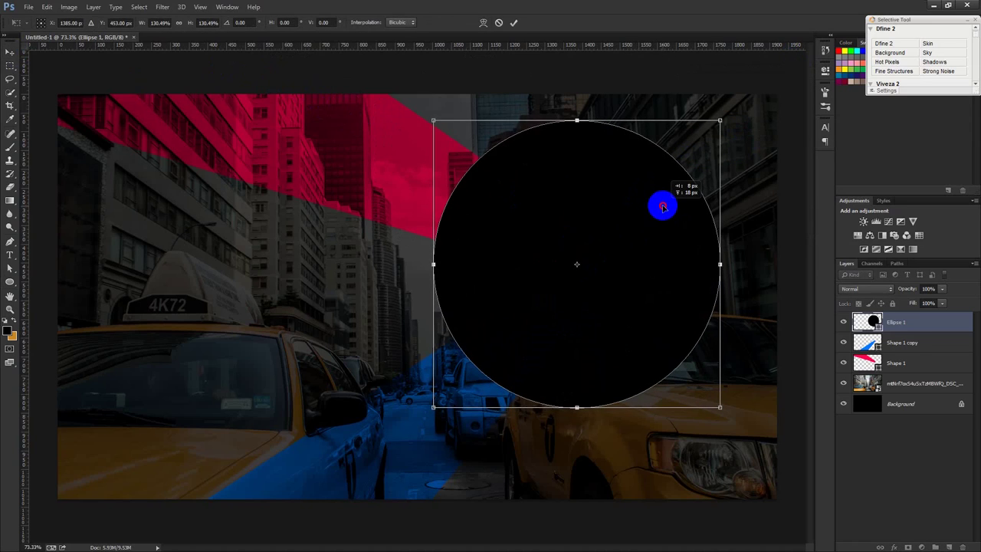
{"action": "double_click", "coordinate": [660, 207]}
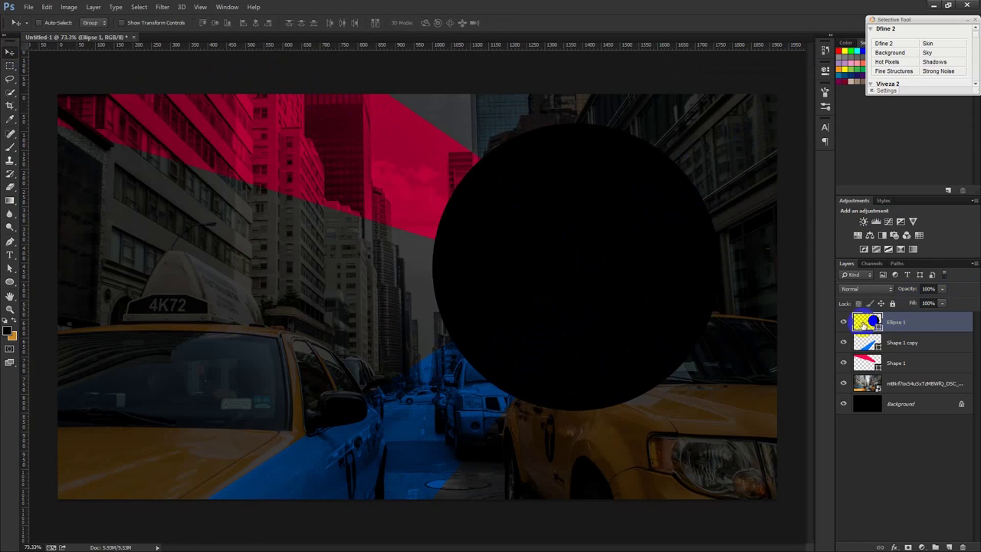
{"action": "left_click_drag", "start_coordinate": [576, 200], "coordinate": [583, 192]}
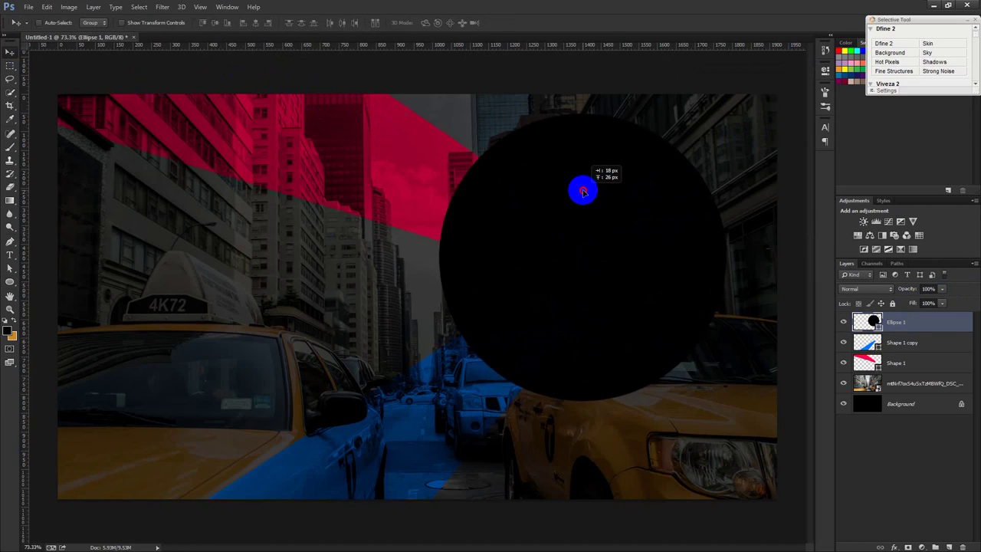
{"action": "left_click", "coordinate": [458, 130]}
{"action": "left_click", "coordinate": [644, 304]}
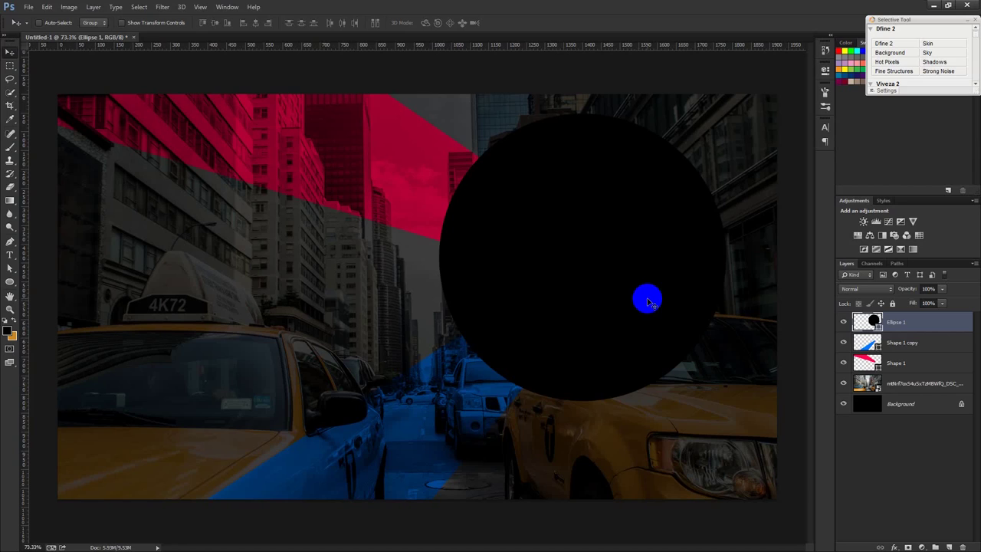
{"action": "left_click", "coordinate": [700, 225]}
{"action": "left_click", "coordinate": [910, 339]}
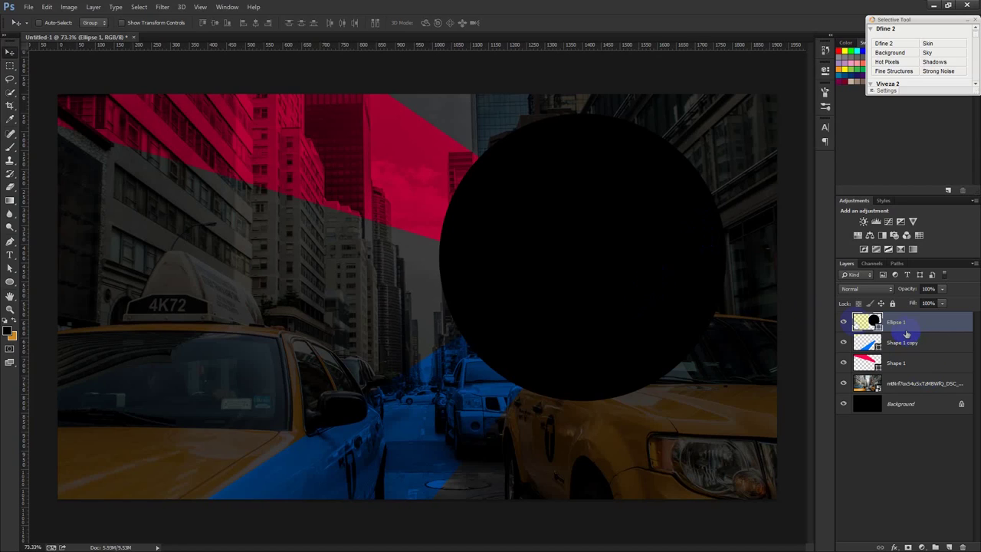
{"action": "left_click", "coordinate": [935, 334]}
{"action": "left_click_drag", "start_coordinate": [627, 206], "coordinate": [631, 215]}
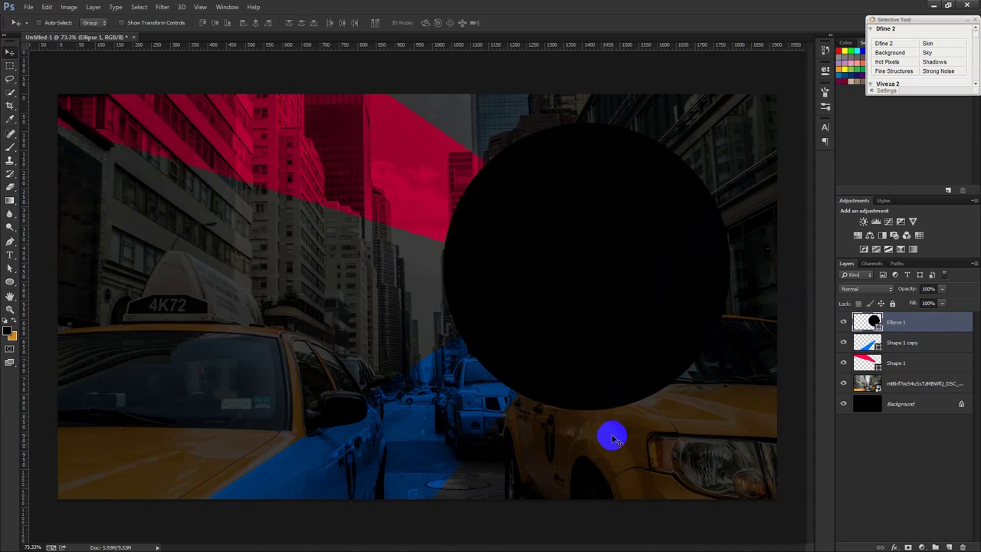
{"action": "left_click", "coordinate": [10, 242]}
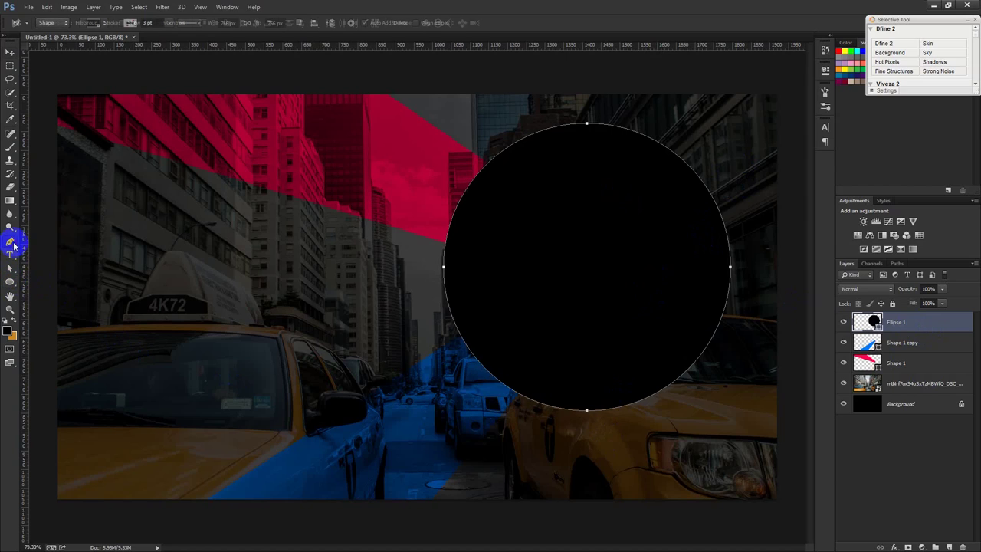
Draw the Shape 2 triangle from the circle's right edge down over the right taxi
{"action": "left_click_drag", "start_coordinate": [731, 181], "coordinate": [718, 203]}
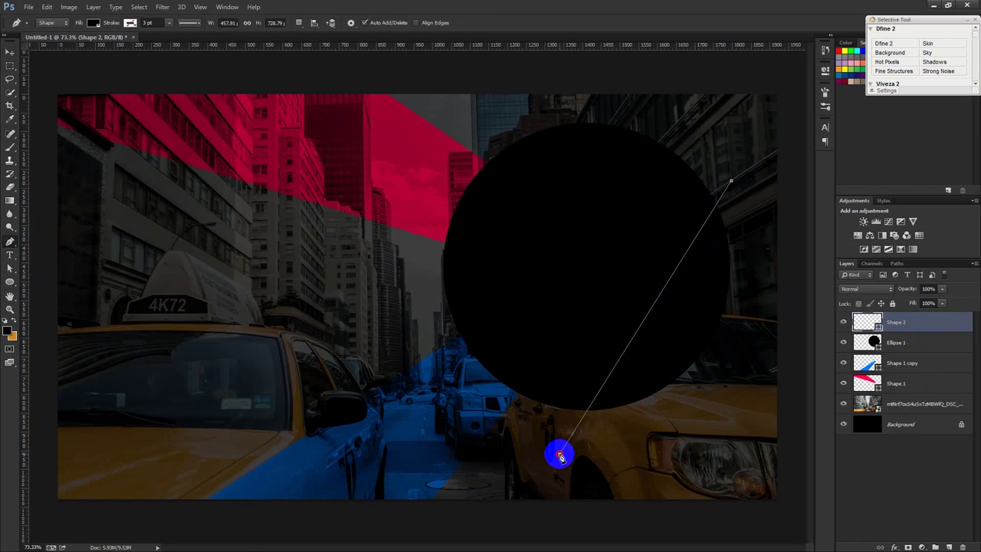
{"action": "left_click", "coordinate": [785, 443]}
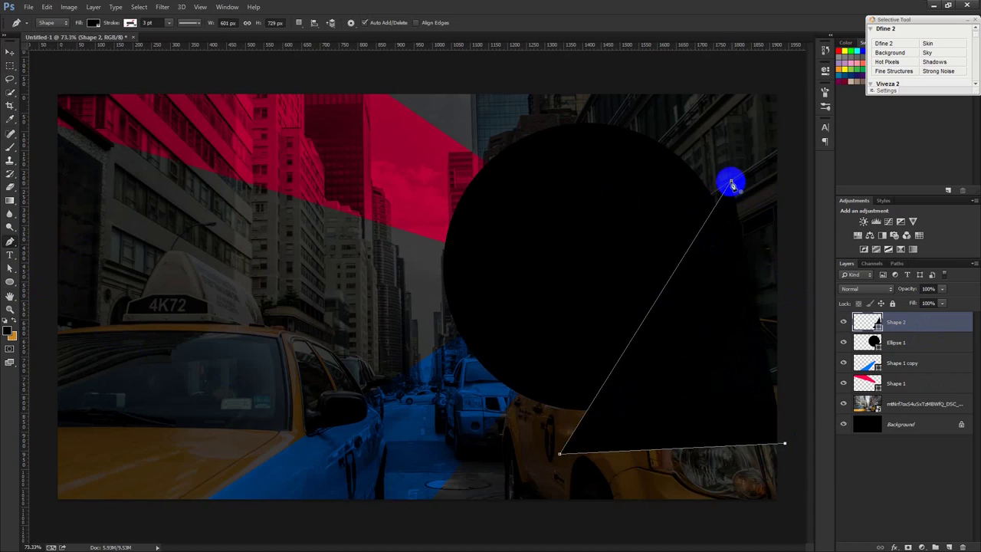
{"action": "left_click", "coordinate": [876, 321]}
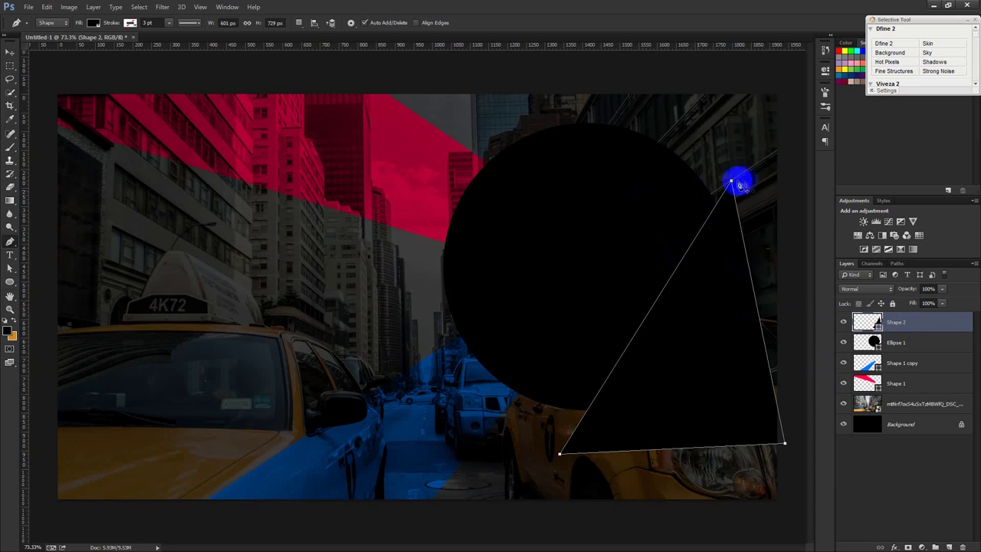
Paste the triangle path into Ellipse 1, Subtract Front Shape, and Merge Shape Components
{"action": "left_click", "coordinate": [961, 546]}
{"action": "key", "text": "ctrl+v"}
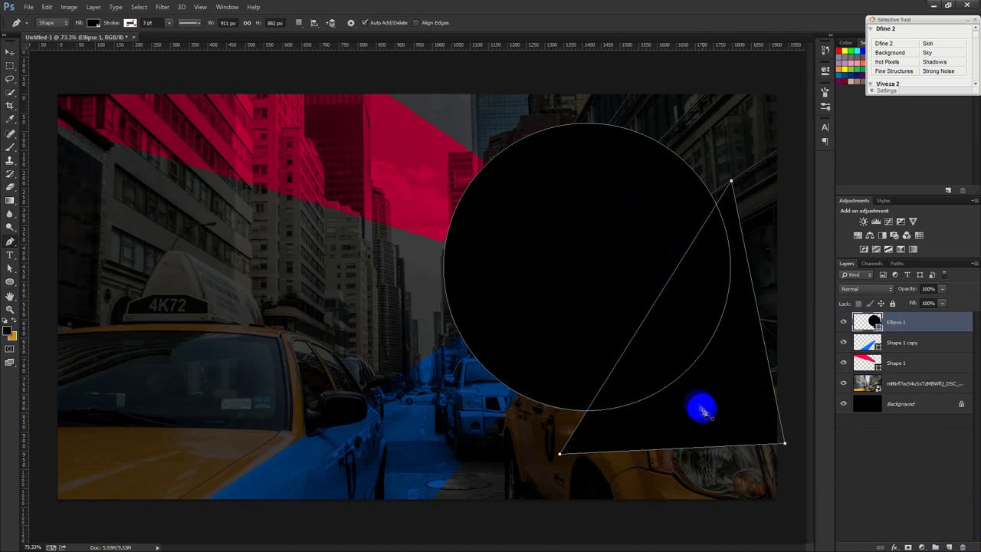
{"action": "left_click", "coordinate": [299, 23]}
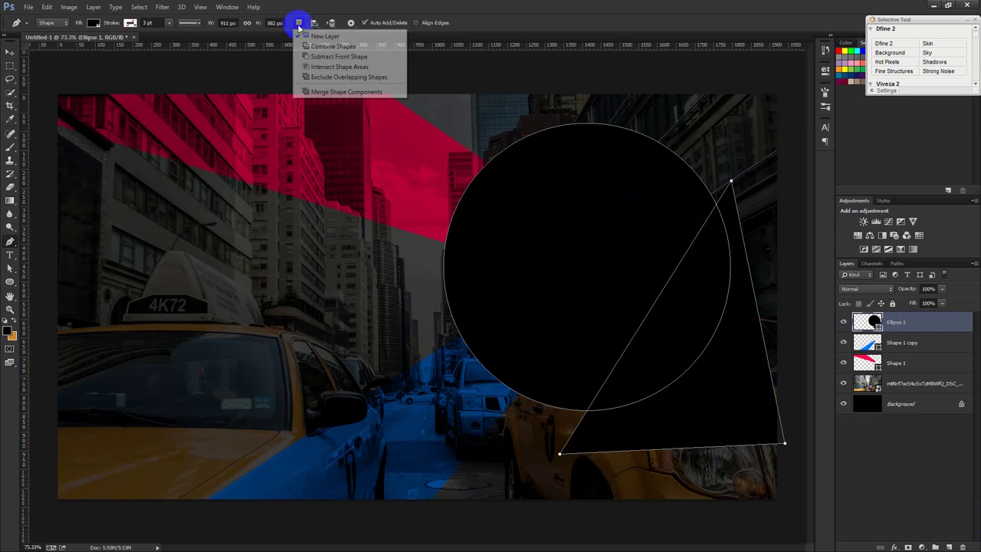
{"action": "left_click", "coordinate": [342, 58]}
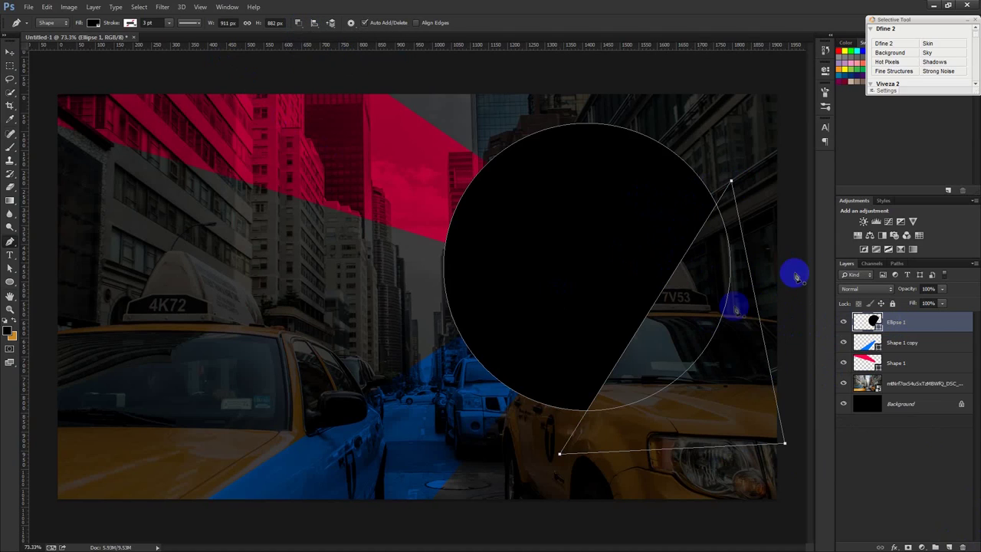
{"action": "left_click", "coordinate": [299, 24]}
{"action": "left_click", "coordinate": [350, 93]}
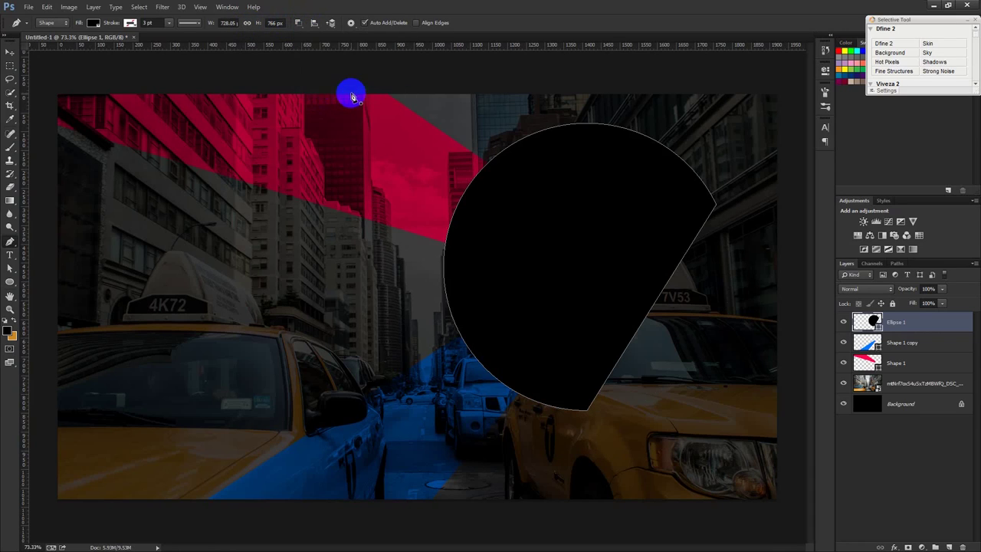
{"action": "left_click", "coordinate": [9, 51]}
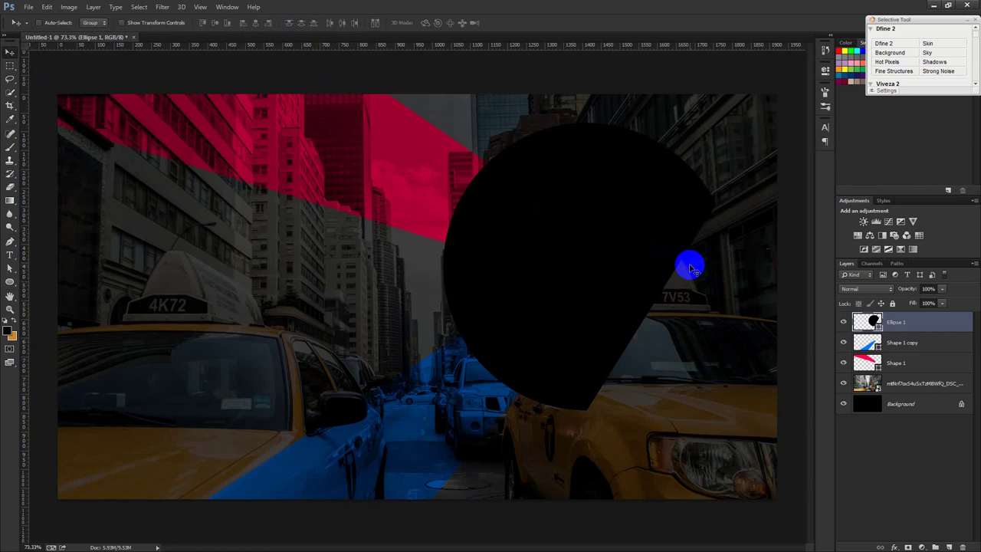
Make a trial rectangular selection over the lower photo, then clear it
{"action": "left_click", "coordinate": [871, 331]}
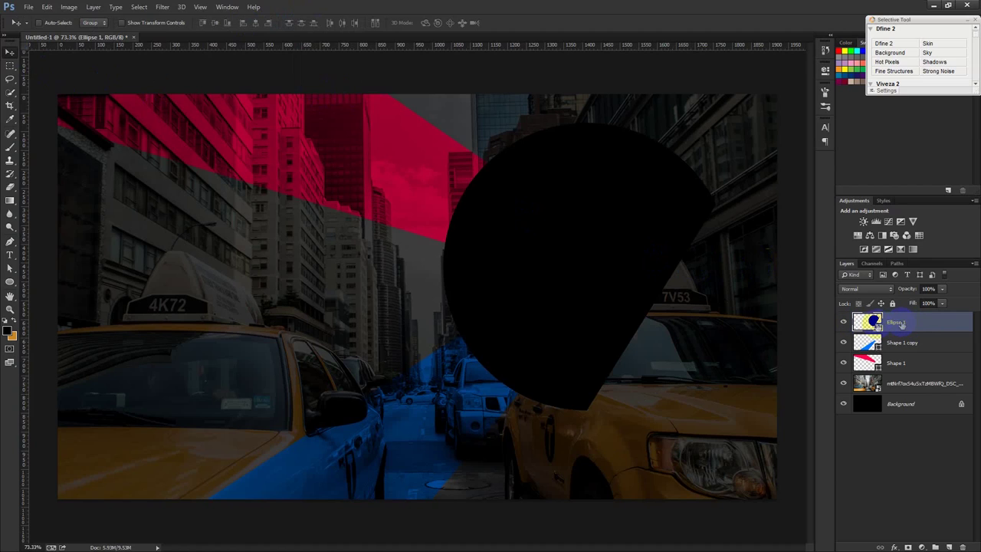
{"action": "left_click", "coordinate": [9, 66]}
{"action": "left_click_drag", "start_coordinate": [320, 299], "coordinate": [727, 488]}
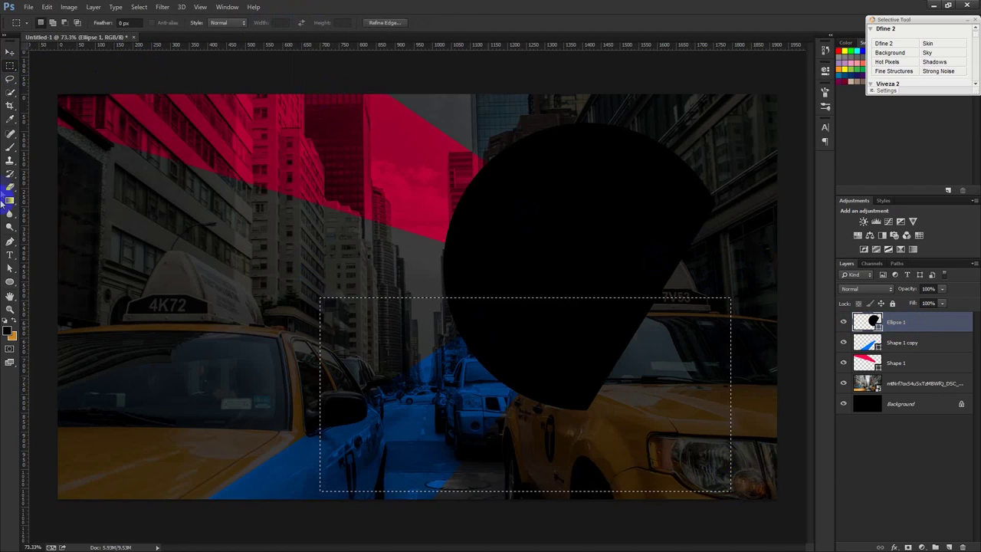
{"action": "left_click", "coordinate": [105, 195]}
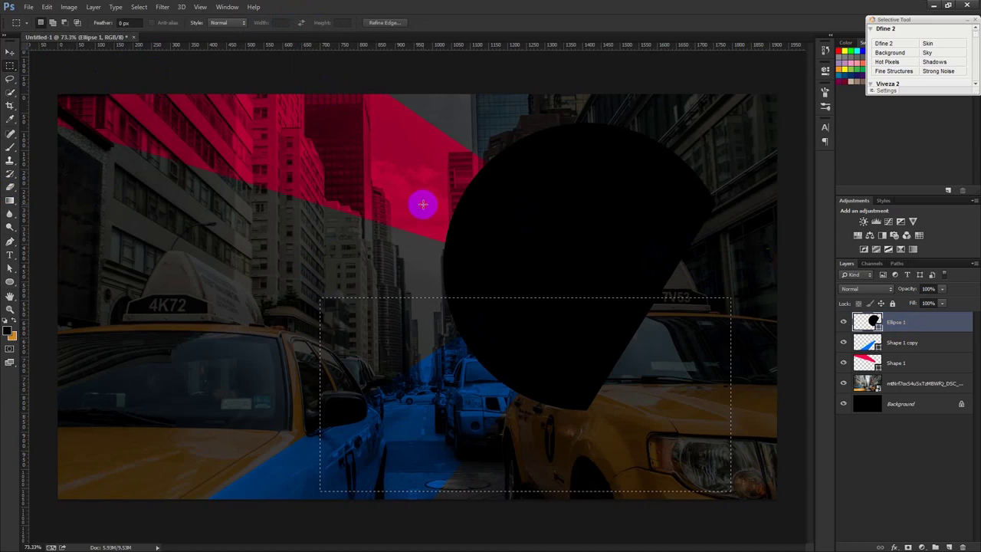
{"action": "left_click", "coordinate": [10, 54]}
{"action": "left_click", "coordinate": [925, 390]}
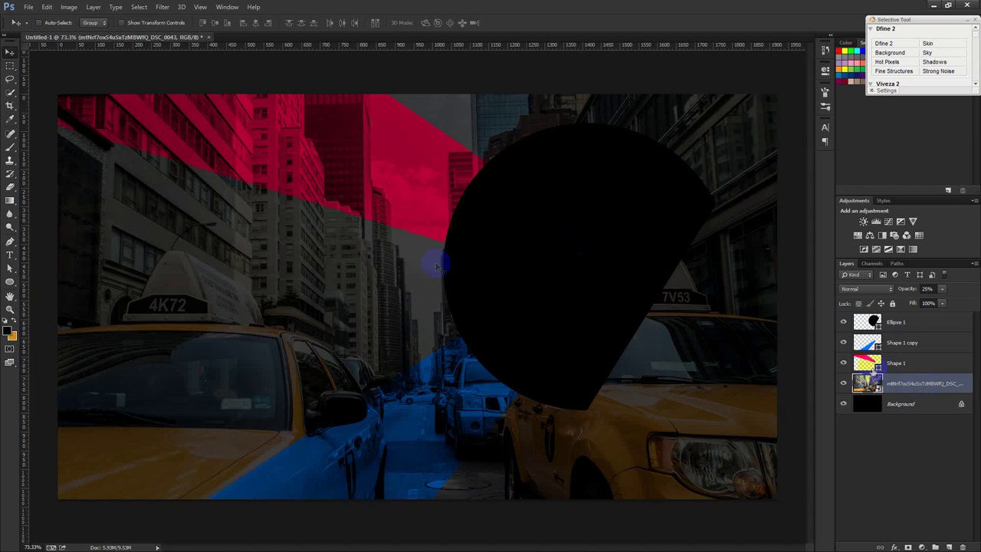
Rasterize the Ellipse 1 layer into a pixel layer
{"action": "left_click", "coordinate": [562, 236]}
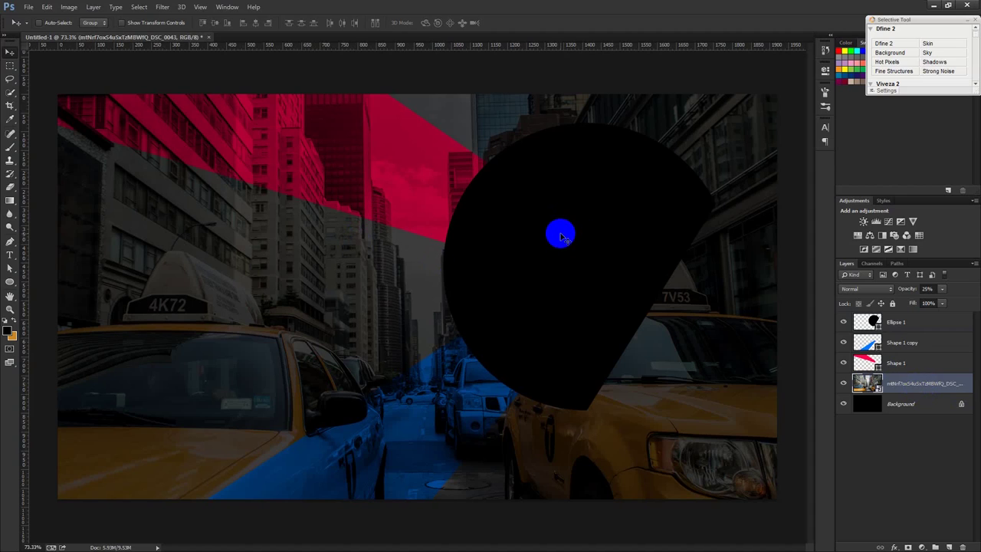
{"action": "left_click", "coordinate": [905, 320]}
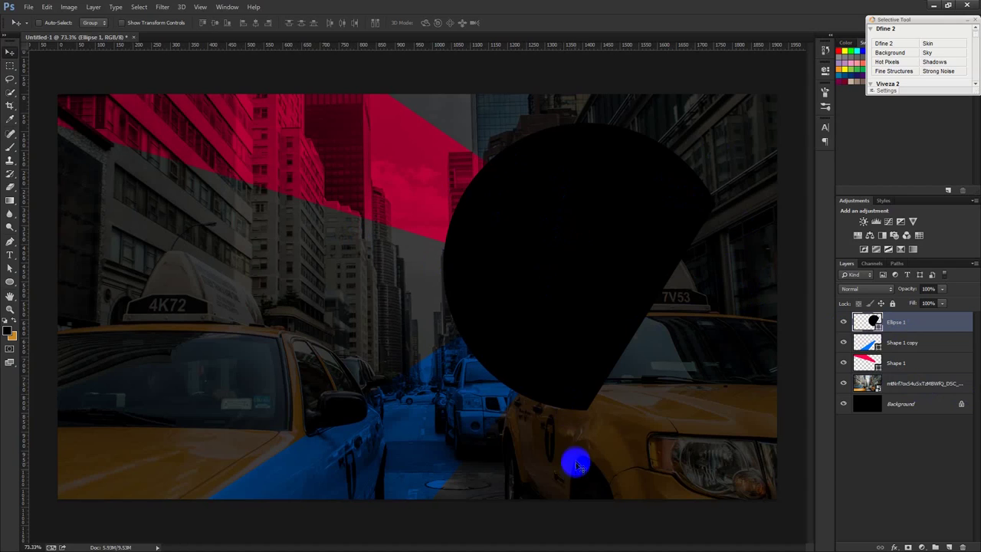
{"action": "right_click", "coordinate": [905, 323]}
{"action": "left_click", "coordinate": [789, 220]}
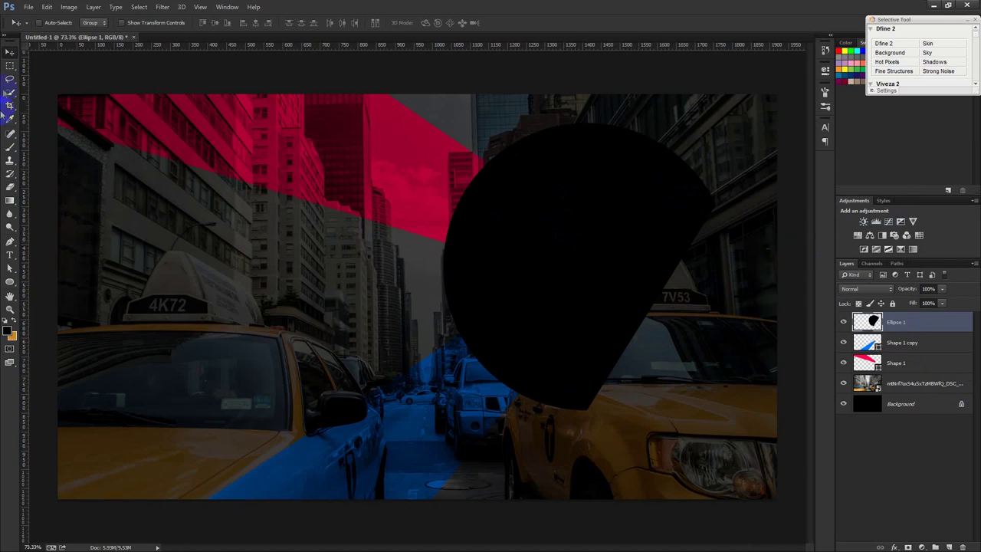
Select a diagonal wedge through the black circle with the Polygonal Lasso, delete it, and deselect
{"action": "left_click_drag", "start_coordinate": [7, 78], "coordinate": [46, 81]}
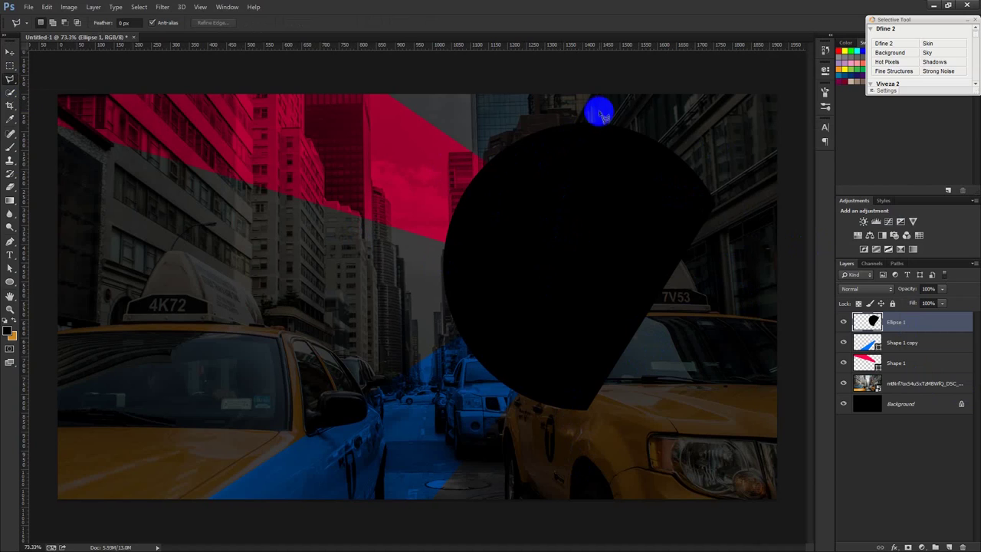
{"action": "left_click", "coordinate": [545, 101]}
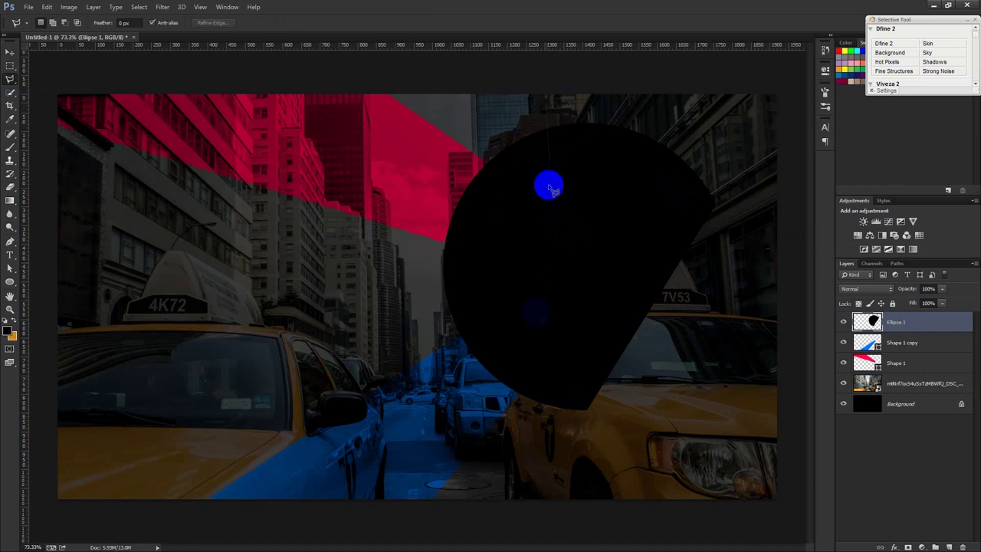
{"action": "left_click", "coordinate": [509, 431]}
{"action": "left_click", "coordinate": [668, 117]}
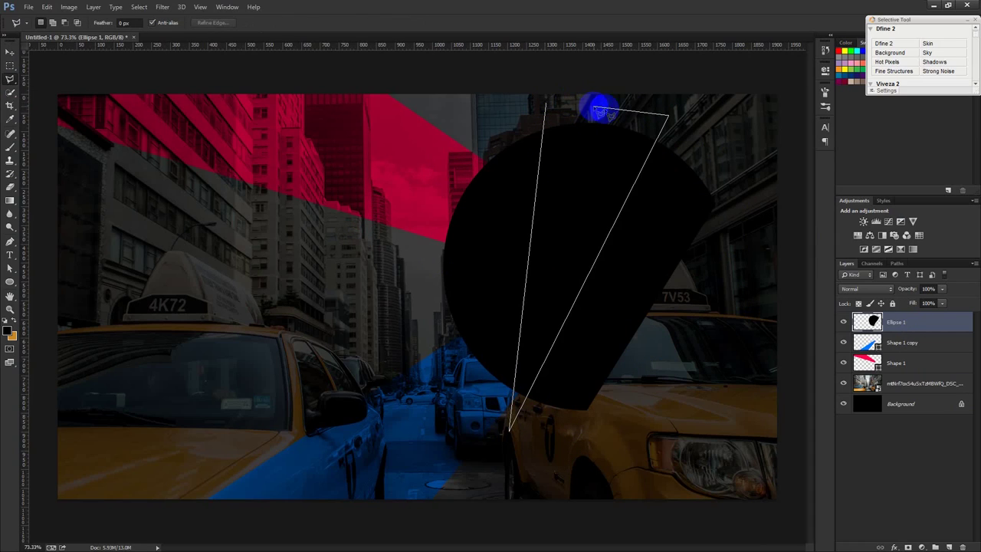
{"action": "key", "text": "BackSpace"}
{"action": "key", "text": "BackSpace"}
{"action": "key", "text": "BackSpace"}
{"action": "left_click", "coordinate": [580, 106]}
{"action": "left_click_drag", "start_coordinate": [477, 394], "coordinate": [535, 456]}
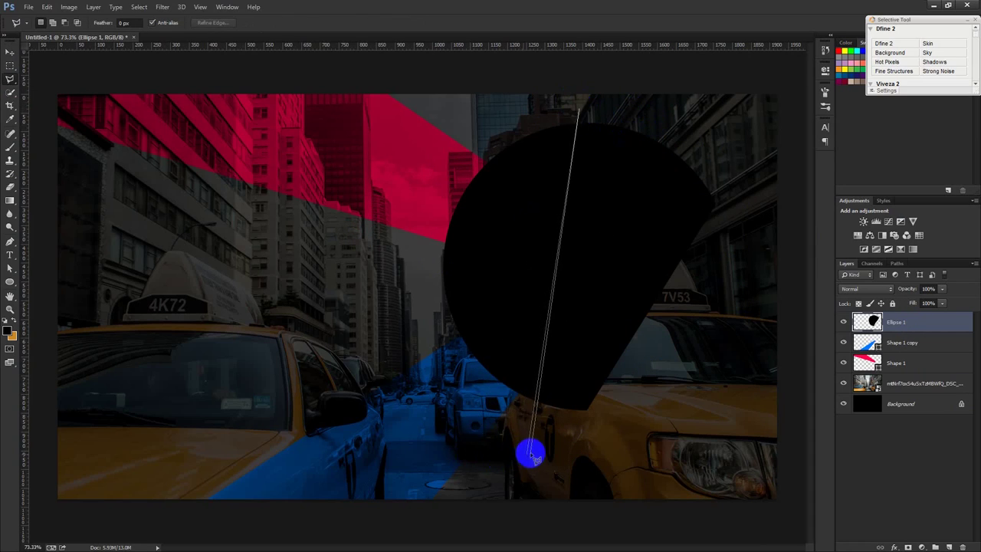
{"action": "left_click", "coordinate": [669, 130]}
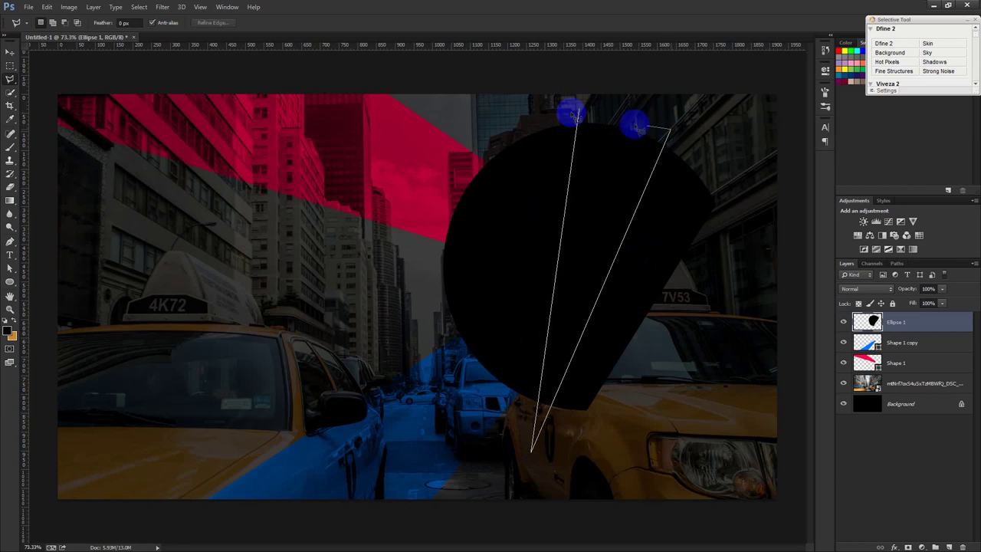
{"action": "left_click", "coordinate": [583, 113]}
{"action": "key", "text": "Delete"}
{"action": "key", "text": "ctrl+d"}
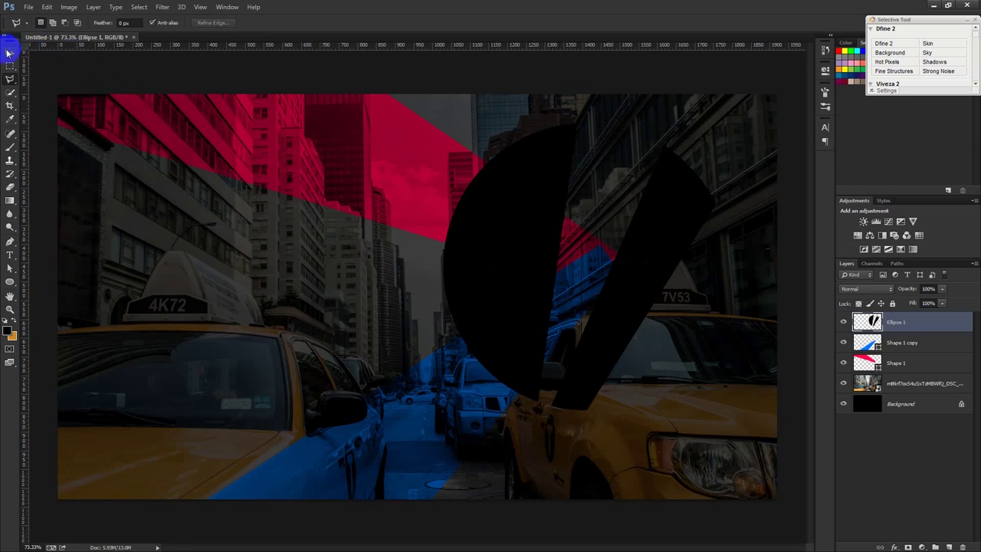
{"action": "left_click", "coordinate": [9, 53]}
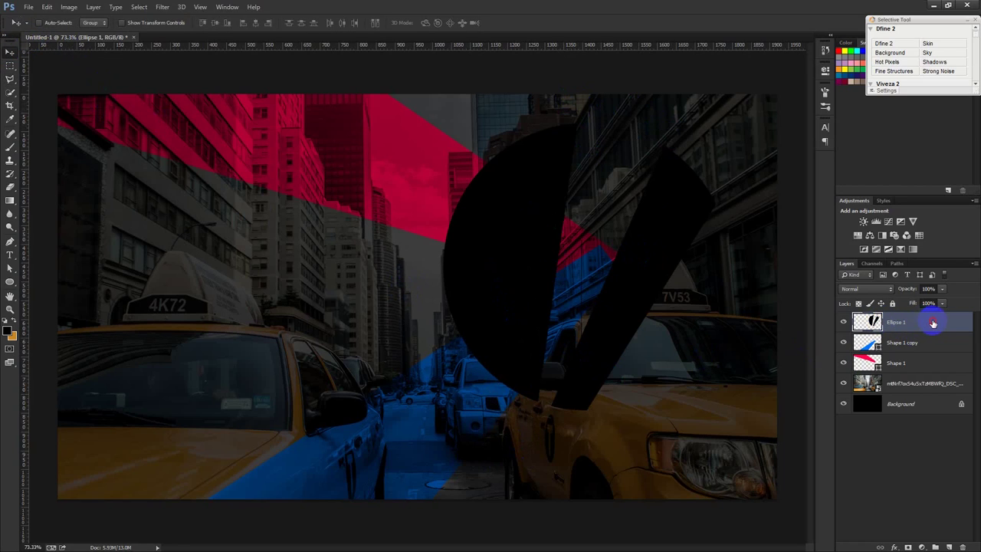
Try a white inside stroke on Ellipse 1, then cancel the Layer Style settings
{"action": "double_click", "coordinate": [933, 322]}
{"action": "left_click", "coordinate": [664, 182]}
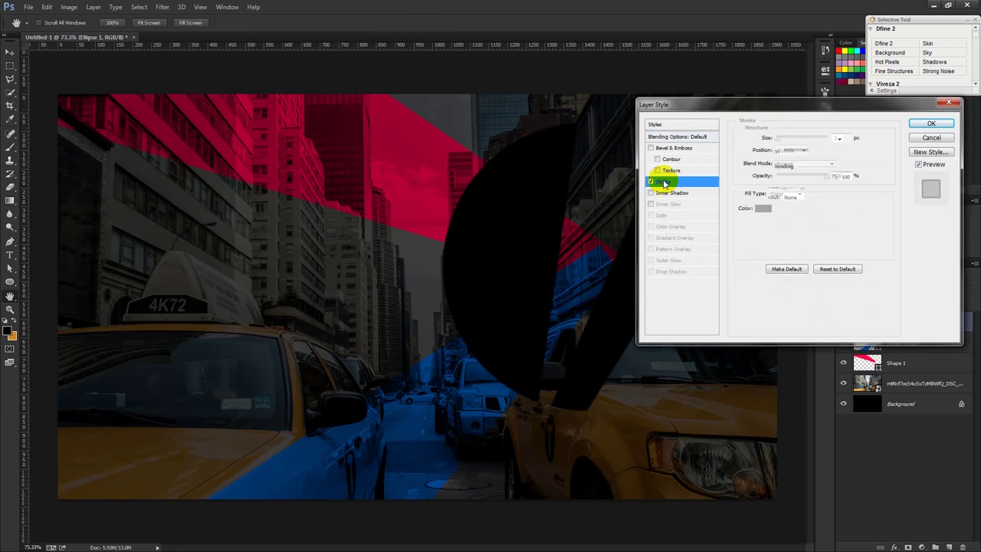
{"action": "left_click", "coordinate": [762, 208]}
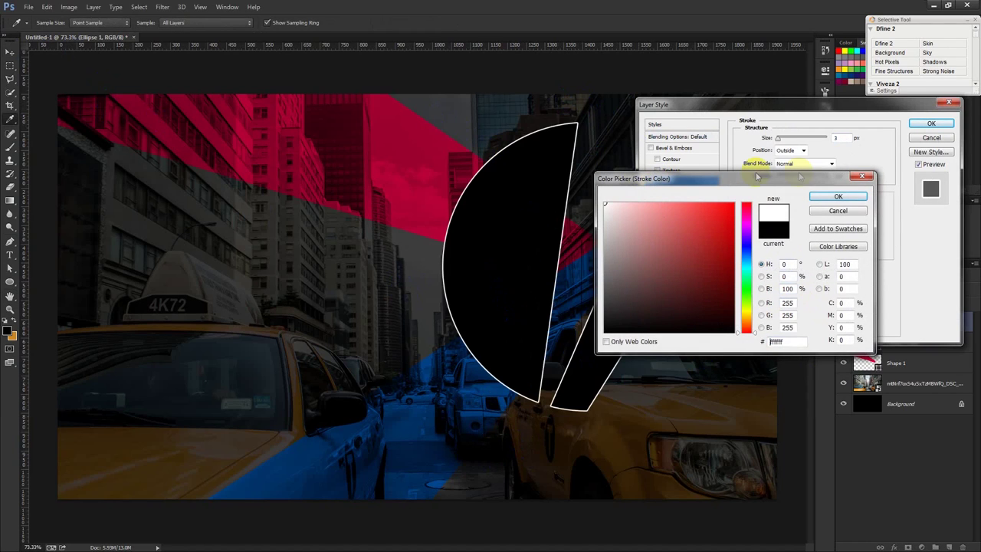
{"action": "left_click", "coordinate": [838, 195]}
{"action": "key", "text": "Up"}
{"action": "key", "text": "Up"}
{"action": "key", "text": "Up"}
{"action": "key", "text": "Up"}
{"action": "key", "text": "Up"}
{"action": "key", "text": "Up"}
{"action": "key", "text": "Up"}
{"action": "key", "text": "Up"}
{"action": "key", "text": "Up"}
{"action": "key", "text": "Up"}
{"action": "key", "text": "Up"}
{"action": "key", "text": "Down"}
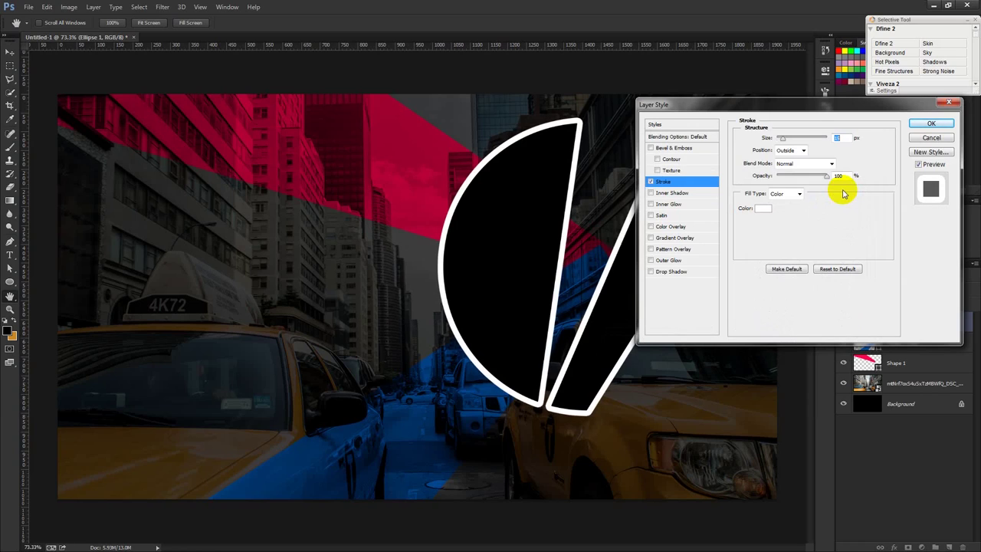
{"action": "key", "text": "Down"}
{"action": "key", "text": "Down"}
{"action": "left_click", "coordinate": [786, 151]}
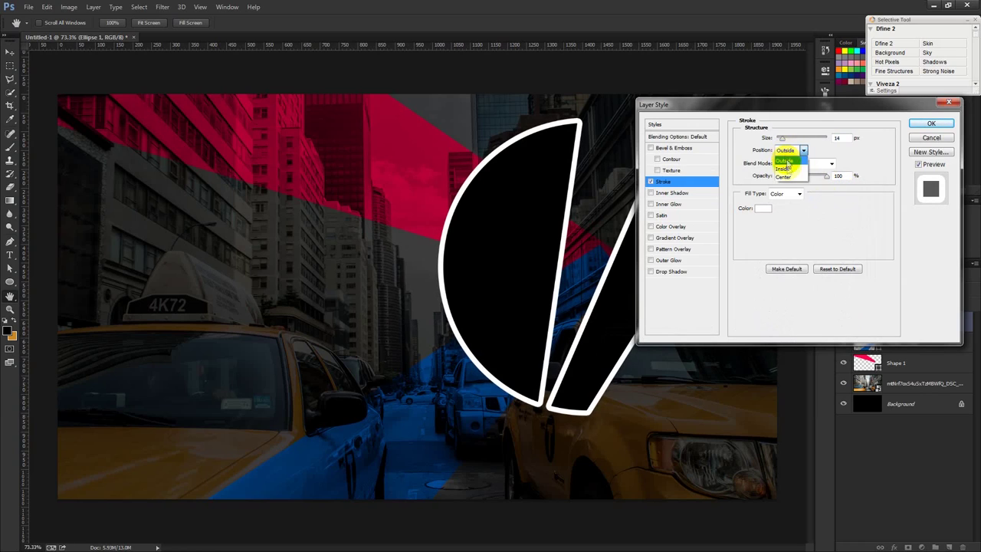
{"action": "left_click", "coordinate": [929, 139]}
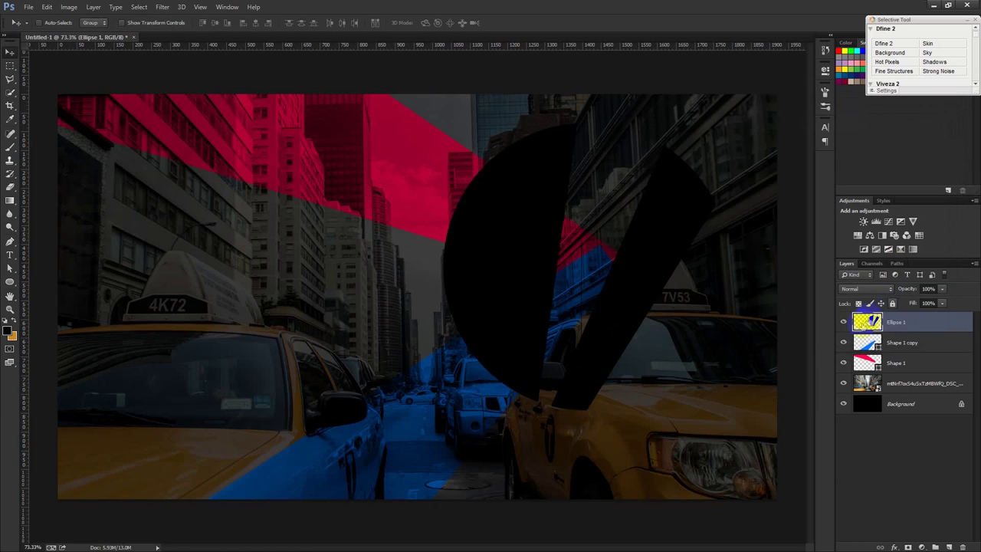
Re-enable Ellipse 1's stroke with size 3 and a white colour
{"action": "double_click", "coordinate": [939, 324]}
{"action": "left_click_drag", "start_coordinate": [690, 98], "coordinate": [662, 118]}
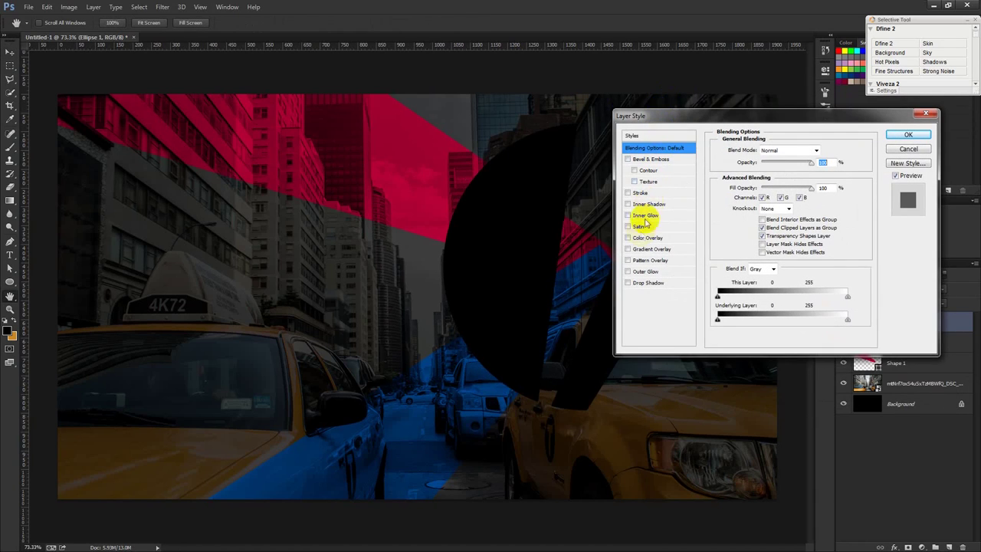
{"action": "left_click", "coordinate": [640, 194]}
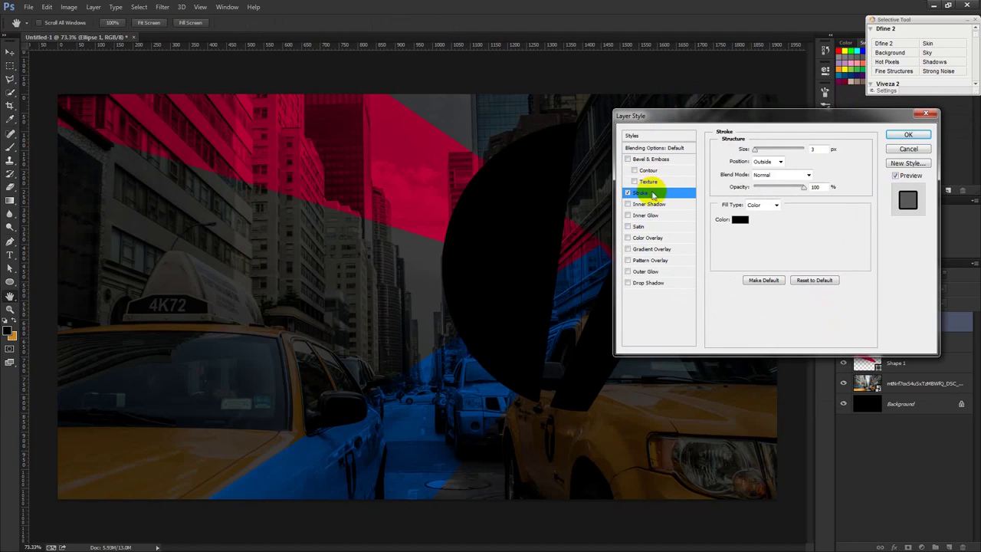
{"action": "type", "text": "3"}
{"action": "left_click", "coordinate": [740, 219]}
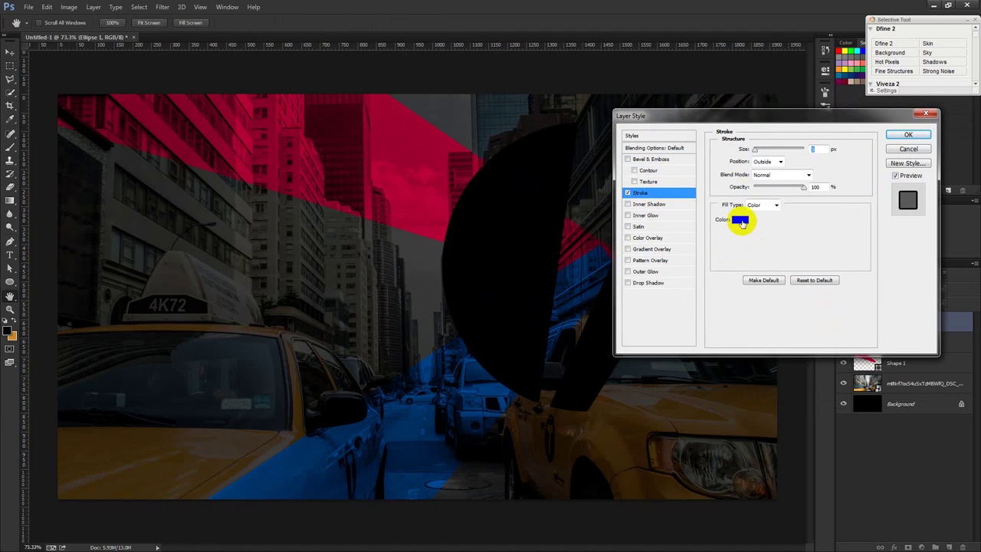
{"action": "left_click_drag", "start_coordinate": [680, 294], "coordinate": [373, 98]}
{"action": "left_click", "coordinate": [838, 199]}
Position the stroke inside and apply it, nudge the circle pieces up, and place the pink portrait
{"action": "left_click", "coordinate": [771, 162]}
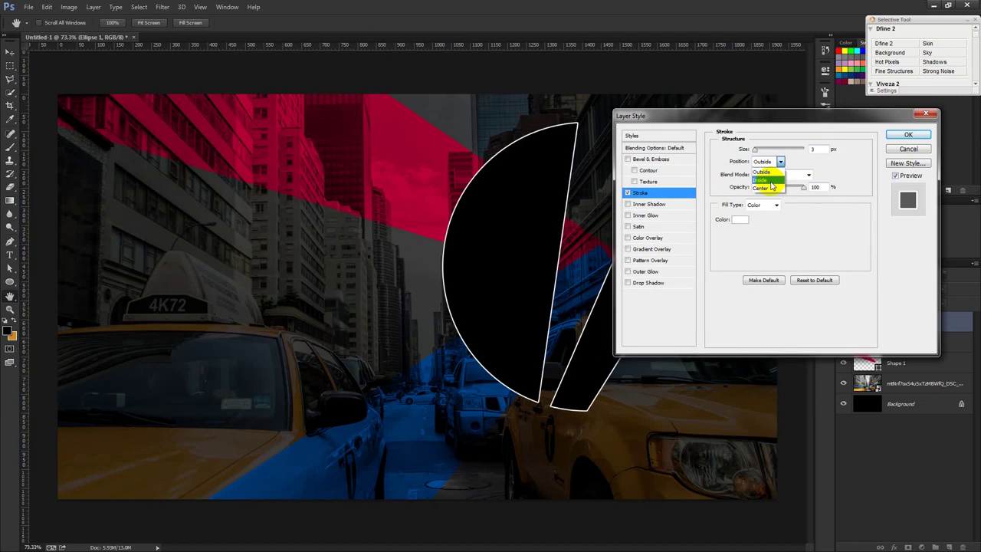
{"action": "left_click", "coordinate": [772, 181]}
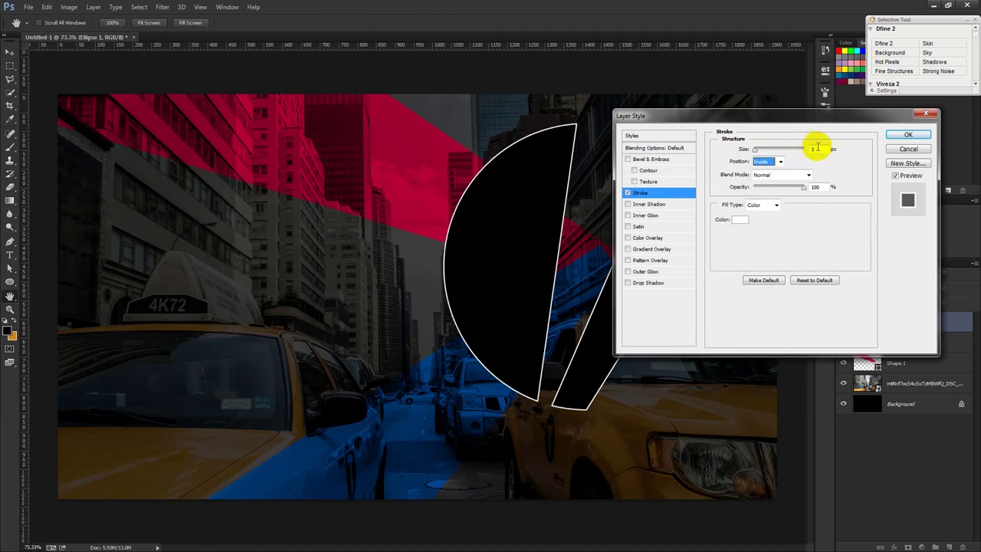
{"action": "key", "text": "Up"}
{"action": "key", "text": "Up"}
{"action": "key", "text": "Up"}
{"action": "key", "text": "Up"}
{"action": "key", "text": "Up"}
{"action": "key", "text": "Up"}
{"action": "key", "text": "Up"}
{"action": "key", "text": "Up"}
{"action": "key", "text": "Up"}
{"action": "key", "text": "Down"}
{"action": "key", "text": "Down"}
{"action": "left_click", "coordinate": [908, 136]}
{"action": "left_click_drag", "start_coordinate": [613, 180], "coordinate": [617, 173]}
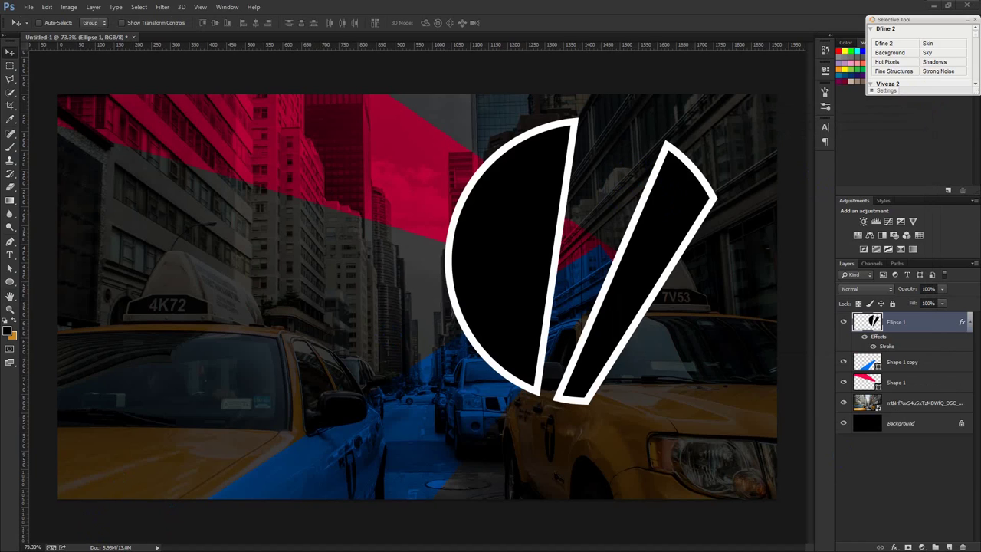
{"action": "left_click_drag", "start_coordinate": [972, 283], "coordinate": [525, 281]}
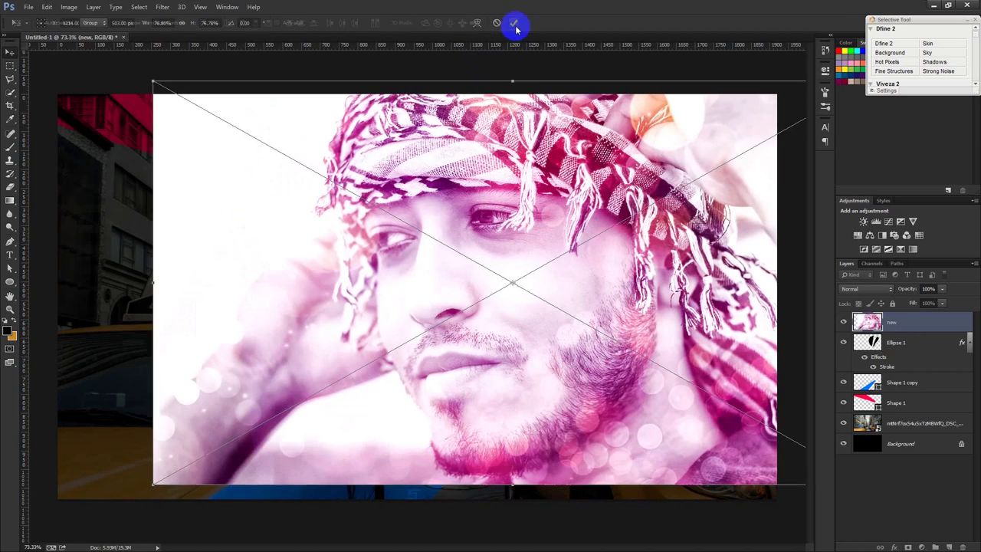
Commit the pink portrait and clip it to the split circle pieces
{"action": "left_click", "coordinate": [513, 23]}
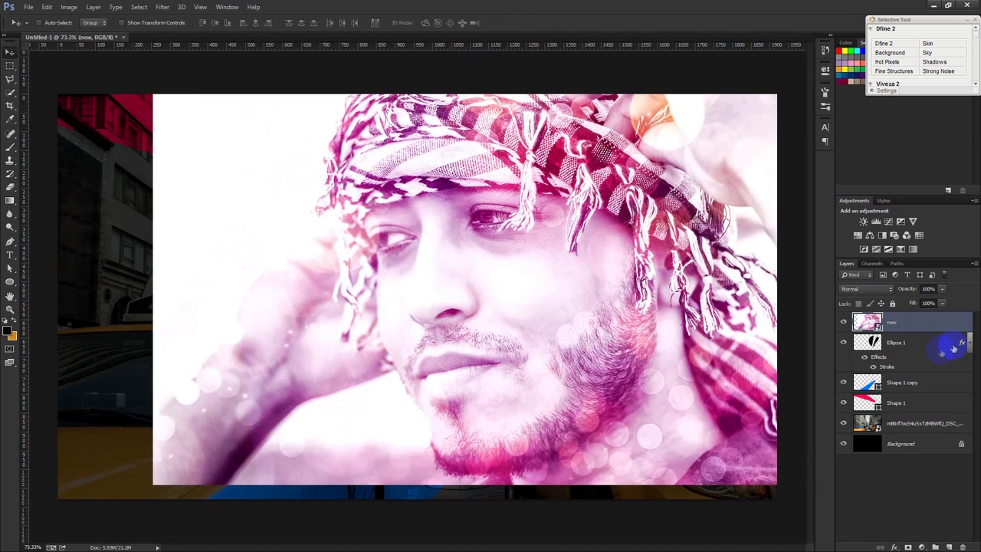
{"action": "left_click", "coordinate": [894, 331], "text": "alt"}
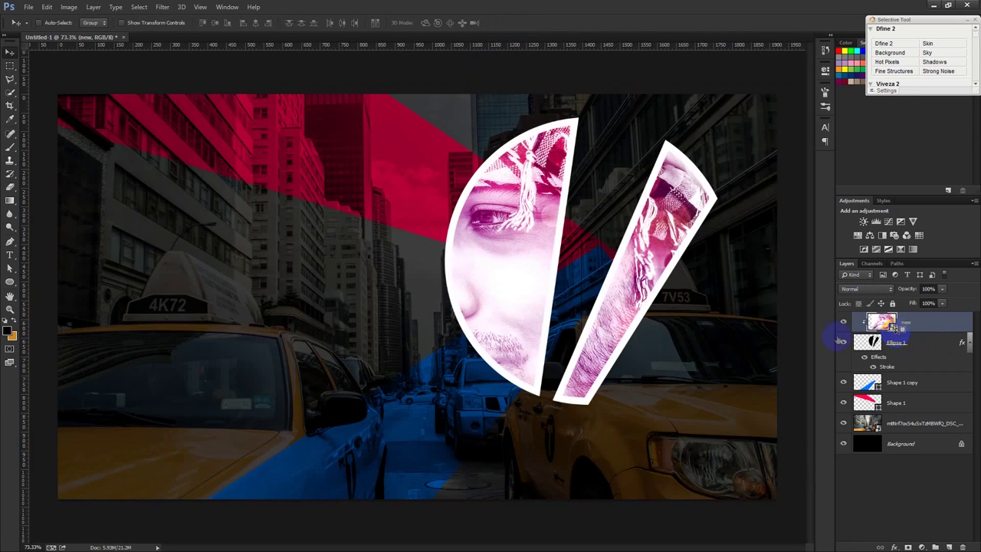
{"action": "left_click_drag", "start_coordinate": [716, 339], "coordinate": [746, 339]}
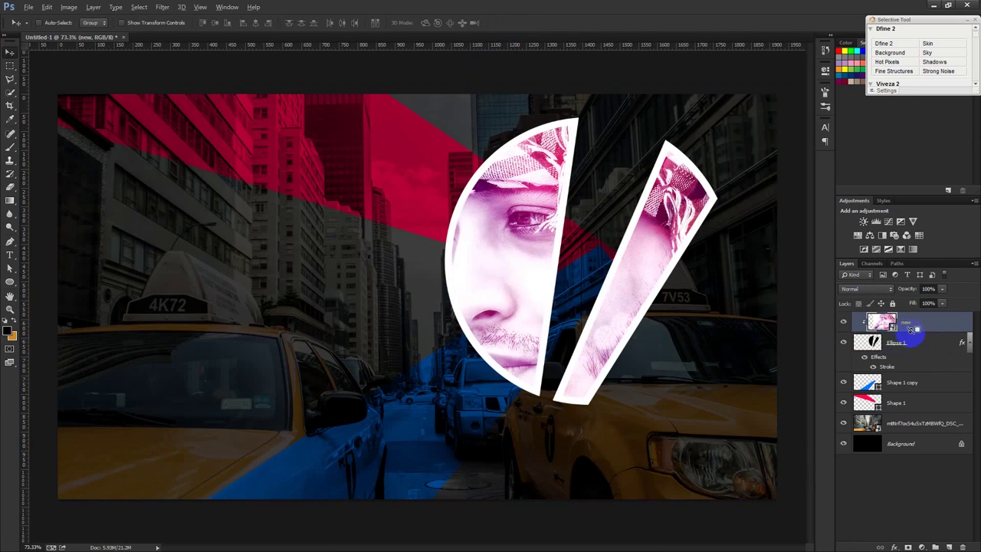
{"action": "left_click", "coordinate": [912, 328], "text": "alt"}
{"action": "right_click", "coordinate": [903, 323]}
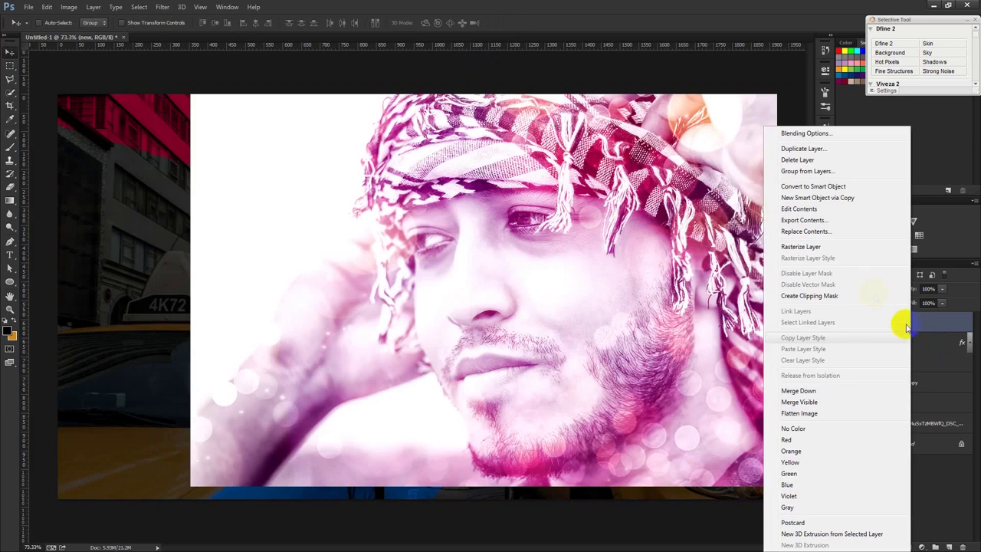
{"action": "left_click", "coordinate": [814, 296]}
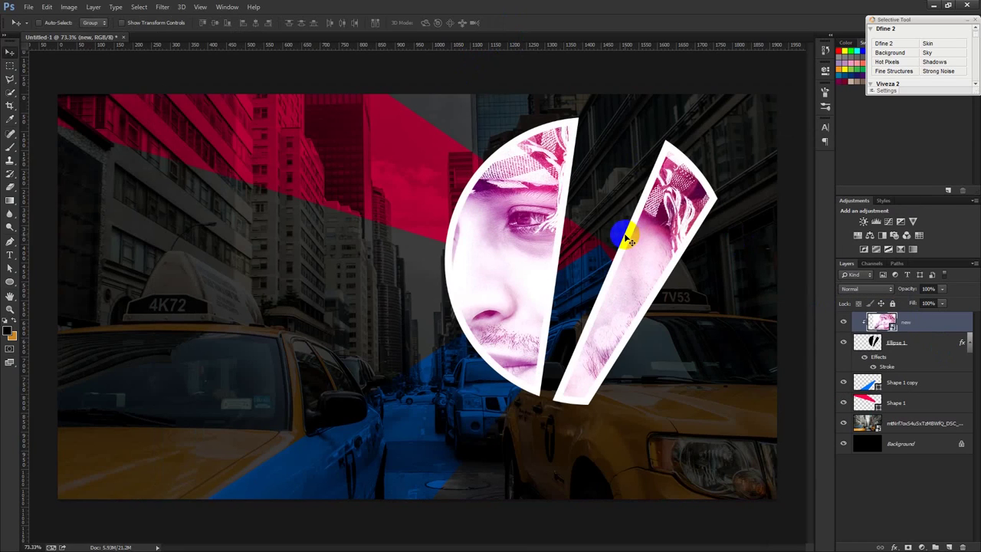
Scale the portrait to about 53% and shift it so the face fills the half-disc
{"action": "key", "text": "ctrl+t"}
{"action": "left_click_drag", "start_coordinate": [176, 79], "coordinate": [273, 163]}
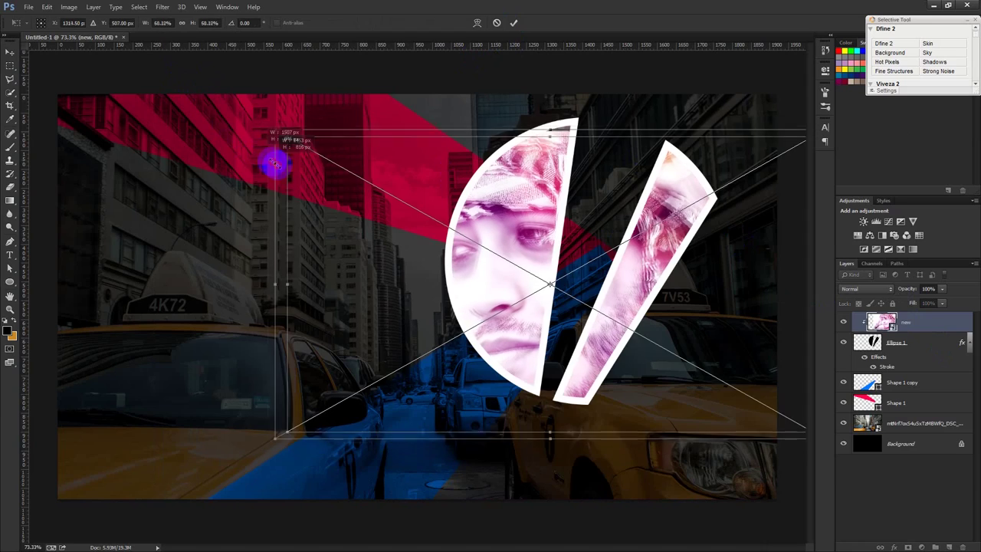
{"action": "mouse_move", "coordinate": [273, 163]}
{"action": "left_mouse_down"}
{"action": "mouse_move", "coordinate": [364, 162]}
{"action": "mouse_move", "coordinate": [331, 158]}
{"action": "left_mouse_up"}
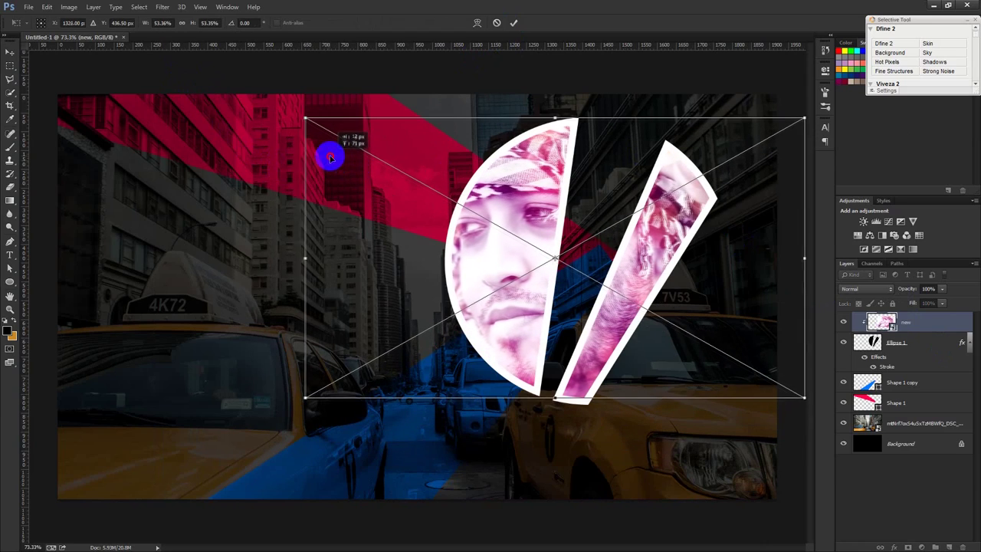
{"action": "left_click_drag", "start_coordinate": [330, 158], "coordinate": [332, 158]}
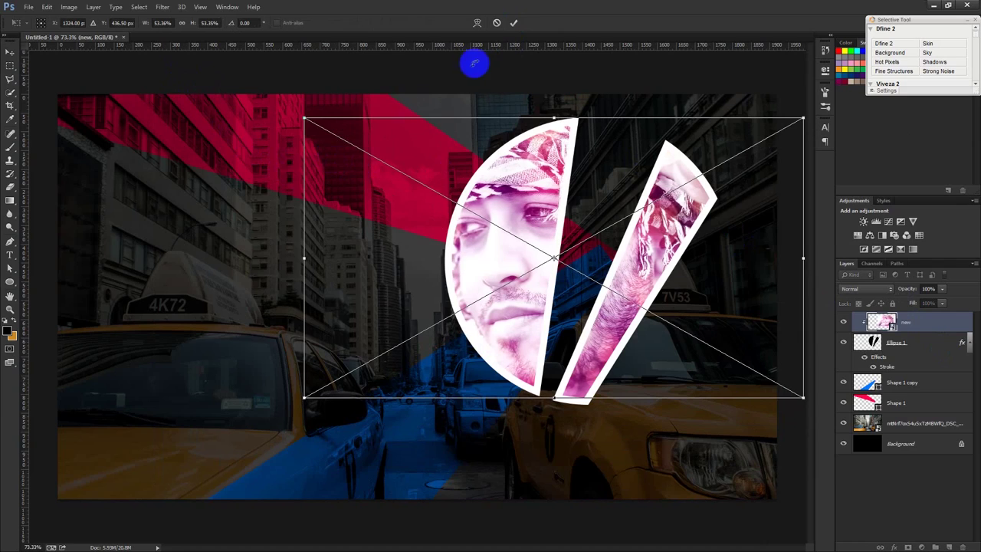
{"action": "left_click", "coordinate": [514, 23]}
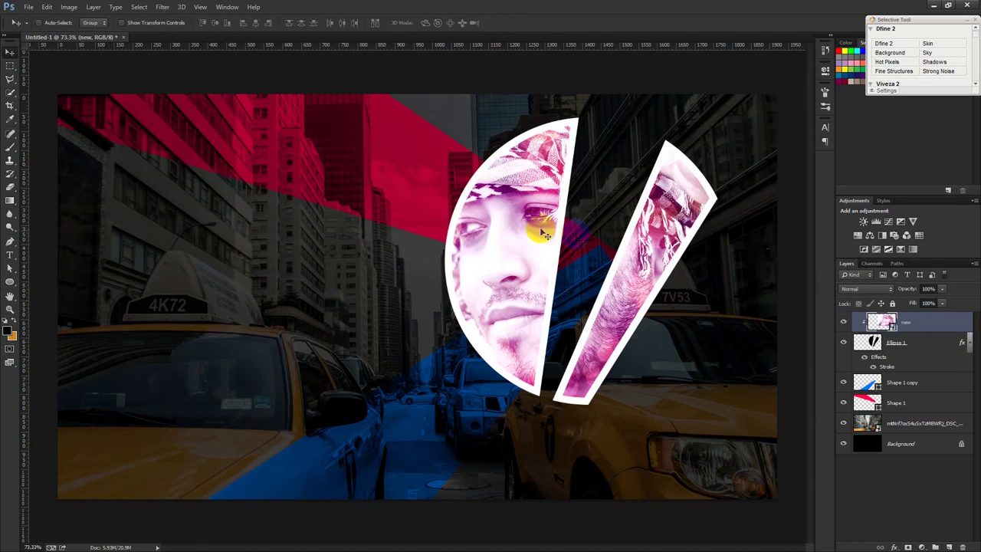
{"action": "left_click", "coordinate": [10, 284]}
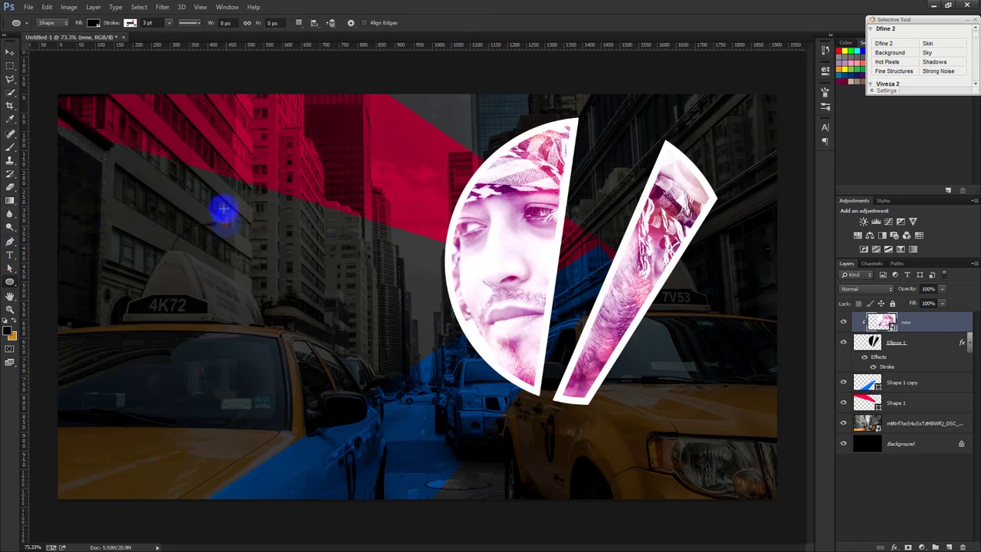
Draw a black circle, Ellipse 2, and move it over the portrait
{"action": "left_click_drag", "start_coordinate": [222, 209], "coordinate": [371, 357]}
{"action": "left_click", "coordinate": [10, 52]}
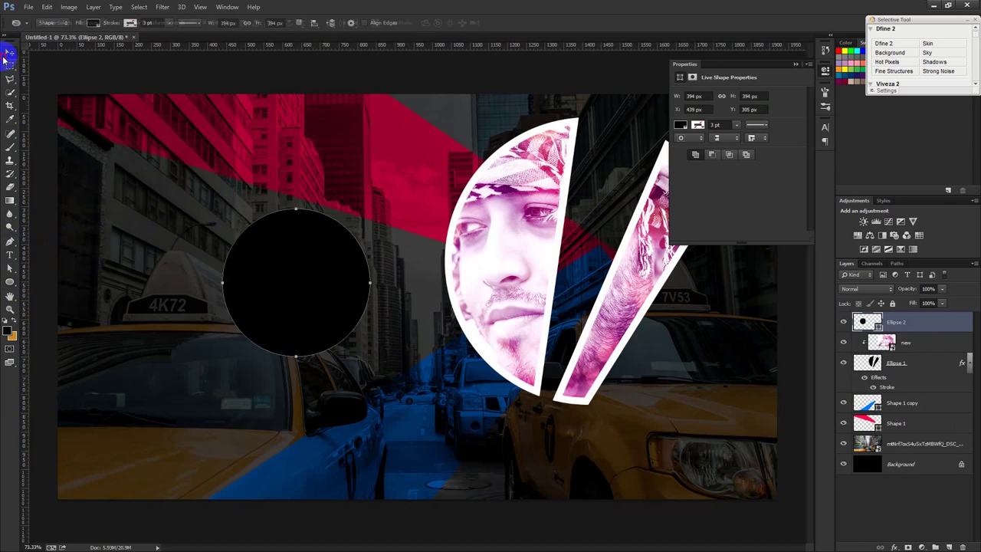
{"action": "left_click_drag", "start_coordinate": [771, 69], "coordinate": [784, 71]}
{"action": "left_click_drag", "start_coordinate": [281, 262], "coordinate": [569, 254]}
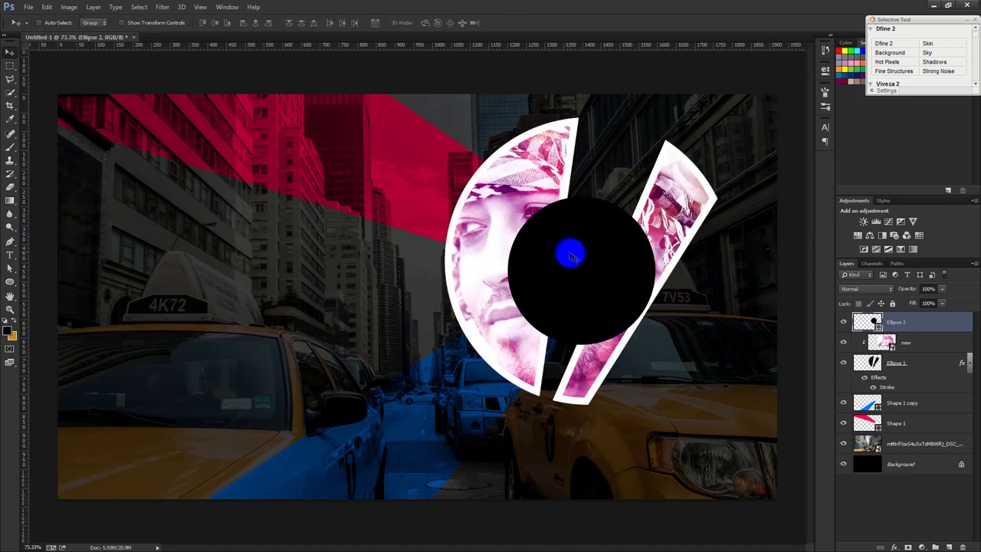
Enlarge the black circle to about 128% and bring up its stroke colour settings
{"action": "key", "text": "ctrl+t"}
{"action": "left_click_drag", "start_coordinate": [654, 343], "coordinate": [676, 342]}
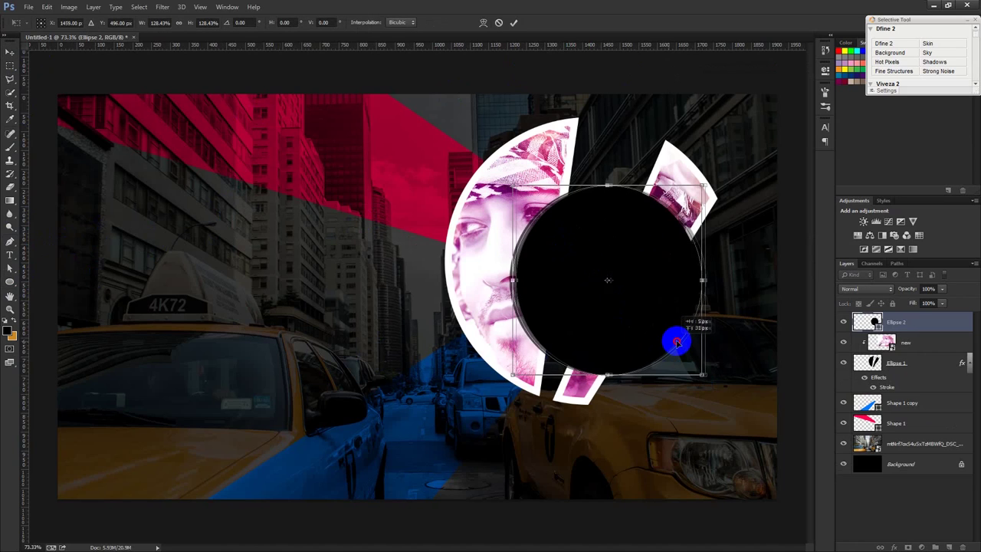
{"action": "left_click_drag", "start_coordinate": [676, 342], "coordinate": [684, 331]}
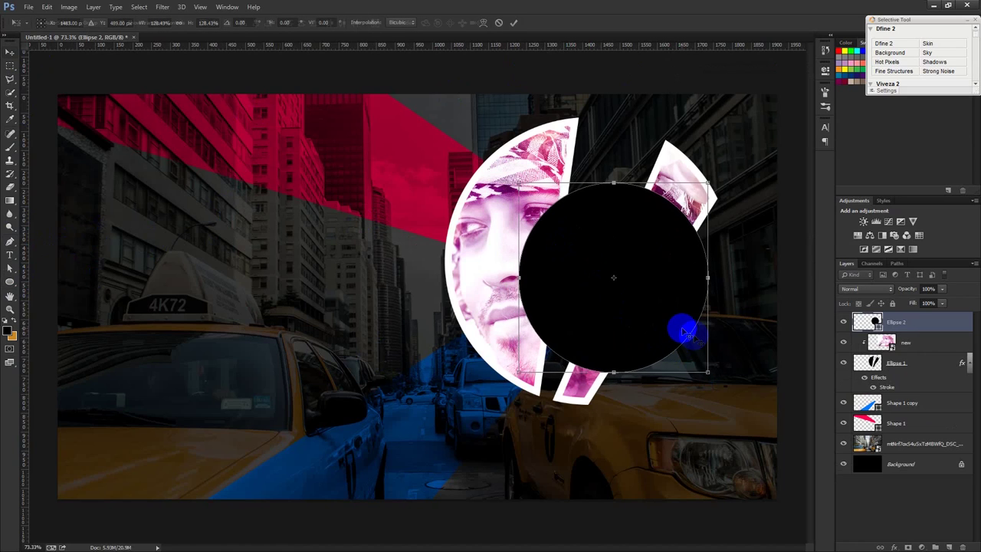
{"action": "key", "text": "Return"}
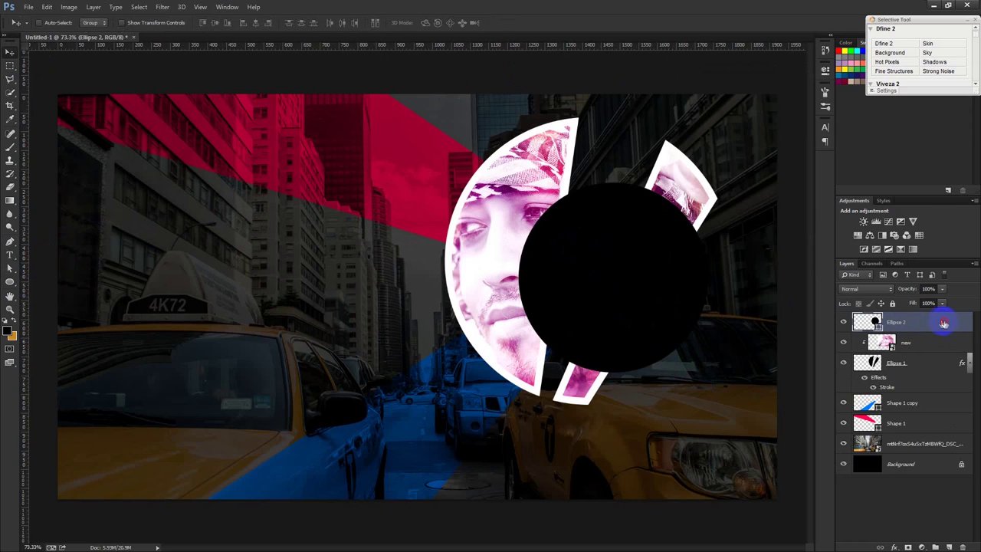
{"action": "double_click", "coordinate": [944, 323]}
{"action": "left_click", "coordinate": [633, 227]}
{"action": "left_click", "coordinate": [633, 193]}
{"action": "left_click", "coordinate": [732, 216]}
Give Ellipse 2 a thick white stroke positioned inside its edge
{"action": "left_click", "coordinate": [553, 172]}
{"action": "left_click", "coordinate": [843, 197]}
{"action": "type", "text": "15"}
{"action": "left_click", "coordinate": [764, 168]}
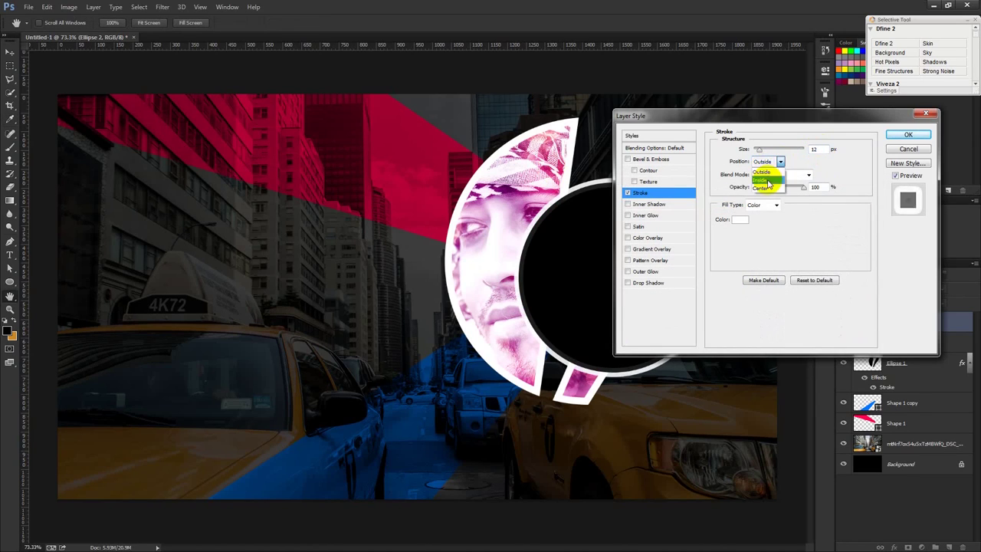
{"action": "double_click", "coordinate": [816, 149]}
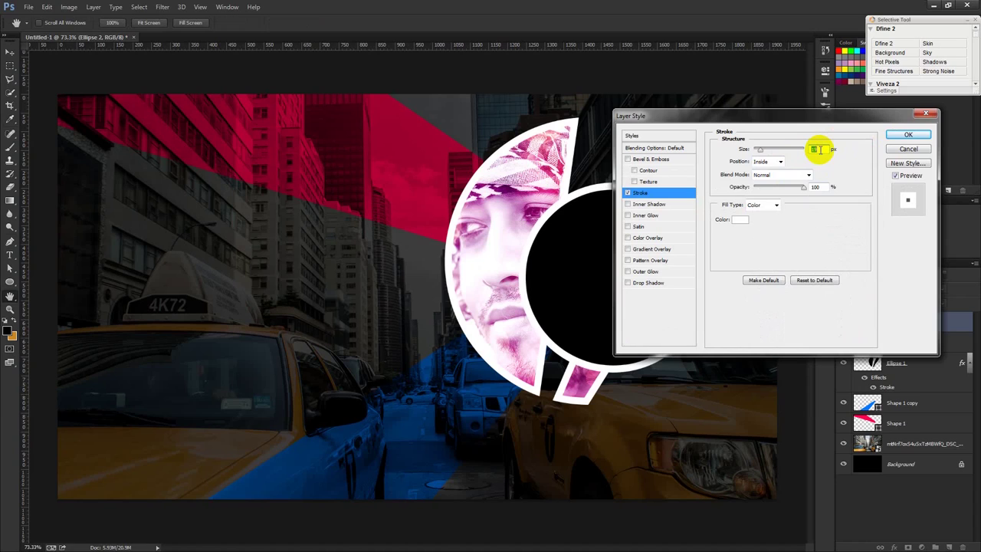
Add a drop shadow to the circle, apply the effects, and place the PRISMA Effect image
{"action": "left_click", "coordinate": [650, 283]}
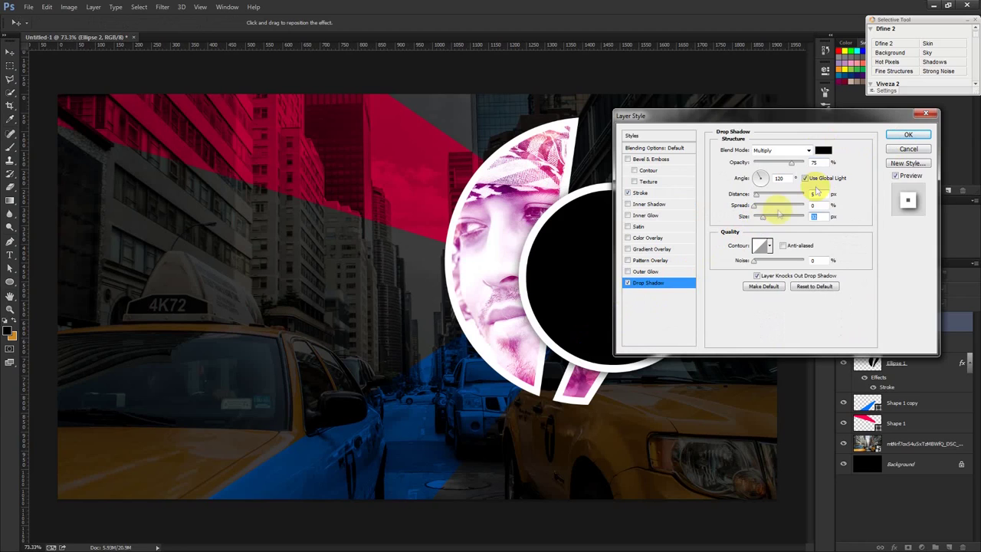
{"action": "left_click", "coordinate": [908, 134]}
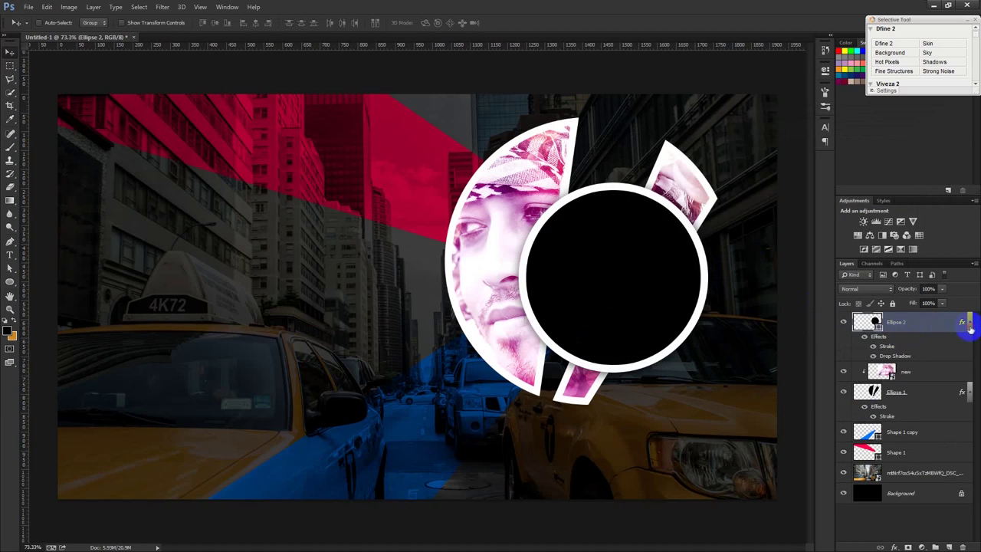
{"action": "left_click", "coordinate": [970, 325]}
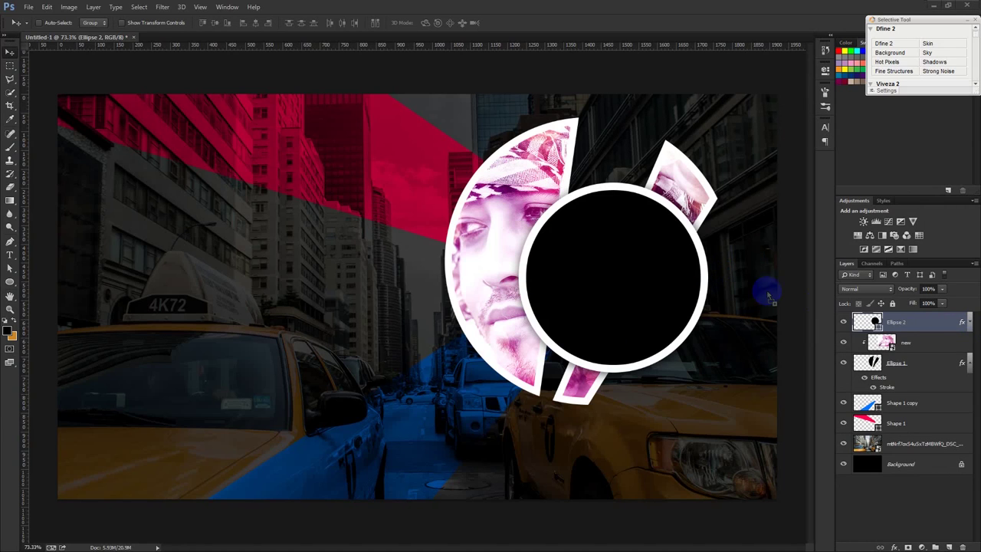
{"action": "left_click_drag", "start_coordinate": [769, 295], "coordinate": [712, 274]}
Commit the PRISMA Effect portrait and clip it inside the black circle
{"action": "left_click", "coordinate": [514, 23]}
{"action": "left_click", "coordinate": [896, 330], "text": "alt"}
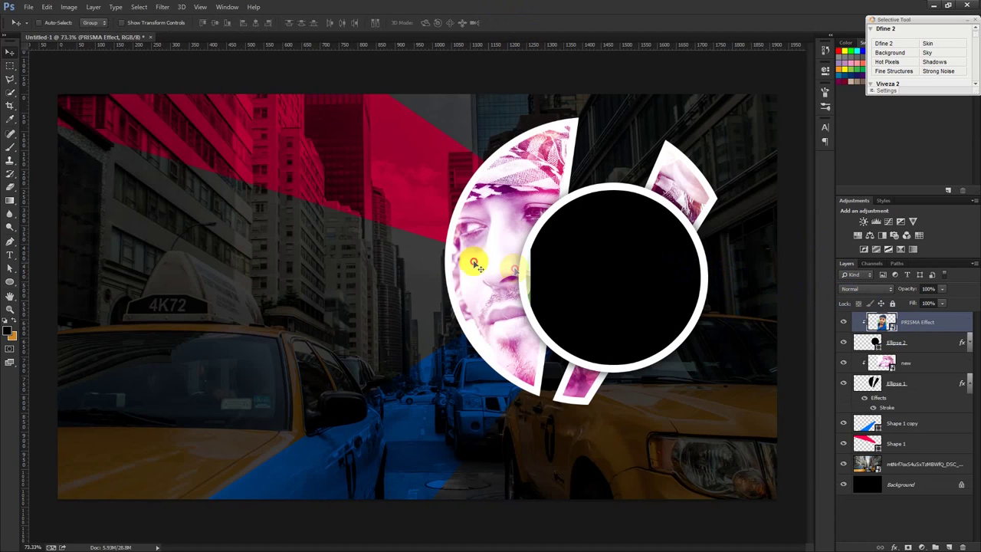
{"action": "left_click_drag", "start_coordinate": [474, 261], "coordinate": [665, 260]}
Scale the cartoon portrait to about 32.5% with the face centred in the circle
{"action": "key", "text": "ctrl+t"}
{"action": "mouse_move", "coordinate": [714, 100]}
{"action": "left_mouse_down"}
{"action": "mouse_move", "coordinate": [689, 157]}
{"action": "mouse_move", "coordinate": [711, 154]}
{"action": "left_mouse_up"}
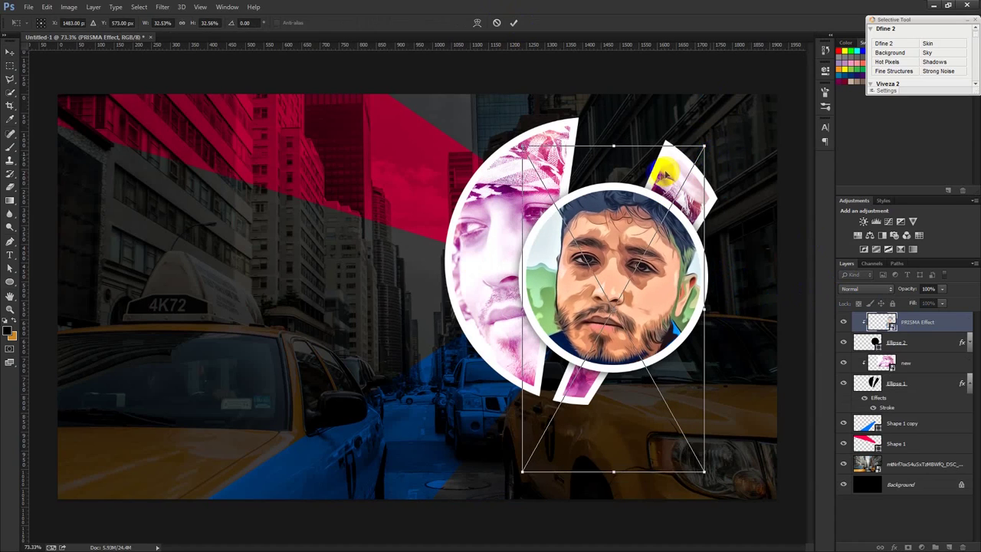
{"action": "left_click_drag", "start_coordinate": [712, 155], "coordinate": [648, 163]}
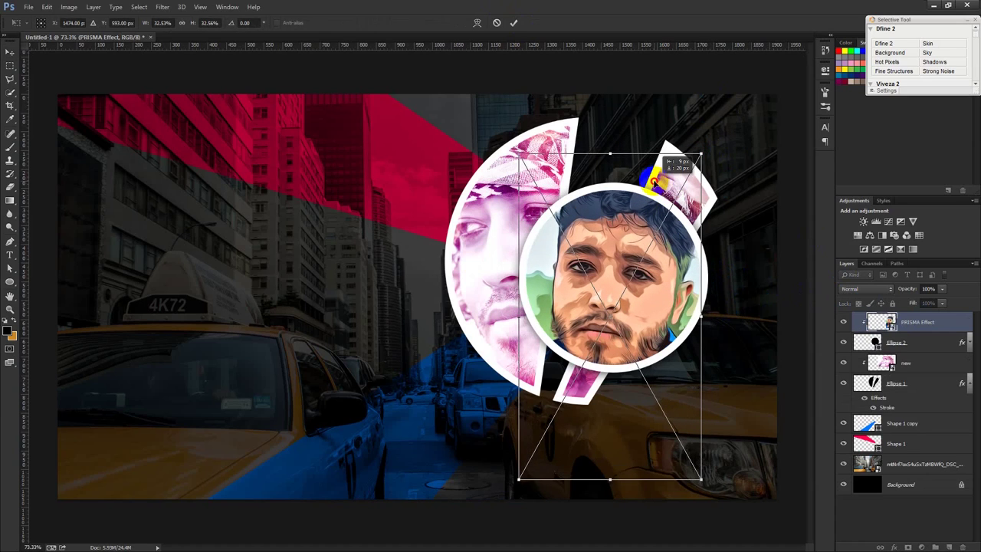
{"action": "left_click", "coordinate": [514, 22]}
{"action": "left_click", "coordinate": [899, 469]}
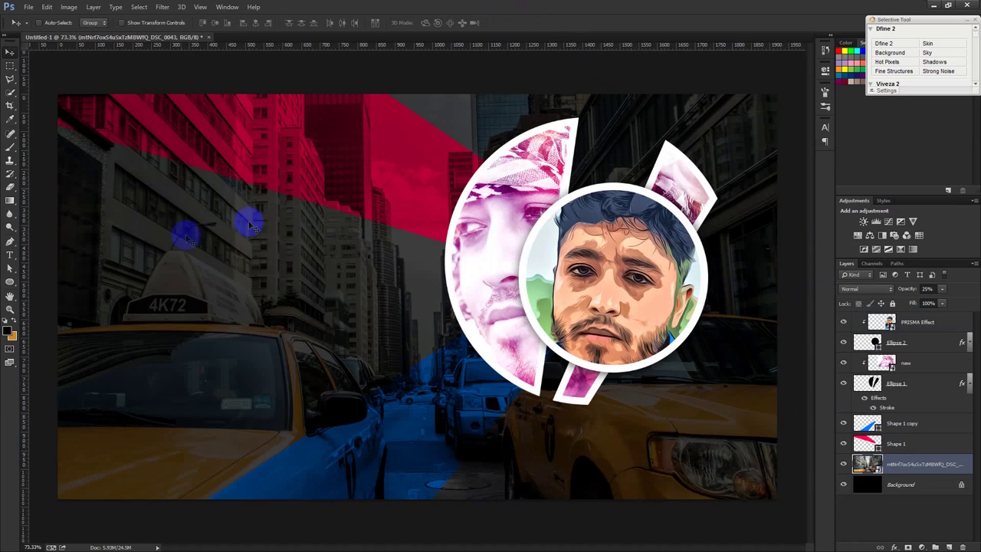
{"action": "left_click", "coordinate": [914, 544]}
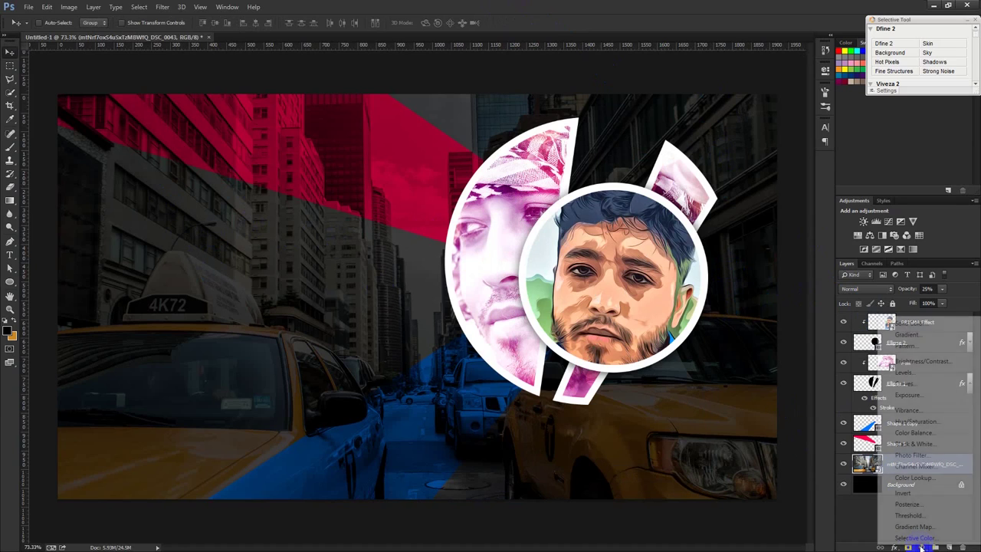
Add a reversed radial Gradient Fill layer with angle 0 and 258% scale
{"action": "left_click", "coordinate": [907, 335]}
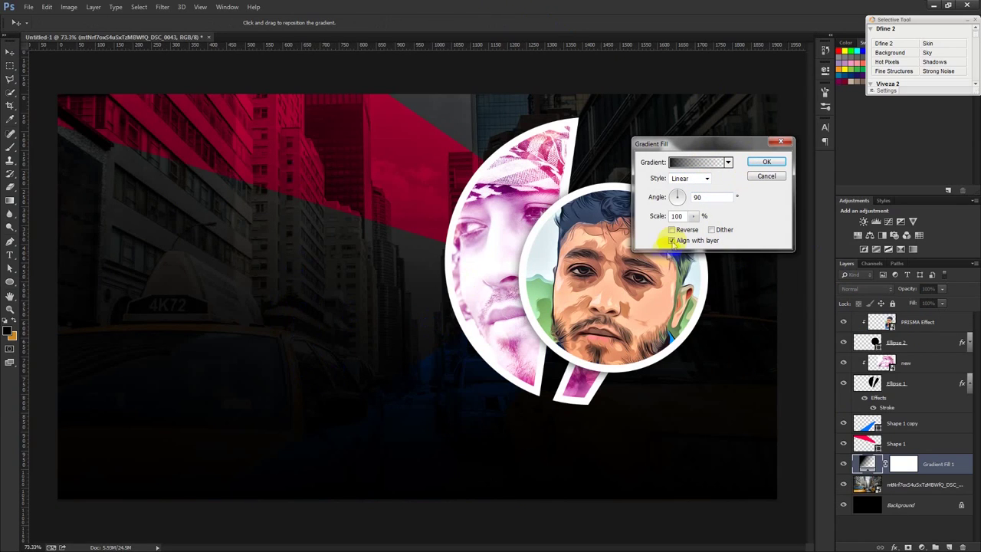
{"action": "left_click", "coordinate": [694, 179]}
{"action": "left_click", "coordinate": [690, 198]}
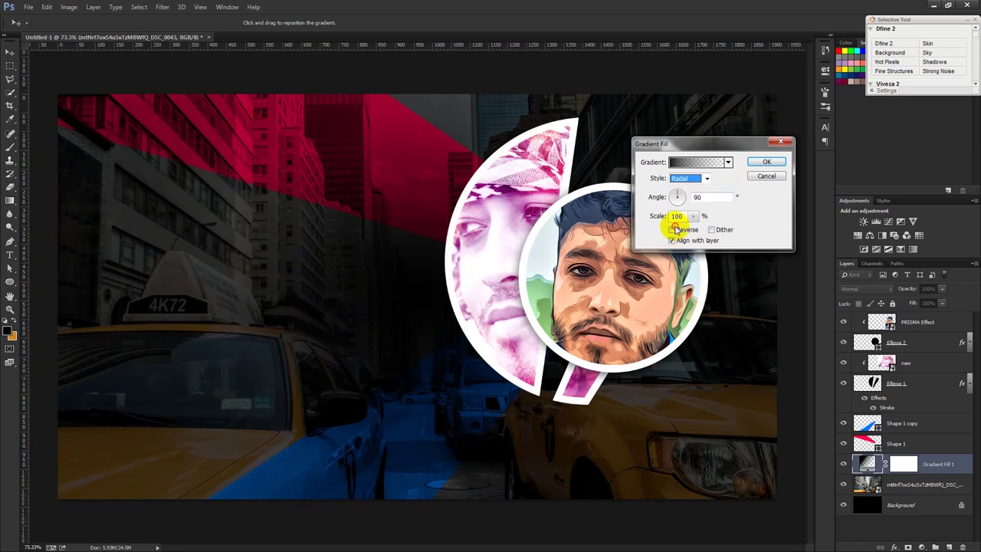
{"action": "left_click", "coordinate": [673, 230]}
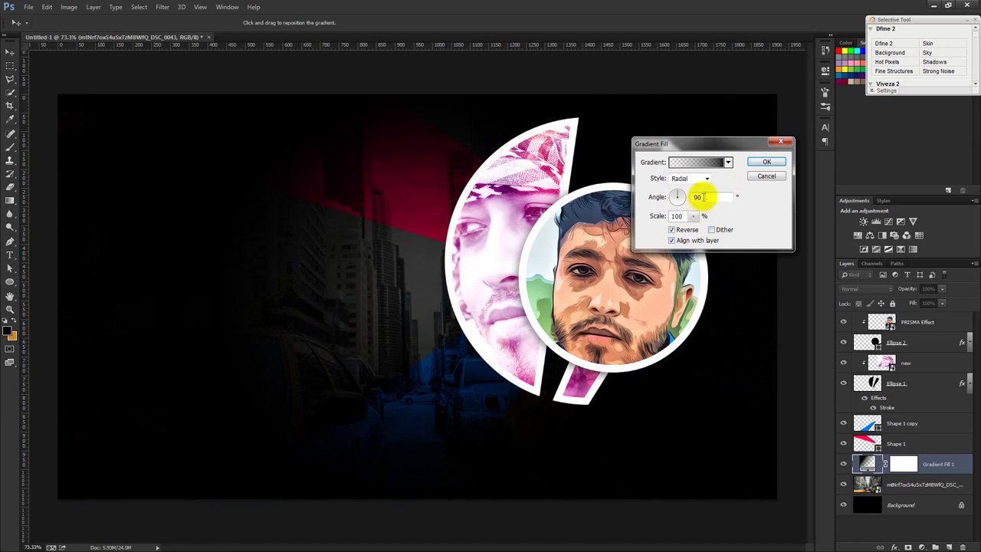
{"action": "left_click", "coordinate": [673, 199]}
{"action": "type", "text": "0"}
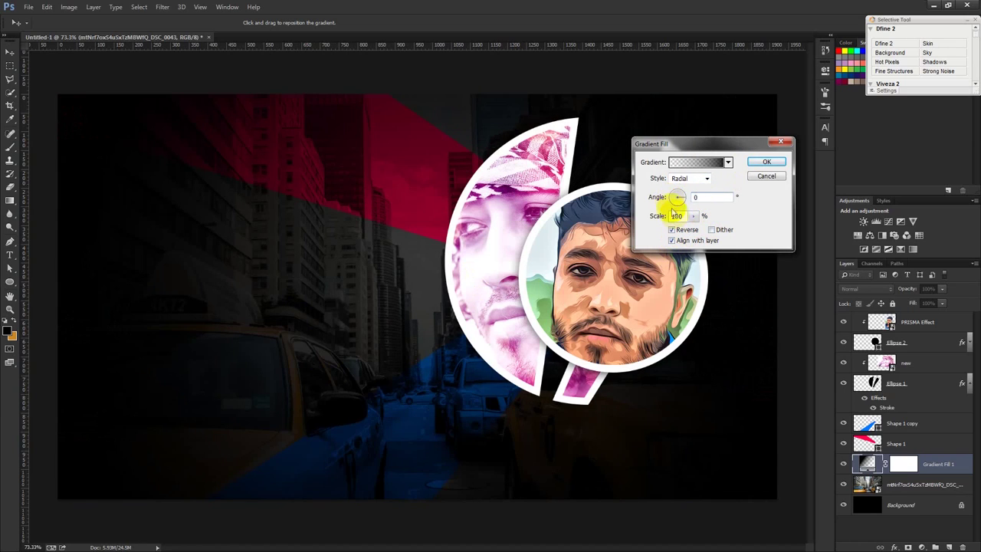
{"action": "left_click_drag", "start_coordinate": [702, 228], "coordinate": [703, 228]}
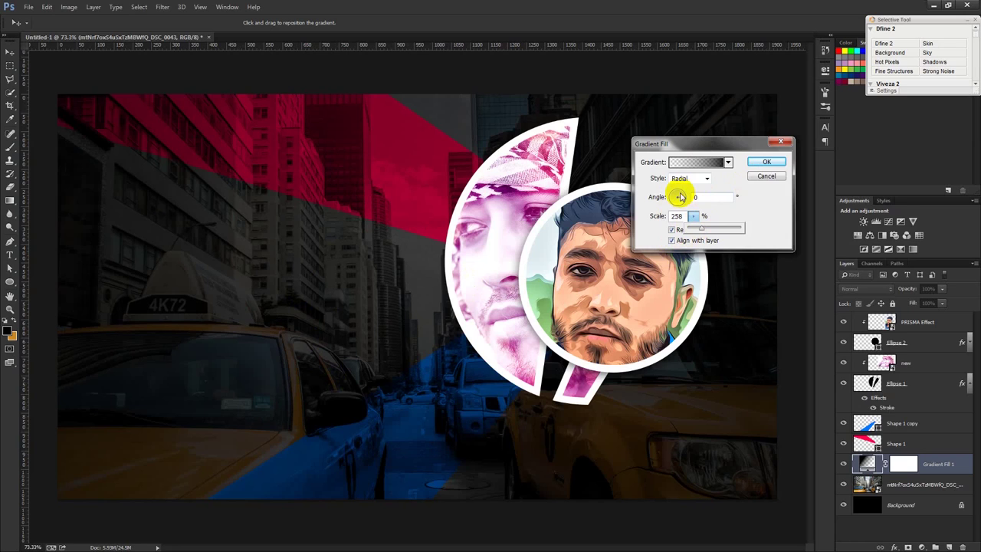
{"action": "left_click", "coordinate": [751, 168]}
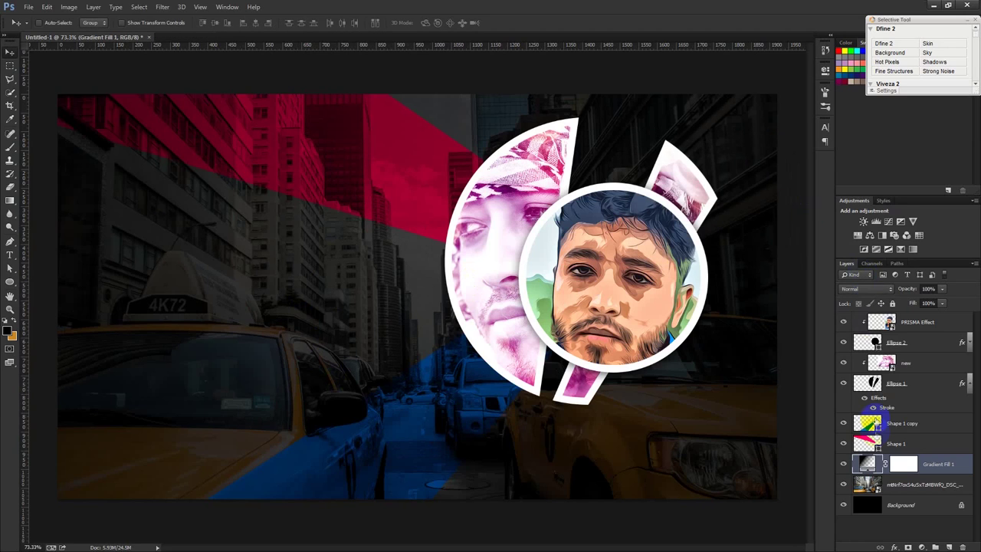
Re-centre the gradient vignette on the canvas and set the fill to 86% opacity
{"action": "left_click", "coordinate": [844, 463]}
{"action": "left_click", "coordinate": [843, 463]}
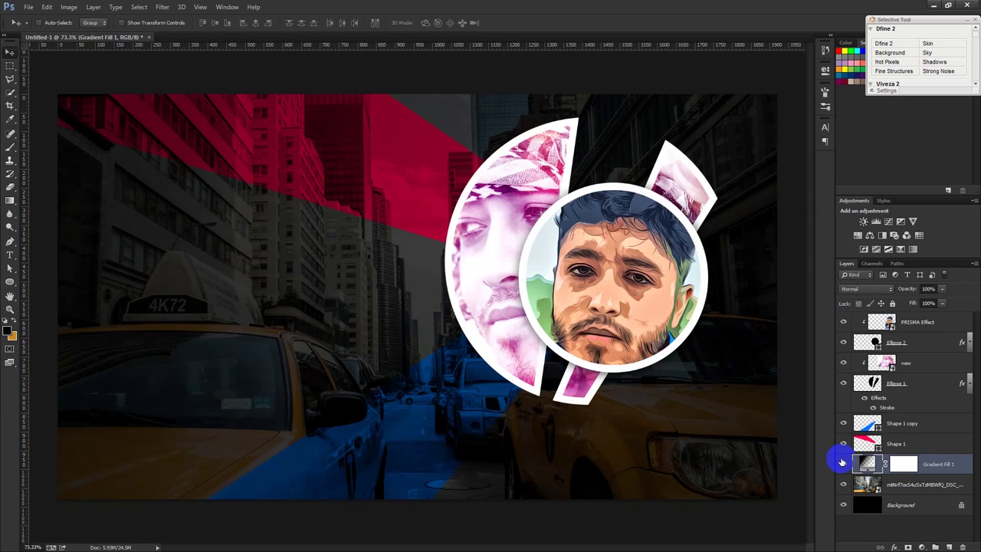
{"action": "double_click", "coordinate": [866, 463]}
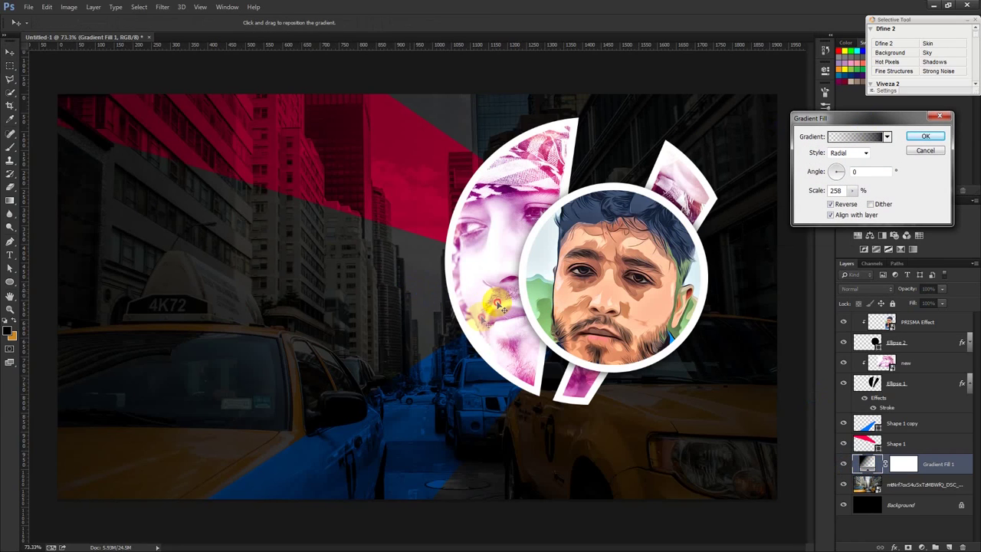
{"action": "left_click_drag", "start_coordinate": [426, 295], "coordinate": [633, 284]}
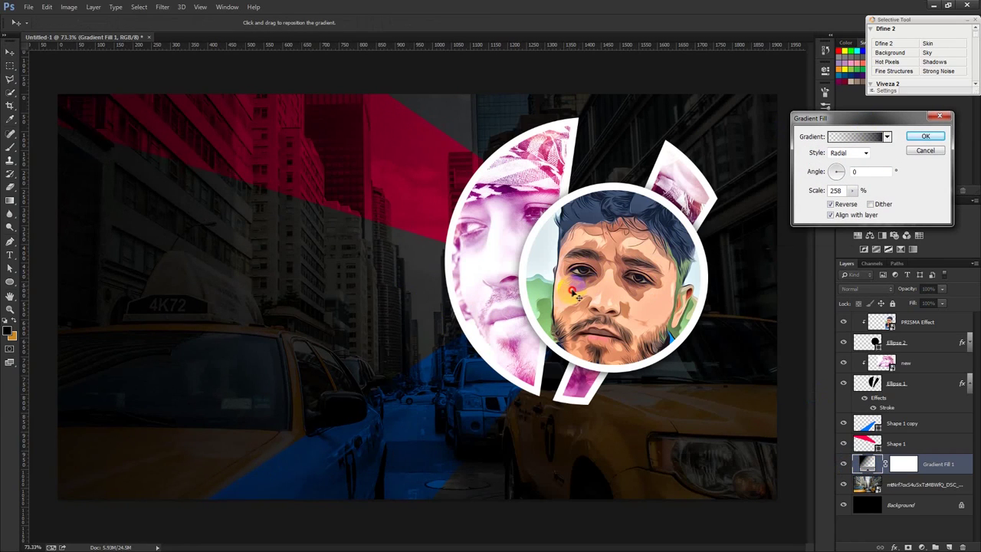
{"action": "left_click", "coordinate": [920, 137]}
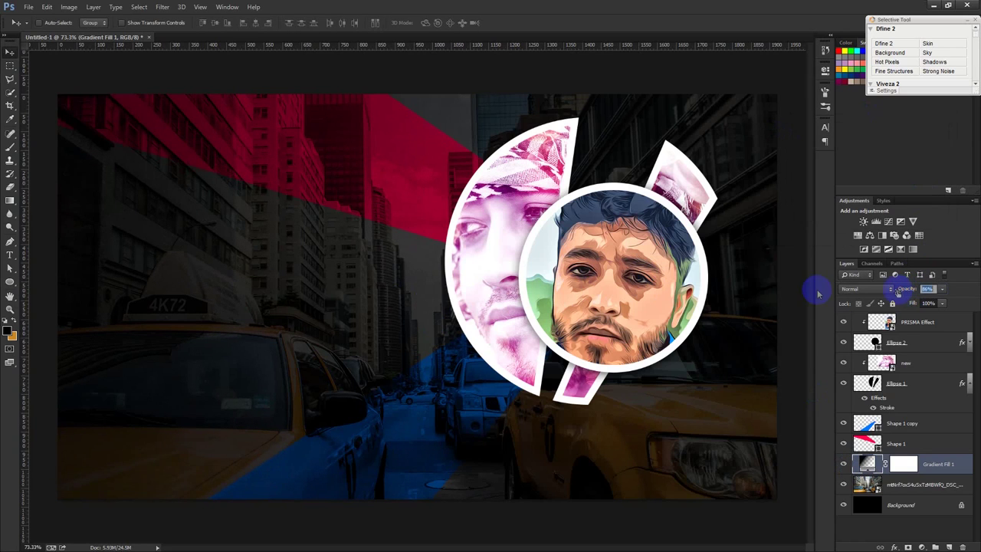
{"action": "scroll", "coordinate": [690, 285], "scroll_direction": "down", "scroll_amount": 3}
{"action": "scroll", "coordinate": [697, 286], "scroll_direction": "up", "scroll_amount": 1}
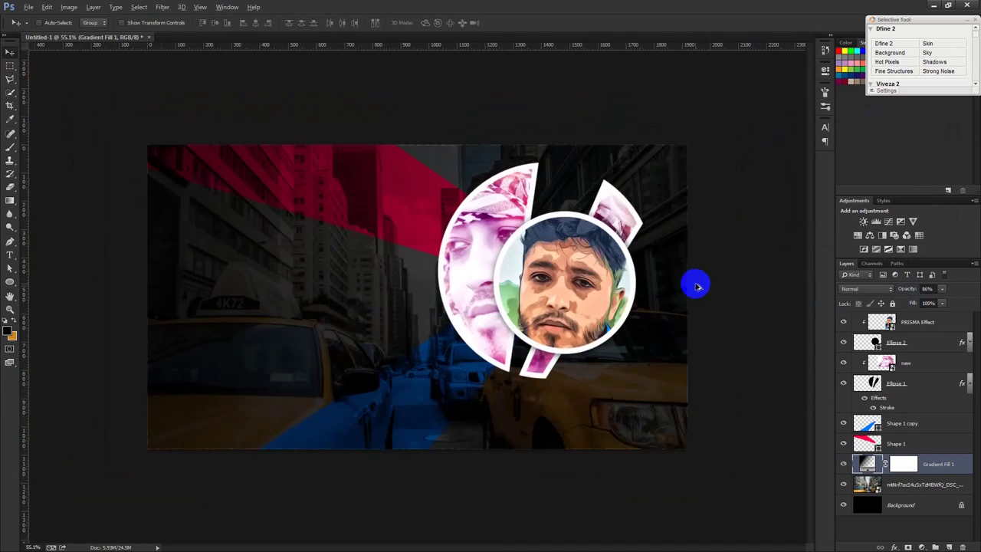
{"action": "scroll", "coordinate": [697, 286], "scroll_direction": "up", "scroll_amount": 1}
{"action": "left_click", "coordinate": [937, 465]}
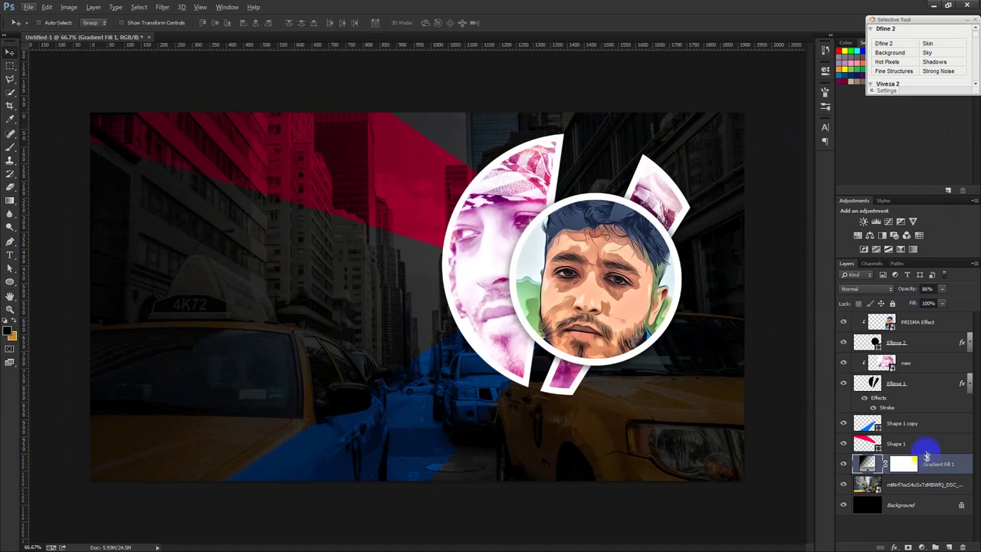
Draw a red triangle over the left taxi with the Pen tool in Shape mode
{"action": "left_click", "coordinate": [925, 447]}
{"action": "left_click", "coordinate": [11, 244]}
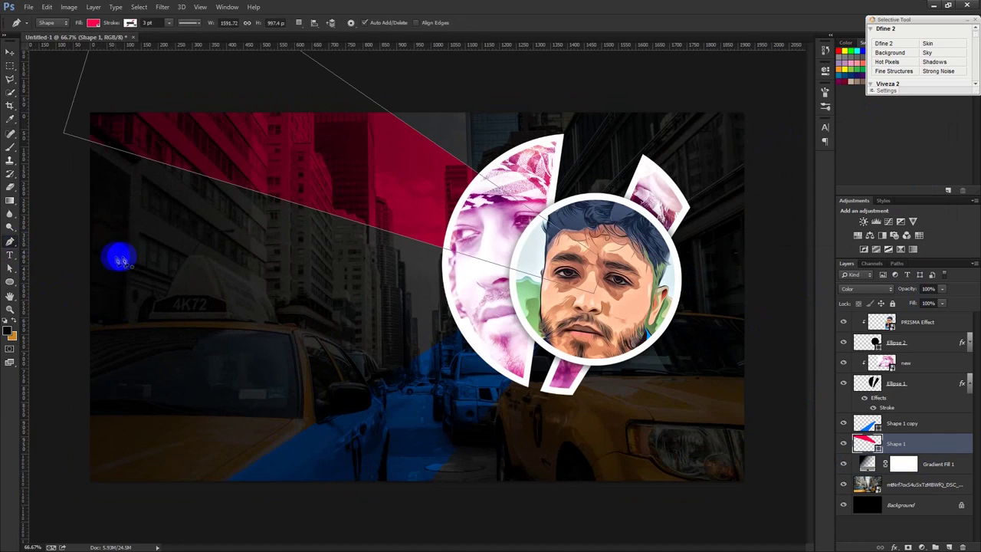
{"action": "left_click", "coordinate": [156, 227]}
{"action": "left_click", "coordinate": [276, 314]}
{"action": "left_click", "coordinate": [144, 329]}
{"action": "left_click", "coordinate": [156, 228]}
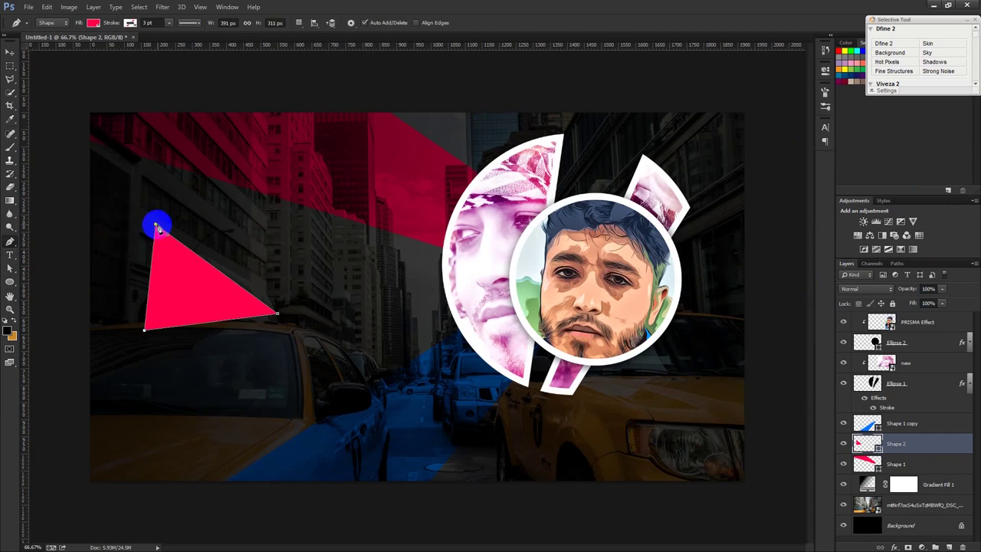
Set the triangle layer Shape 2's blend mode to Overlay
{"action": "left_click", "coordinate": [870, 289]}
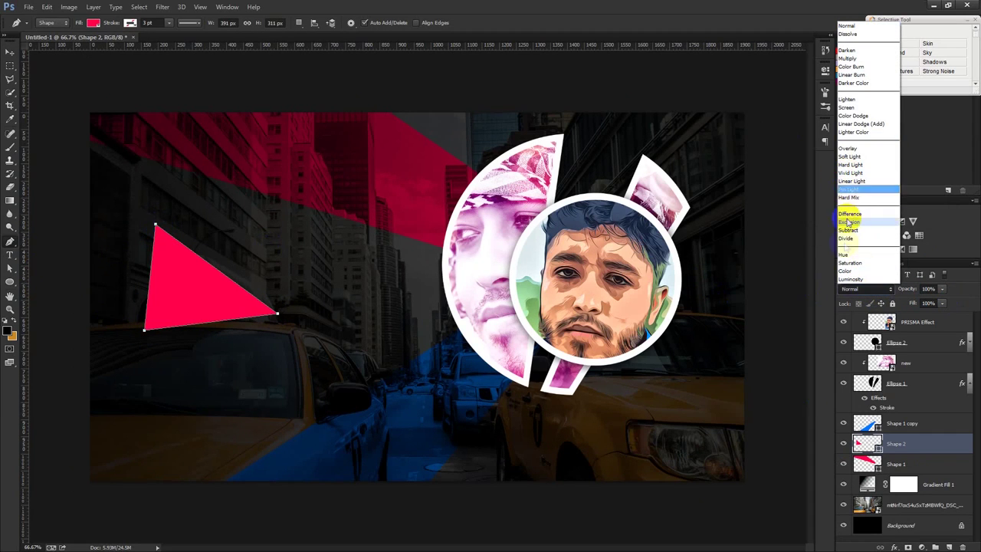
{"action": "left_click", "coordinate": [849, 149]}
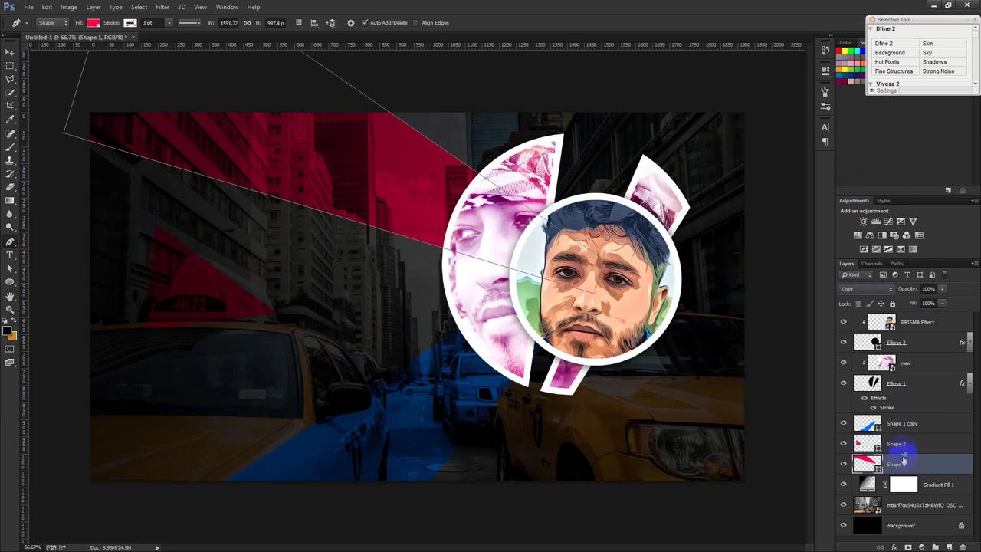
{"action": "left_click", "coordinate": [857, 289]}
{"action": "left_click", "coordinate": [852, 151]}
{"action": "left_click", "coordinate": [866, 289]}
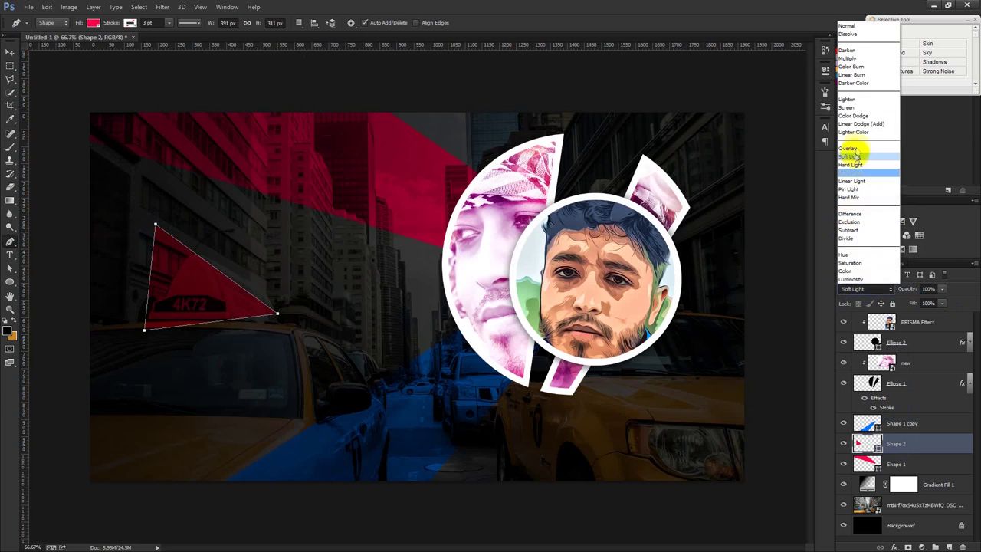
{"action": "left_click", "coordinate": [852, 147]}
Swap colours and draw a new triangle, Shape 3, over the left taxi's bonnet
{"action": "left_click", "coordinate": [12, 349]}
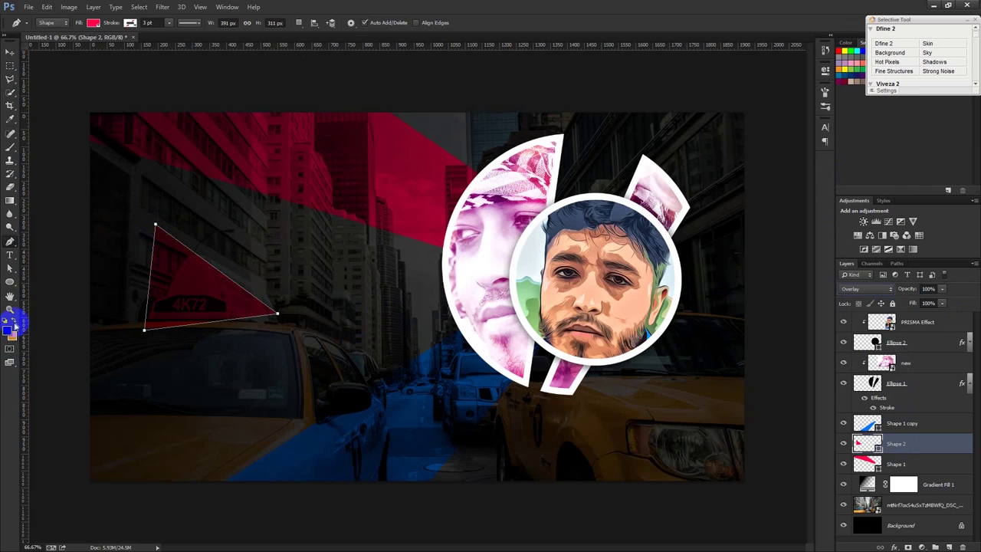
{"action": "left_click", "coordinate": [332, 326]}
{"action": "left_click", "coordinate": [213, 398]}
{"action": "left_click", "coordinate": [356, 365]}
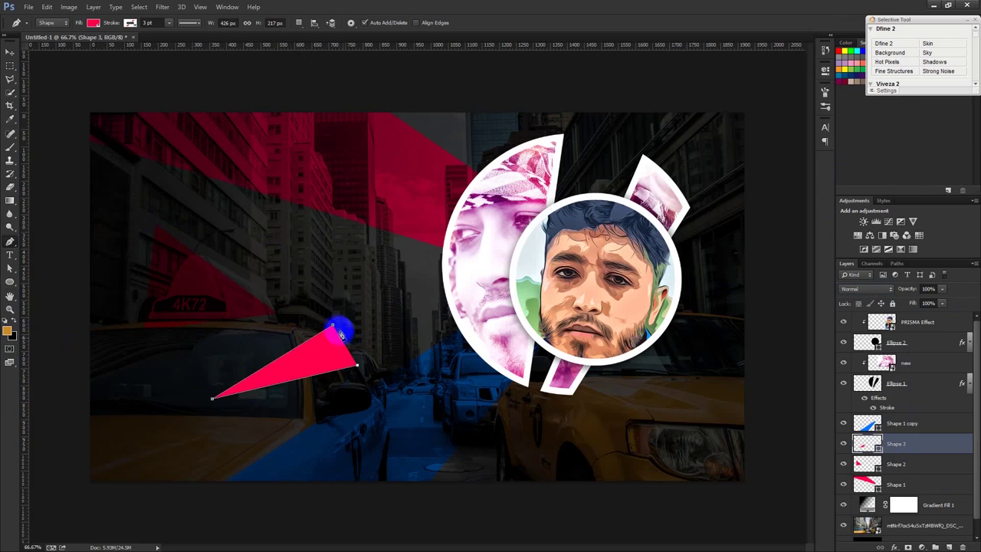
Fill Shape 3 with a sampled orange and set its blend mode to Overlay
{"action": "double_click", "coordinate": [866, 444]}
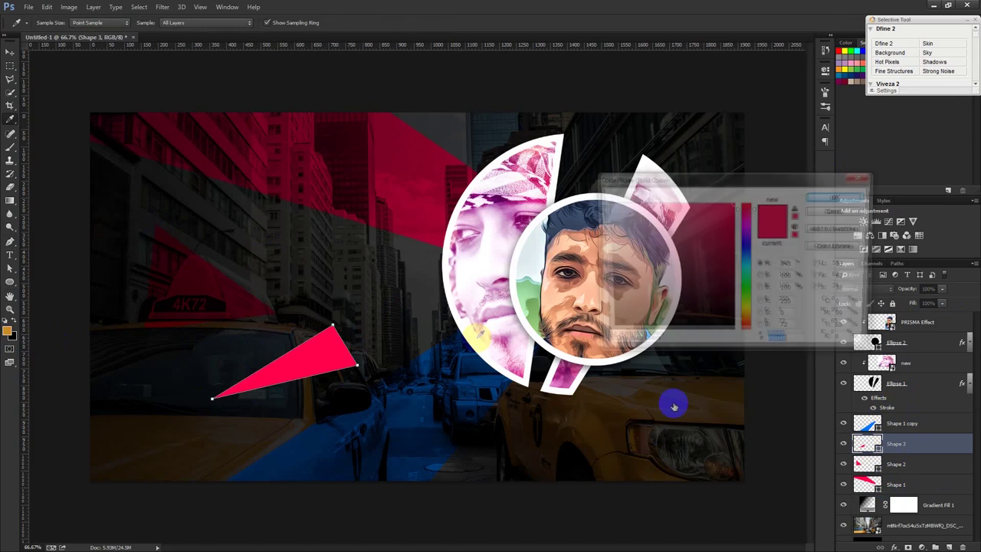
{"action": "left_click", "coordinate": [9, 331]}
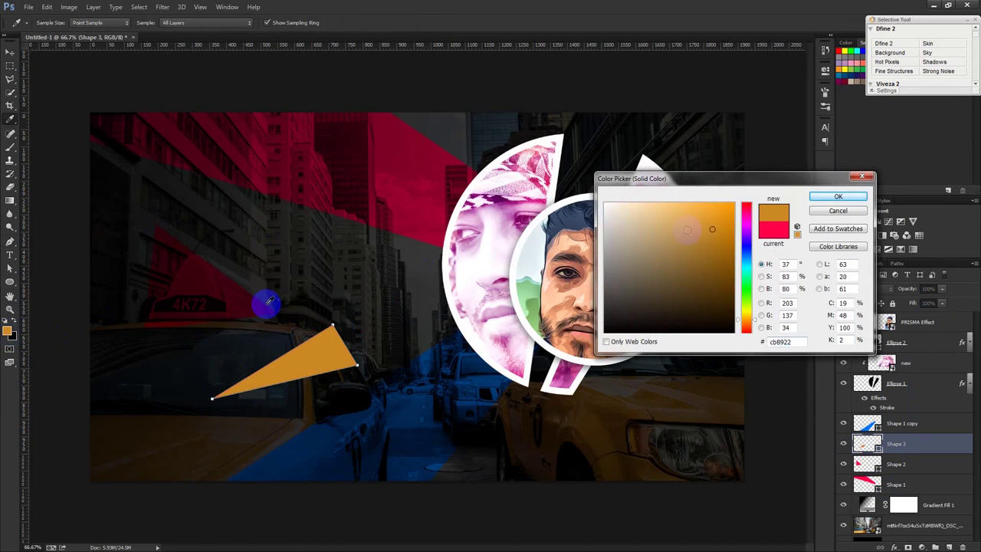
{"action": "left_click", "coordinate": [837, 197]}
{"action": "left_click", "coordinate": [866, 288]}
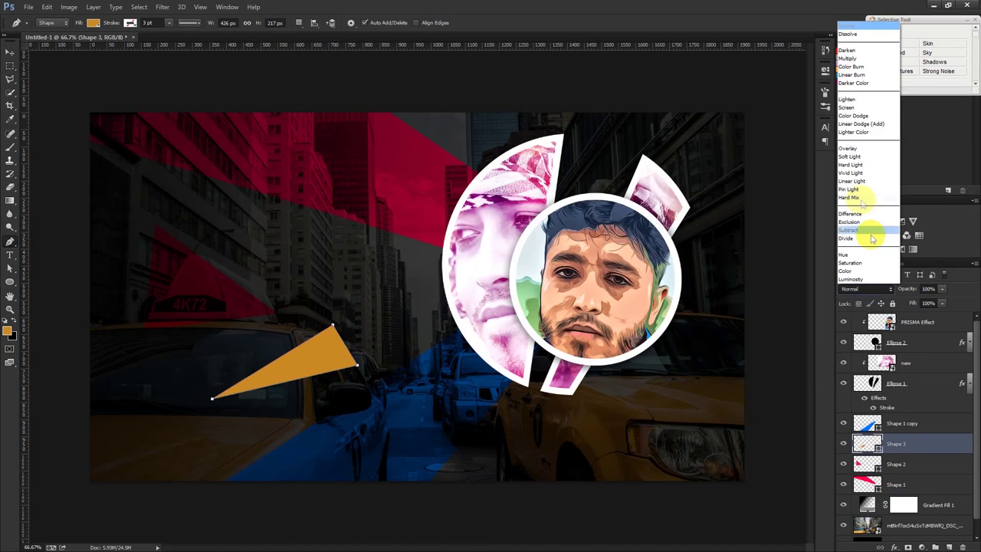
{"action": "left_click", "coordinate": [843, 161]}
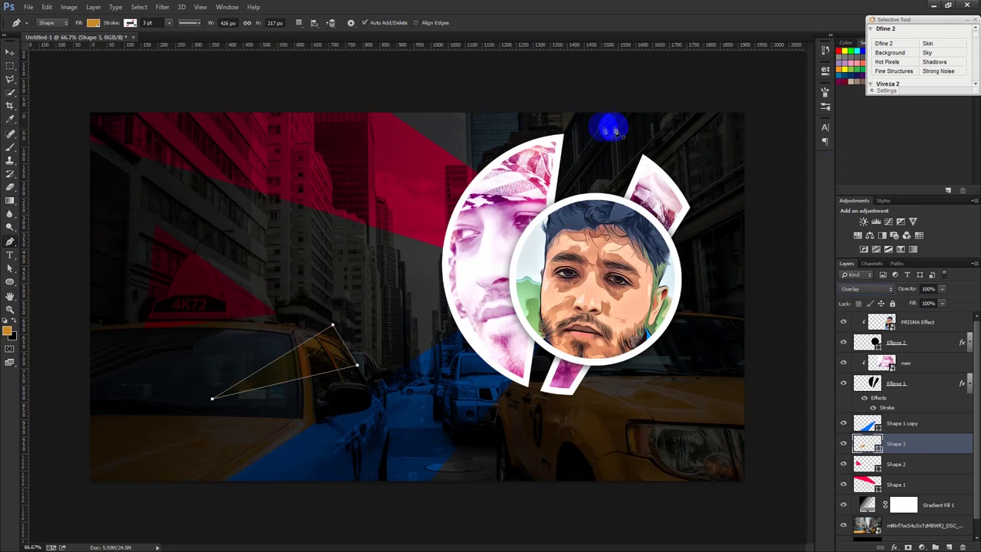
Draw a small extra triangle, Shape 4, near the top slices
{"action": "left_click", "coordinate": [602, 126]}
{"action": "left_click", "coordinate": [584, 160]}
{"action": "left_click", "coordinate": [626, 145]}
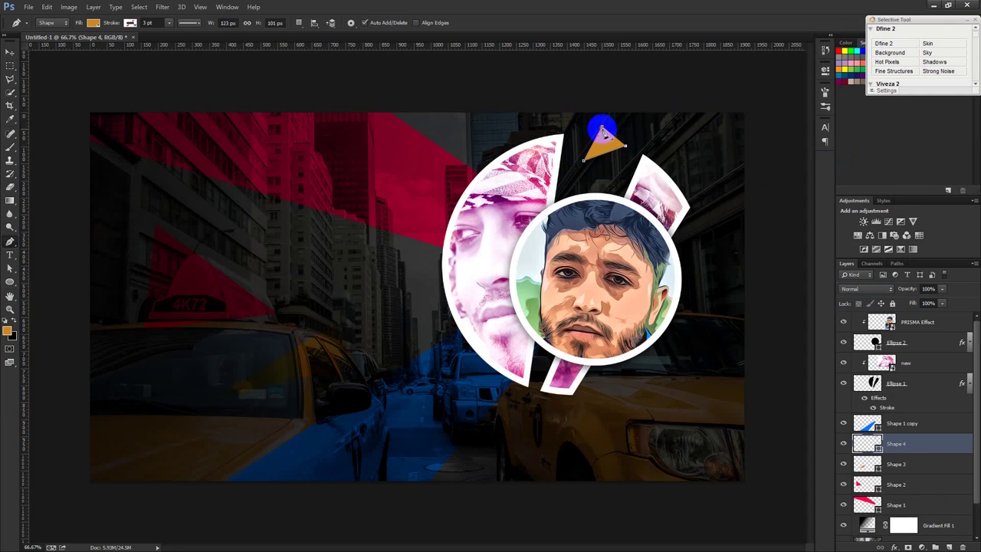
{"action": "left_click", "coordinate": [382, 432]}
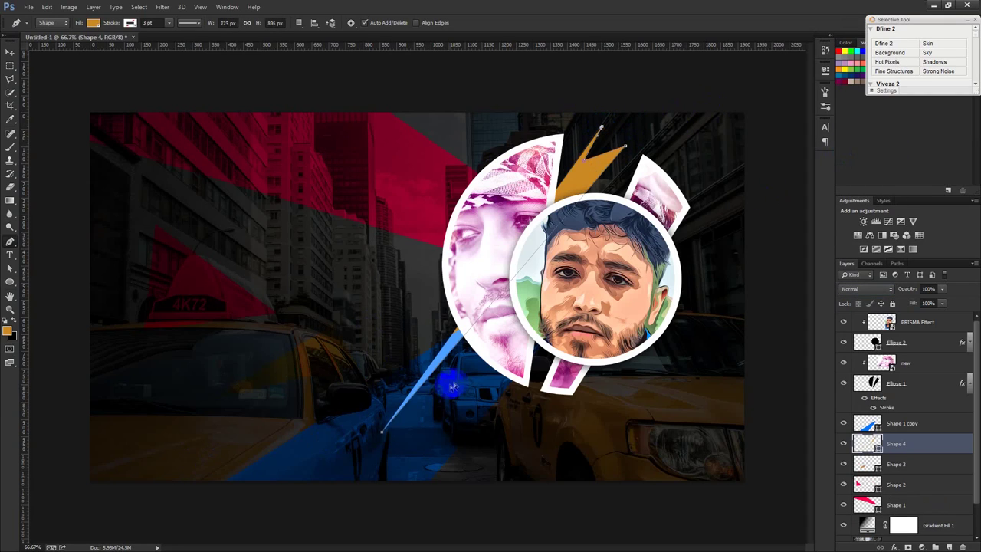
{"action": "left_click", "coordinate": [610, 131]}
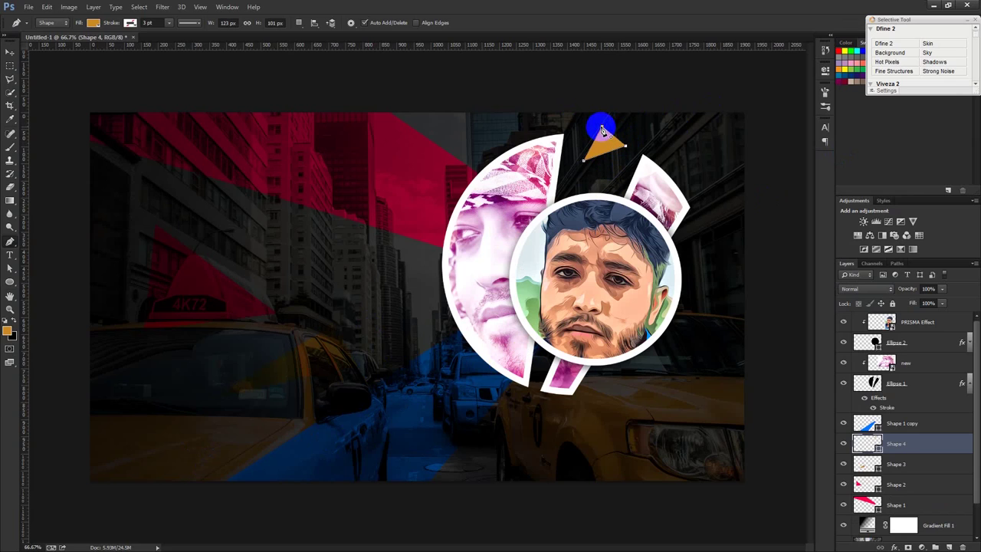
{"action": "left_click", "coordinate": [882, 275]}
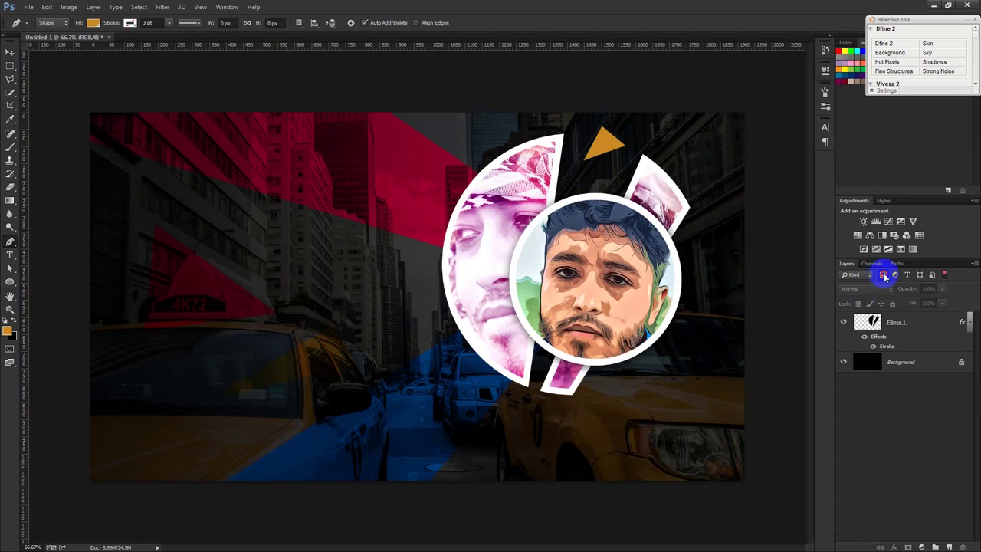
{"action": "left_click", "coordinate": [883, 275]}
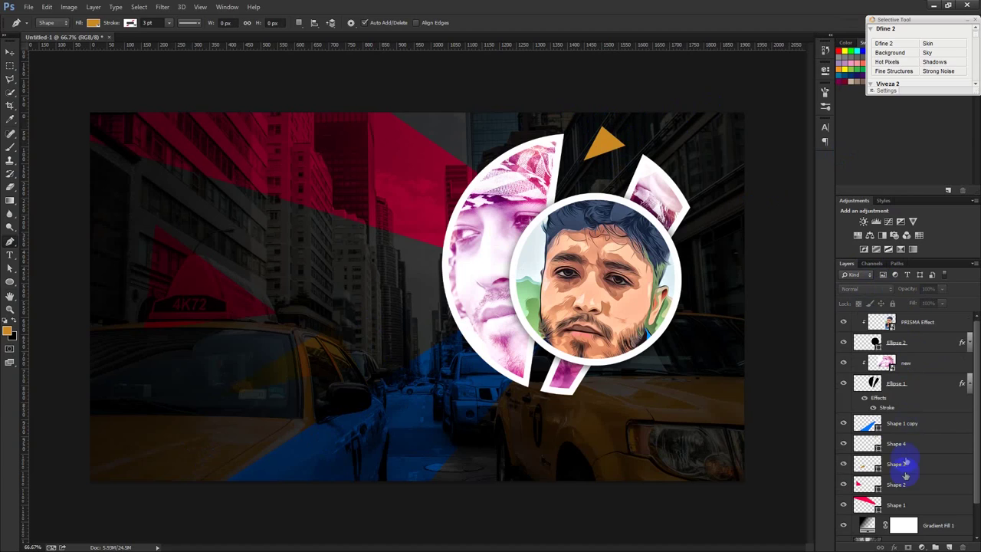
Set Shape 4 to Overlay, move it, then delete the layer
{"action": "left_click", "coordinate": [913, 453]}
{"action": "left_click", "coordinate": [866, 289]}
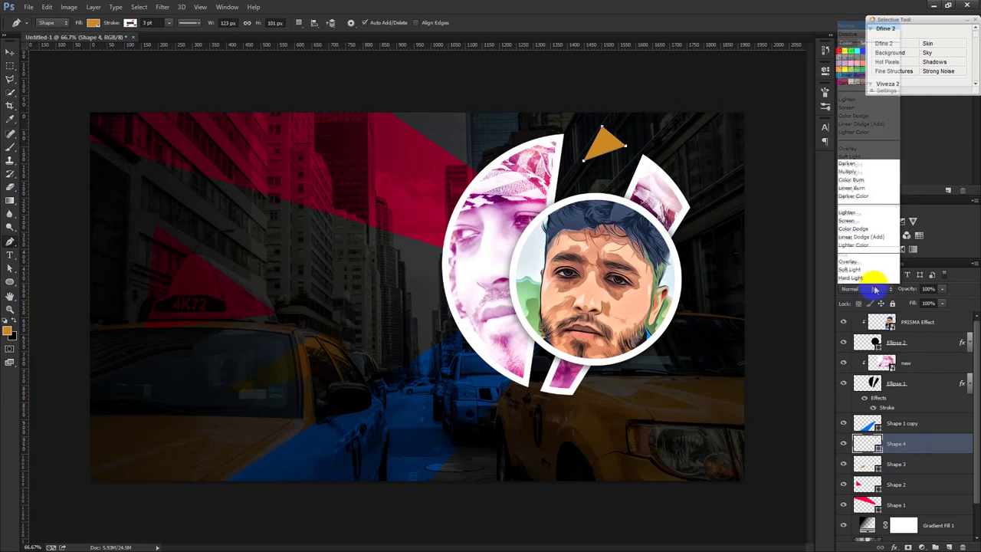
{"action": "left_click", "coordinate": [851, 149]}
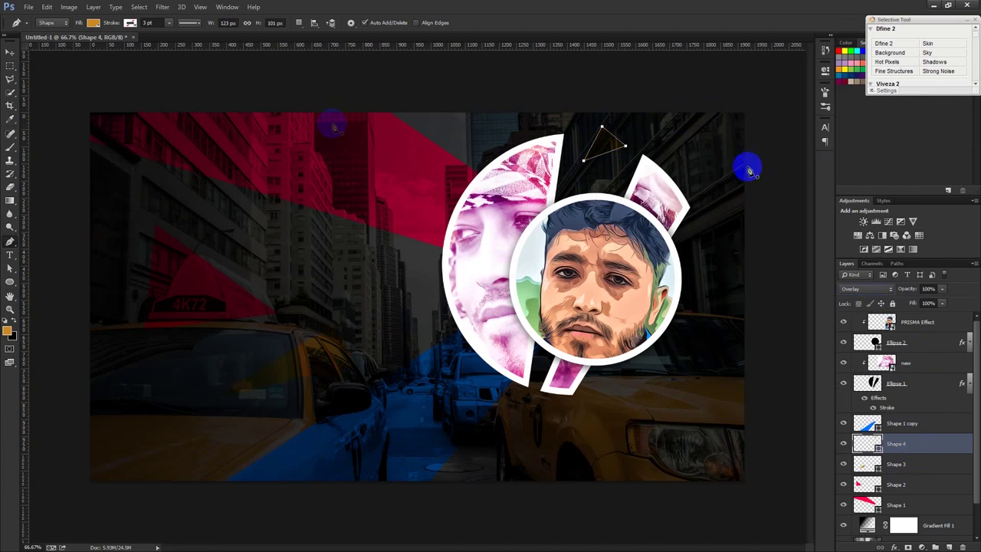
{"action": "left_click", "coordinate": [10, 52]}
{"action": "left_click_drag", "start_coordinate": [667, 161], "coordinate": [359, 304]}
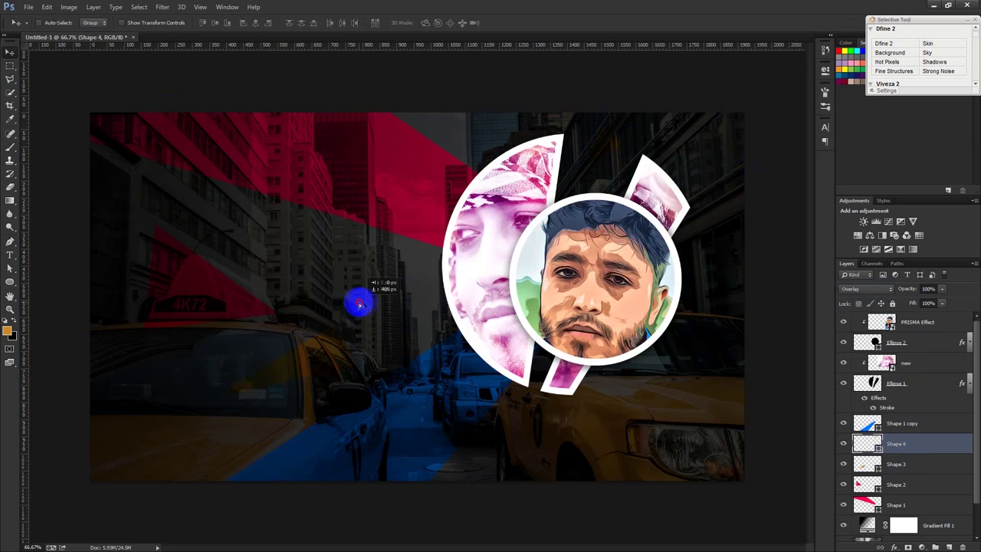
{"action": "key", "text": "Delete"}
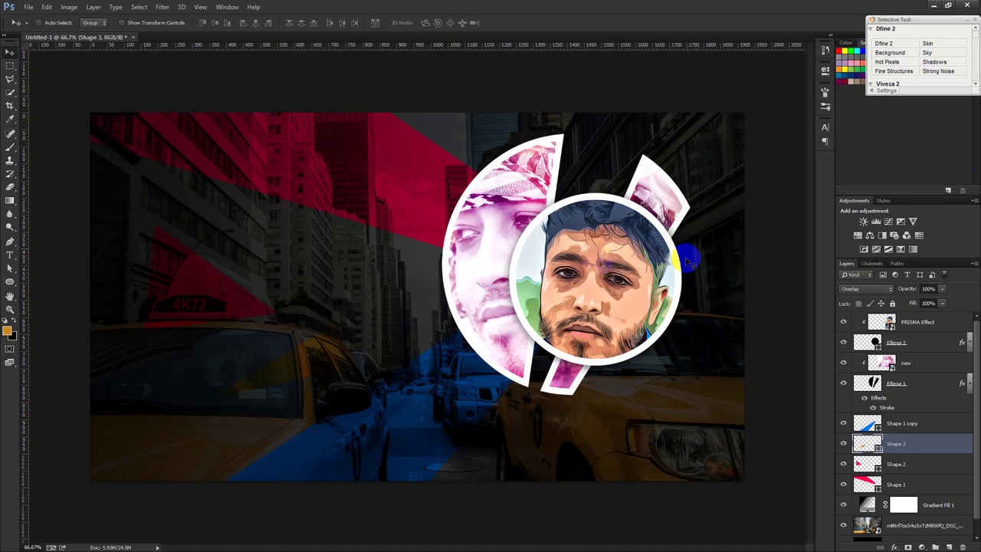
With the Brush tool active, add a new empty Layer 1 above Shape 1 copy
{"action": "left_click", "coordinate": [11, 147]}
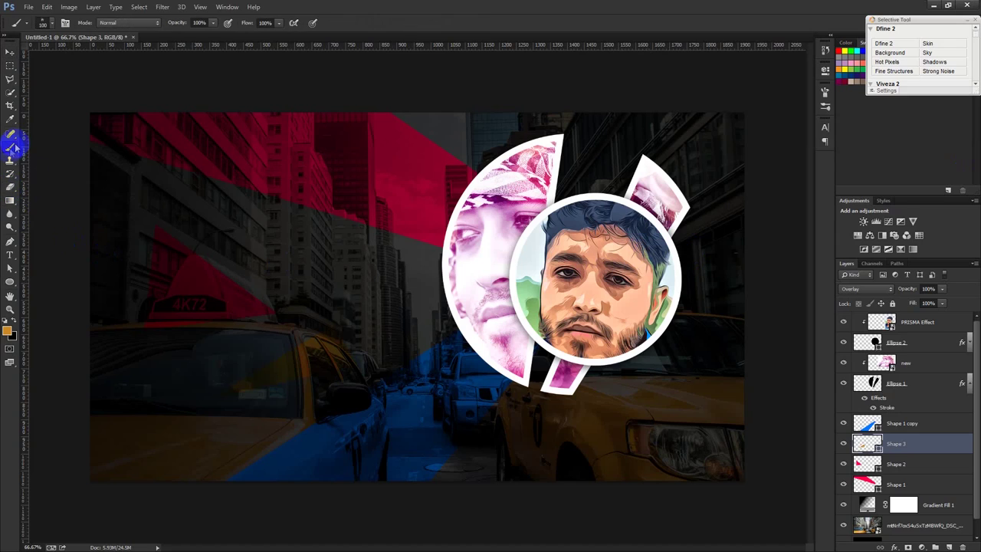
{"action": "right_click", "coordinate": [187, 216]}
{"action": "left_click", "coordinate": [916, 445]}
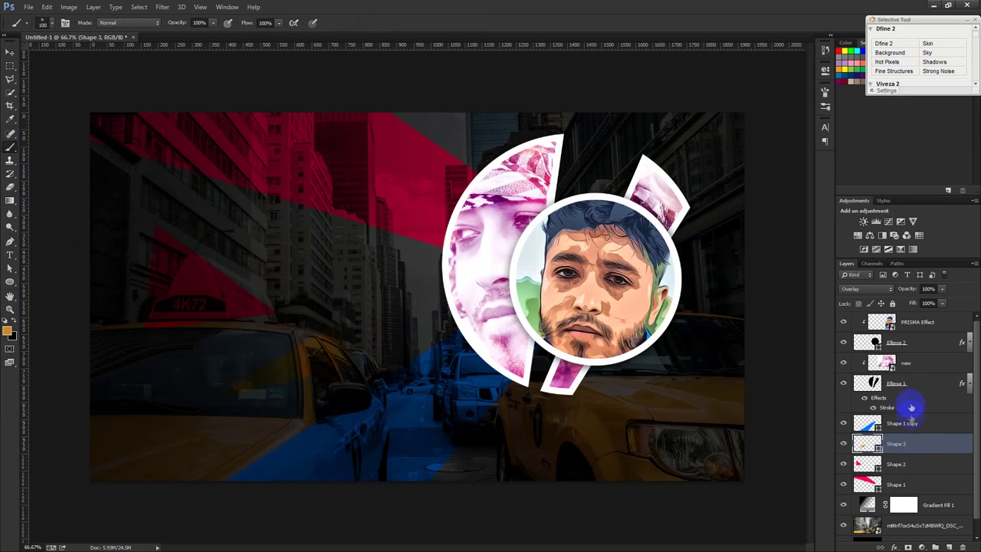
{"action": "left_click", "coordinate": [928, 416]}
{"action": "left_click", "coordinate": [970, 383]}
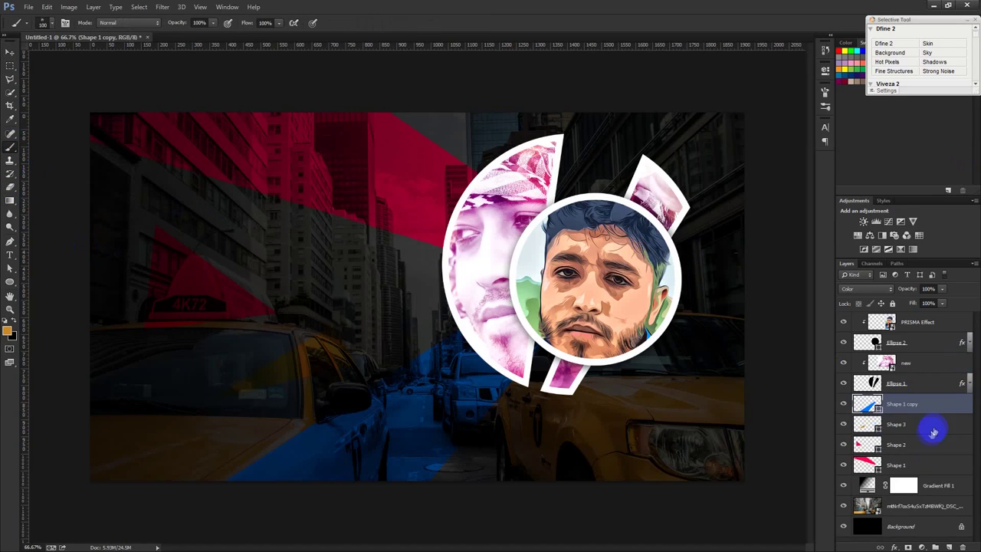
{"action": "left_click", "coordinate": [949, 547]}
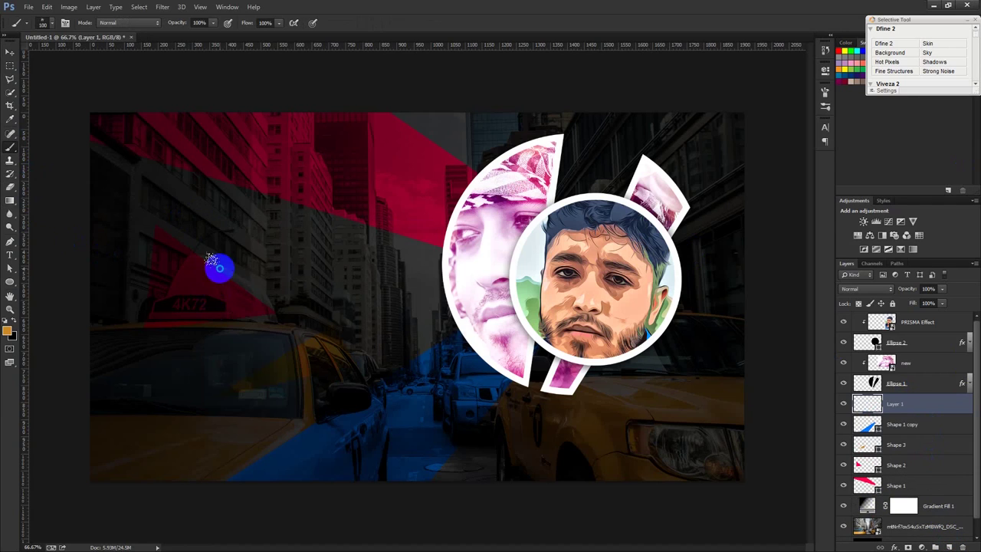
Enlarge the brush presets panel and choose Load Brushes from its options menu
{"action": "right_click", "coordinate": [217, 268]}
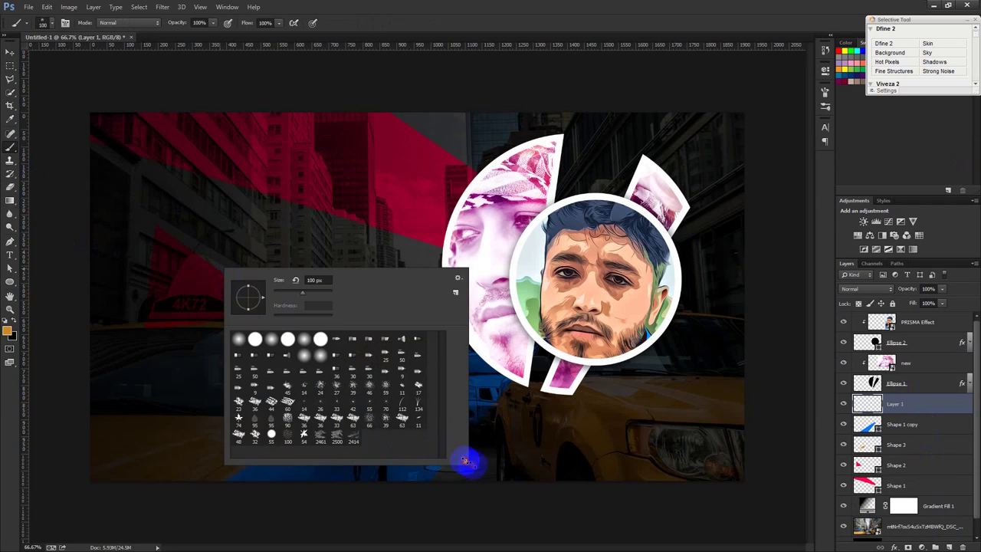
{"action": "left_click_drag", "start_coordinate": [465, 459], "coordinate": [595, 483]}
{"action": "left_click", "coordinate": [596, 278]}
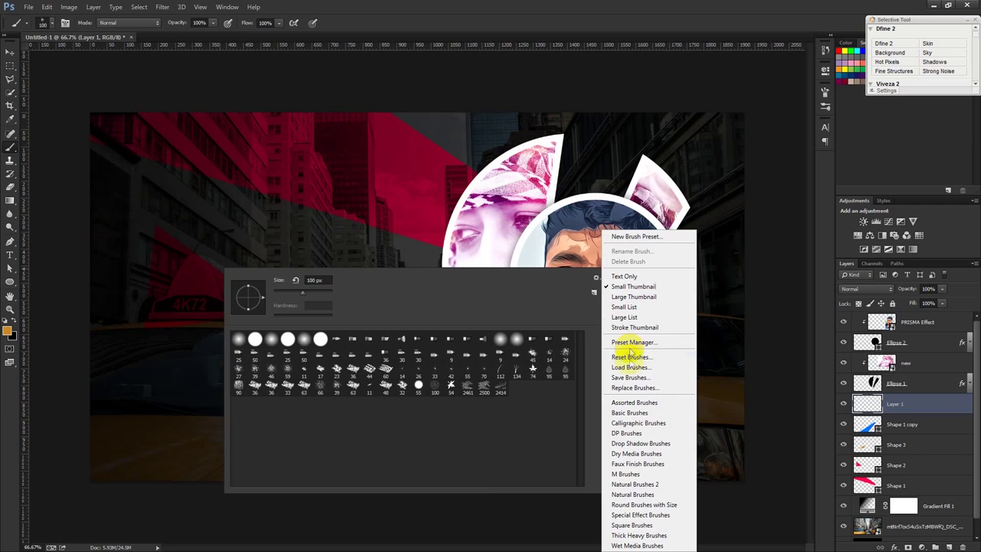
{"action": "left_click", "coordinate": [631, 368]}
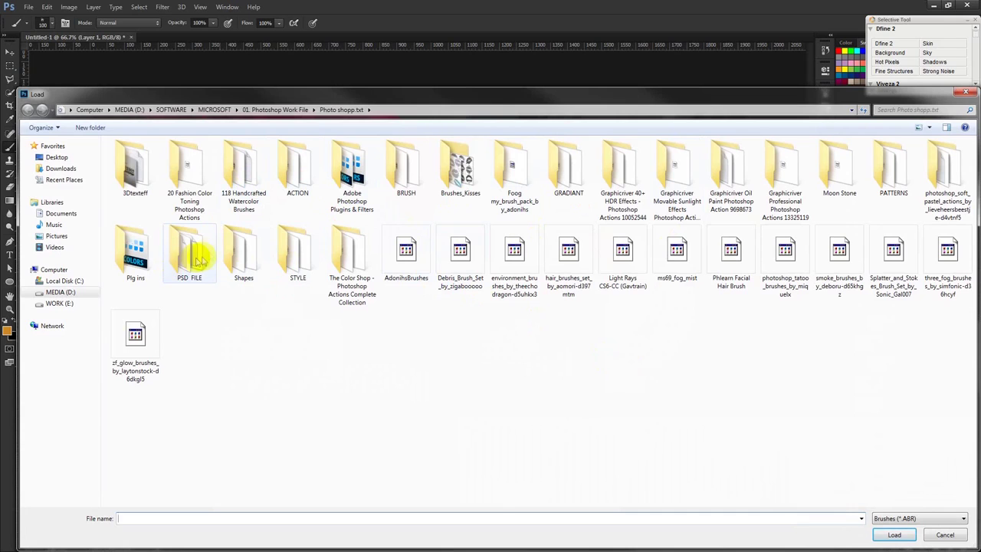
Load the 9 PAINT SPLATTER BRUSHES BY MISS-DEVIANTE file from the BRUSH folder
{"action": "left_click", "coordinate": [280, 110]}
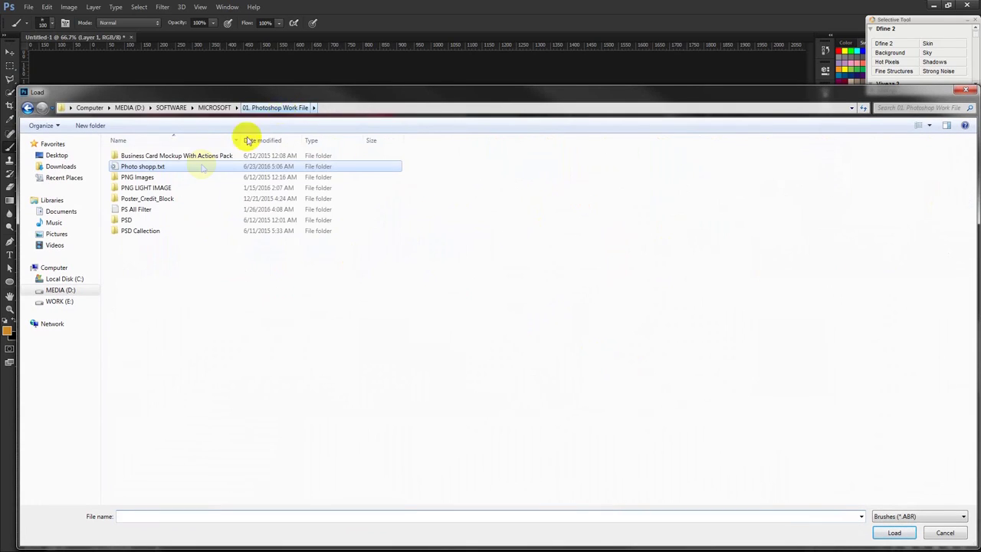
{"action": "double_click", "coordinate": [153, 209]}
{"action": "left_click", "coordinate": [268, 110]}
{"action": "double_click", "coordinate": [157, 164]}
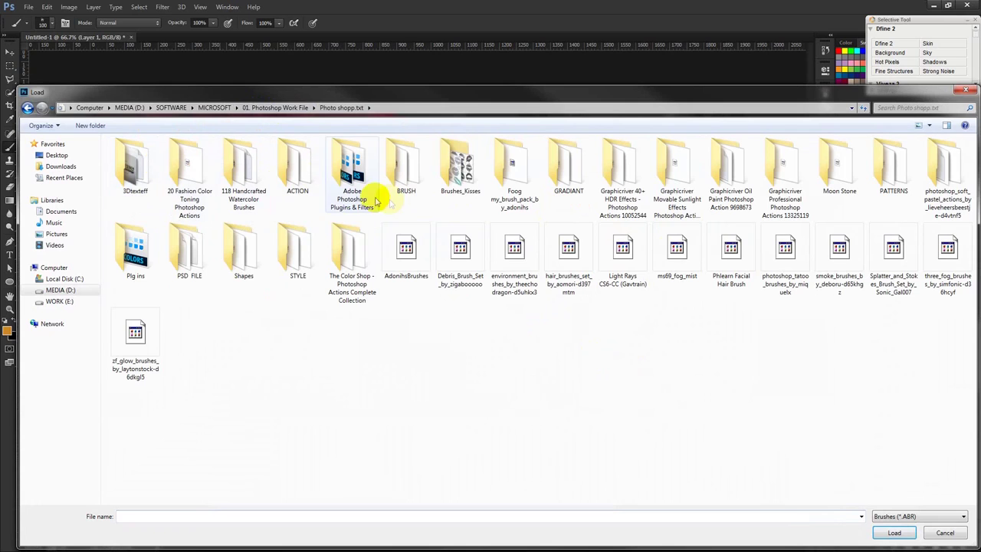
{"action": "double_click", "coordinate": [401, 186]}
{"action": "right_click", "coordinate": [544, 193]}
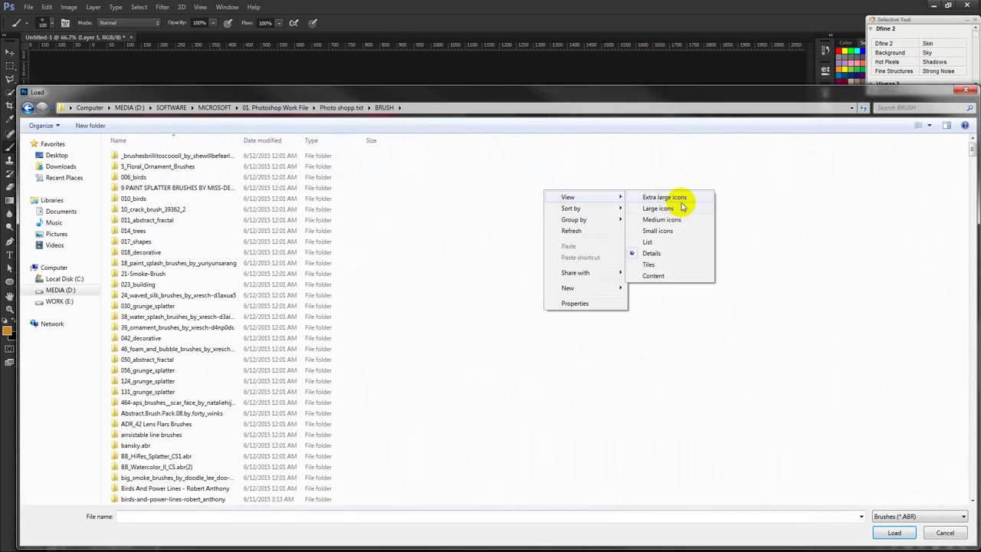
{"action": "left_click", "coordinate": [681, 208]}
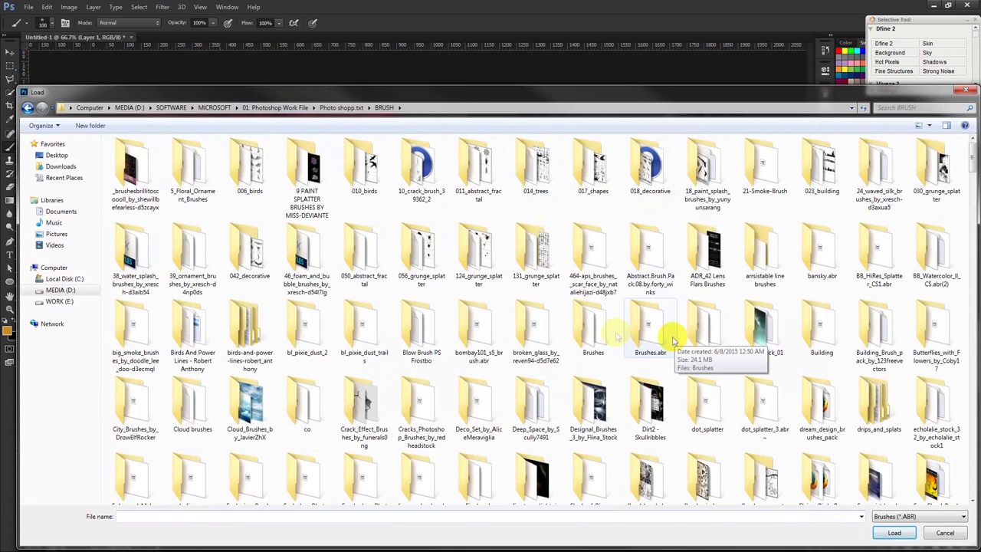
{"action": "double_click", "coordinate": [305, 175]}
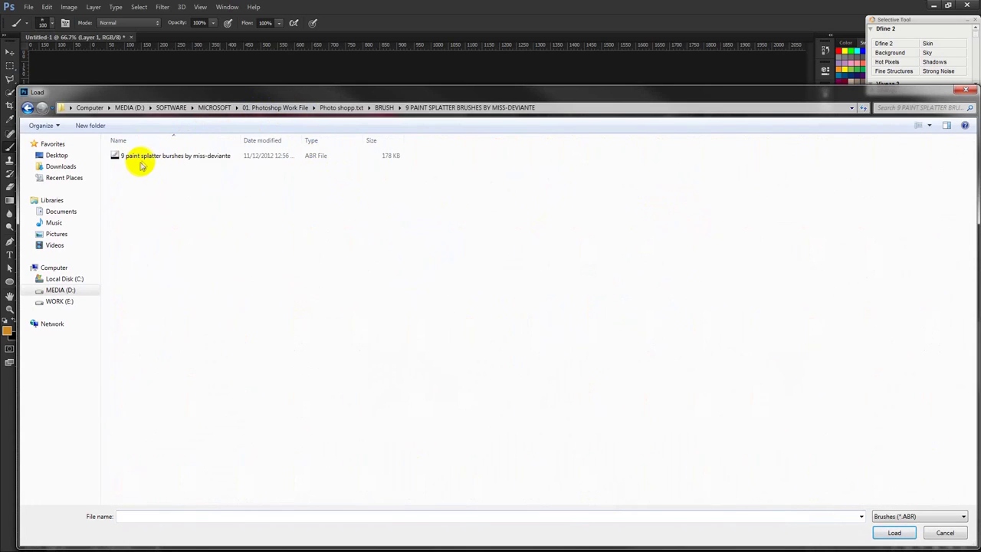
{"action": "double_click", "coordinate": [137, 158]}
{"action": "left_click", "coordinate": [549, 392]}
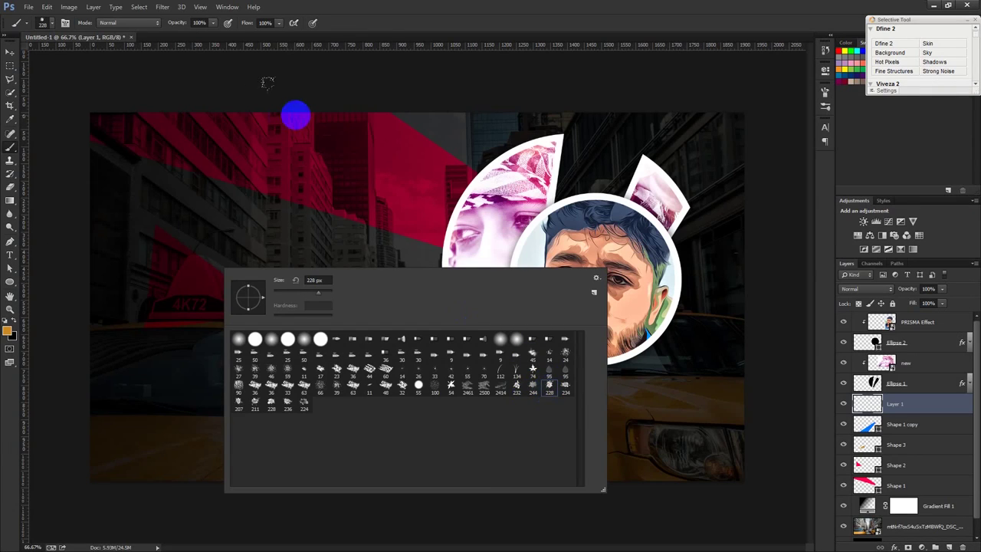
Close the brush presets and set white as the painting colour
{"action": "key", "text": "Return"}
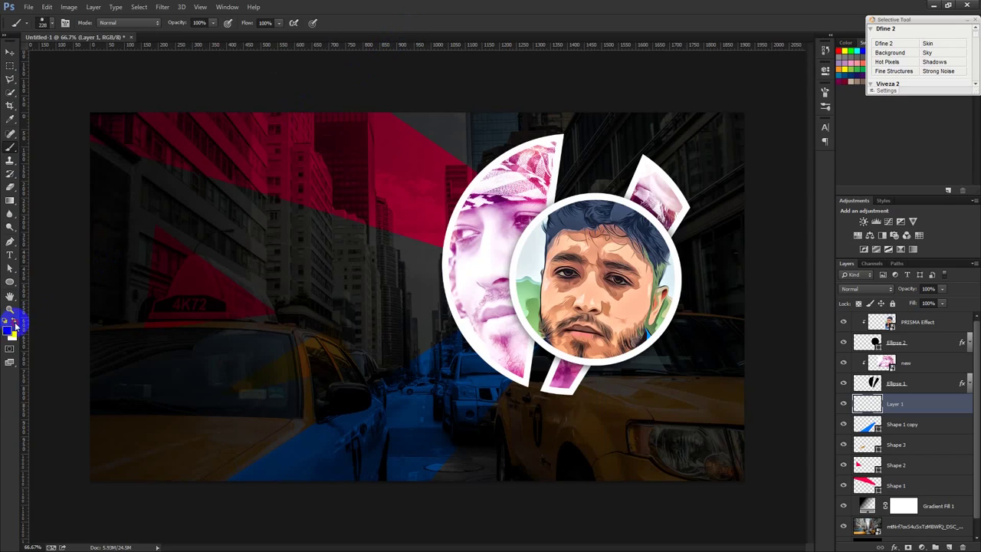
{"action": "left_click", "coordinate": [6, 321]}
{"action": "left_click", "coordinate": [15, 322]}
Stamp white splatter around the pink face's top, left and lower edges and the narrow sliver
{"action": "left_click", "coordinate": [503, 150]}
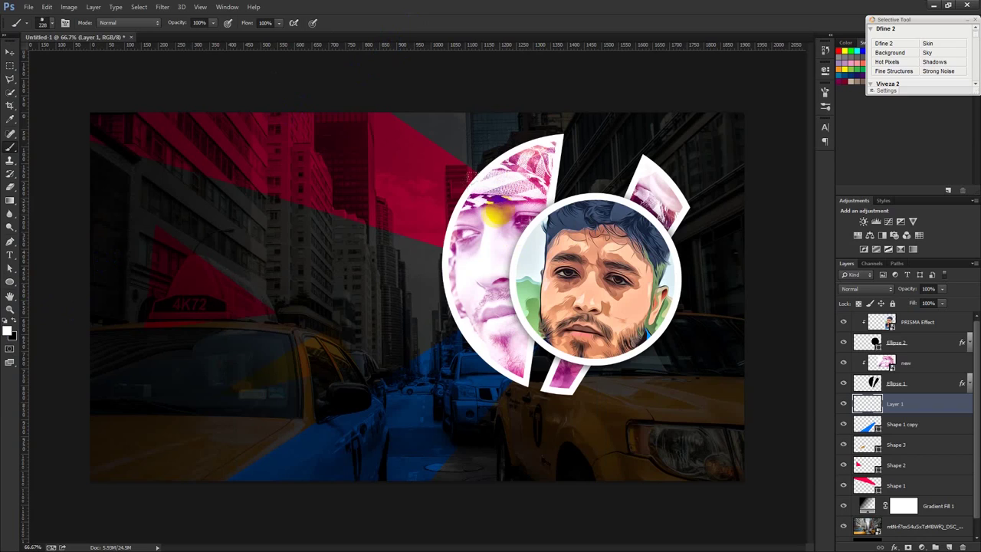
{"action": "left_click", "coordinate": [488, 241]}
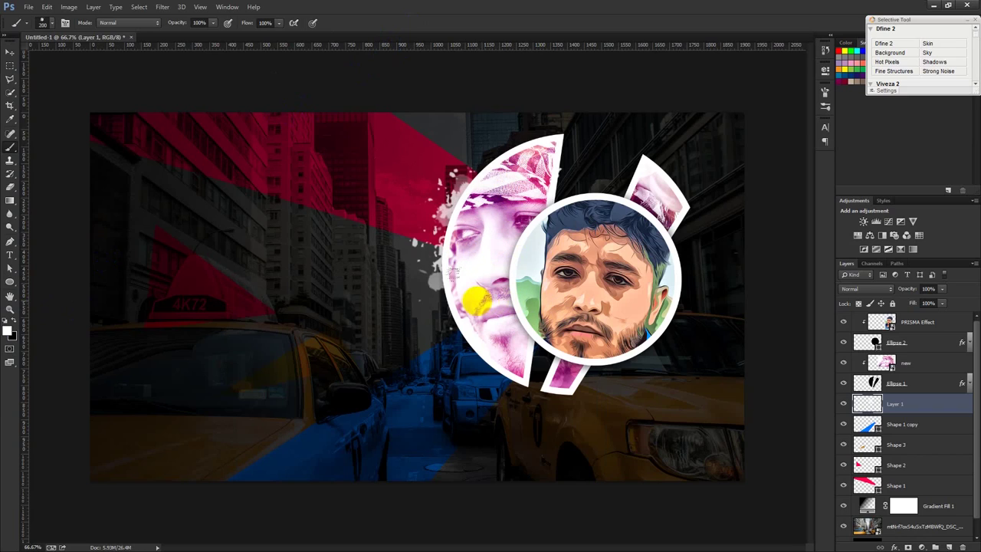
{"action": "left_click", "coordinate": [483, 330]}
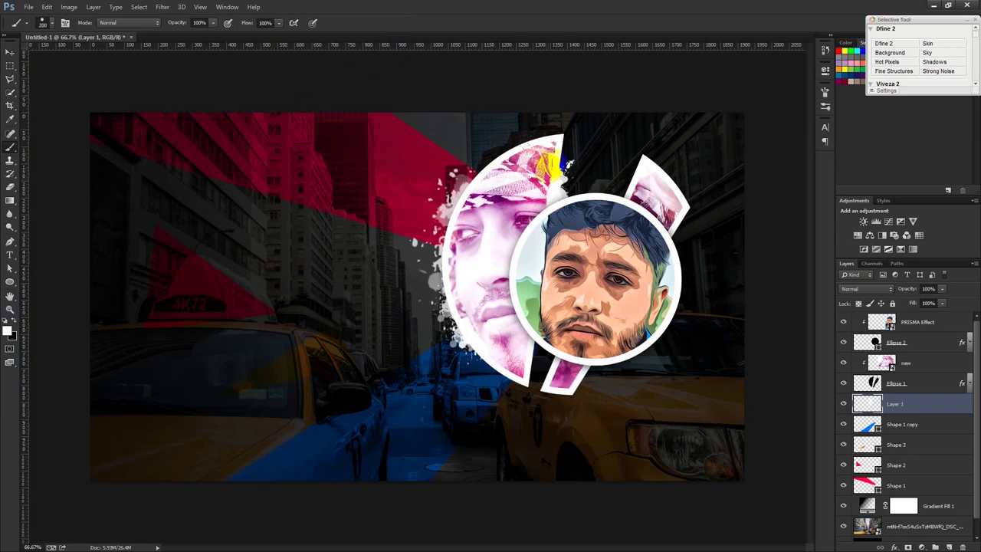
{"action": "left_click", "coordinate": [562, 157]}
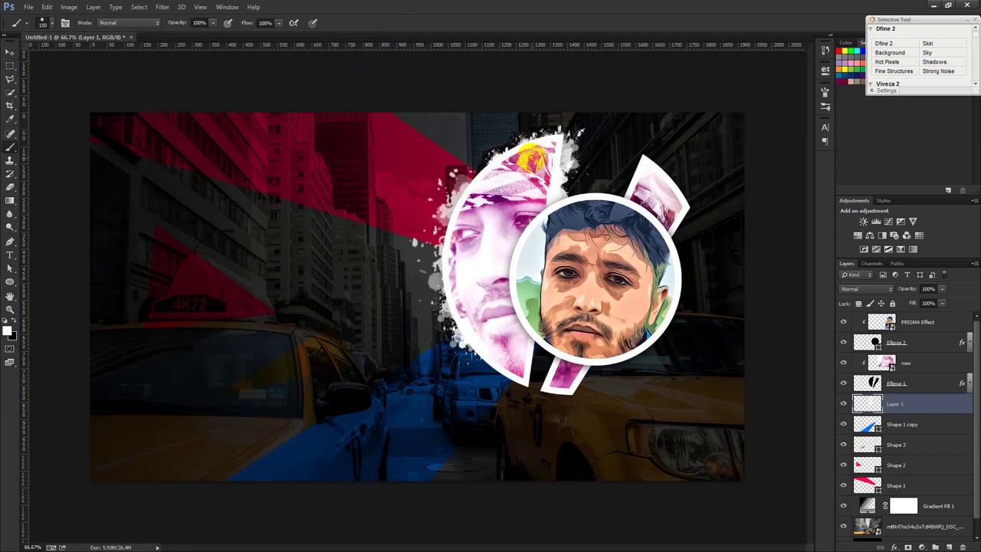
{"action": "left_click", "coordinate": [675, 198]}
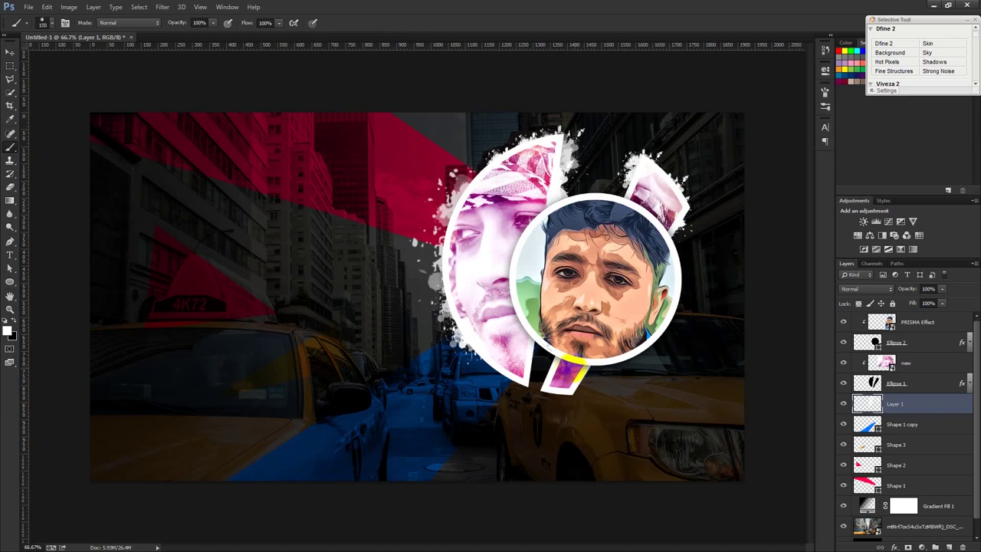
{"action": "mouse_move", "coordinate": [627, 354]}
{"action": "left_mouse_down"}
{"action": "mouse_move", "coordinate": [594, 364]}
{"action": "mouse_move", "coordinate": [536, 350]}
{"action": "mouse_move", "coordinate": [521, 385]}
{"action": "mouse_move", "coordinate": [481, 335]}
{"action": "left_mouse_up"}
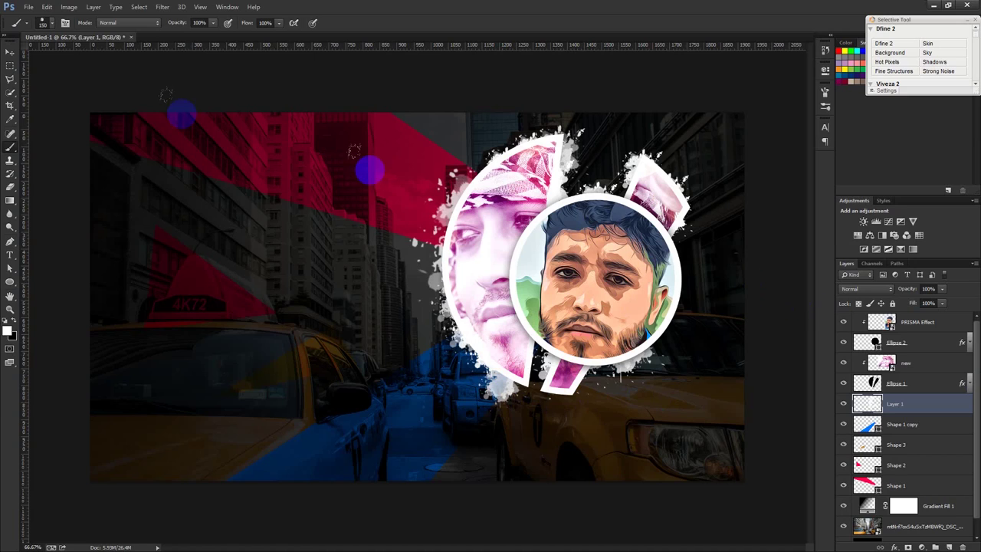
{"action": "left_click", "coordinate": [9, 52]}
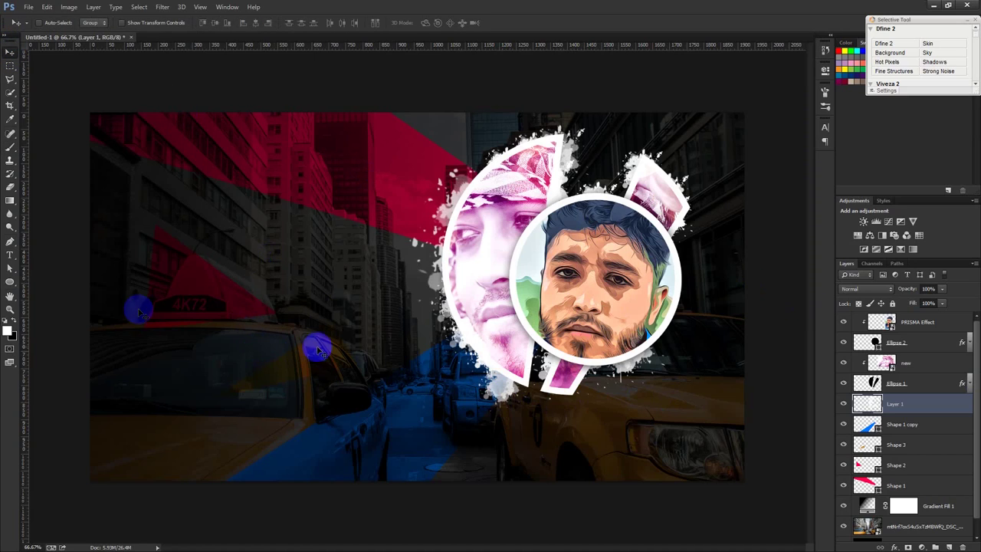
Group all layers from PRISMA Effect down to the street photo with Ctrl+G
{"action": "left_click", "coordinate": [11, 255]}
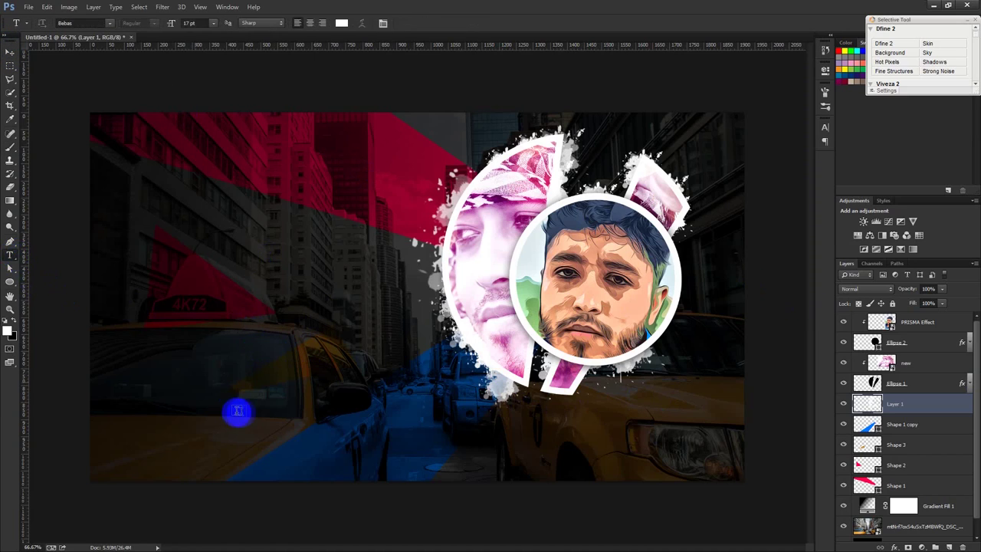
{"action": "left_click", "coordinate": [924, 322]}
{"action": "left_click", "coordinate": [909, 526], "text": "shift"}
{"action": "key", "text": "ctrl+g"}
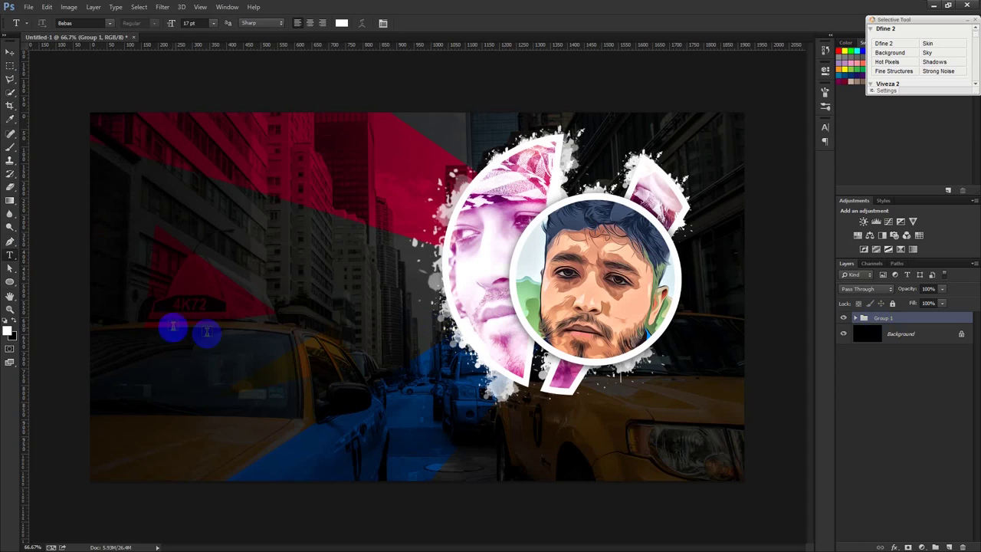
Add the name text over the left taxi, enlarged to 97 pt with adjusted letter spacing
{"action": "left_click", "coordinate": [232, 365]}
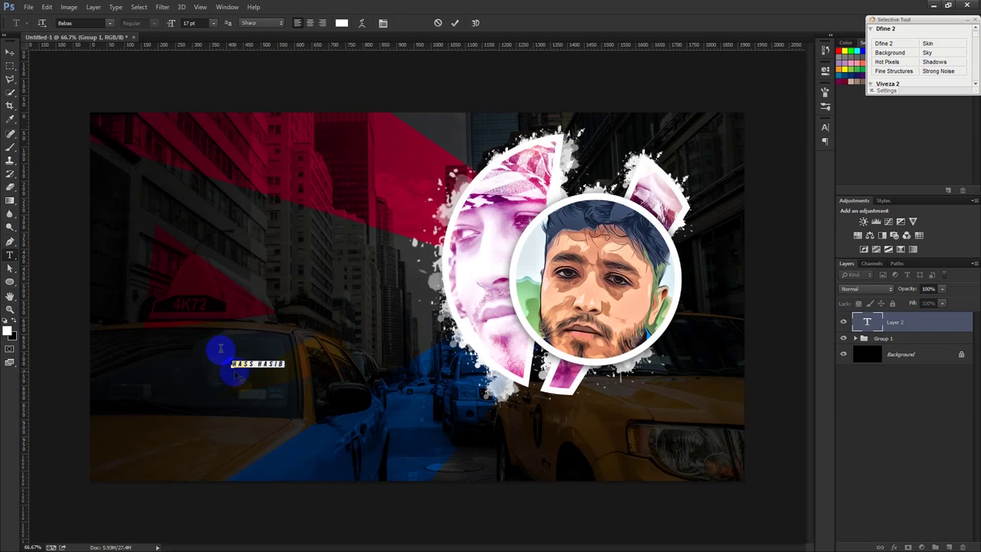
{"action": "left_click", "coordinate": [825, 128]}
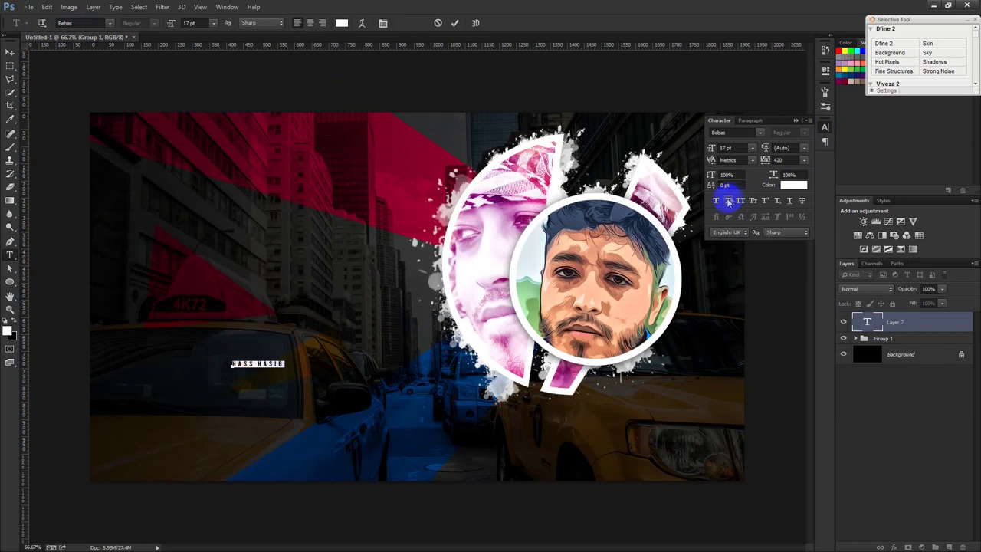
{"action": "left_click", "coordinate": [786, 159]}
{"action": "type", "text": "0"}
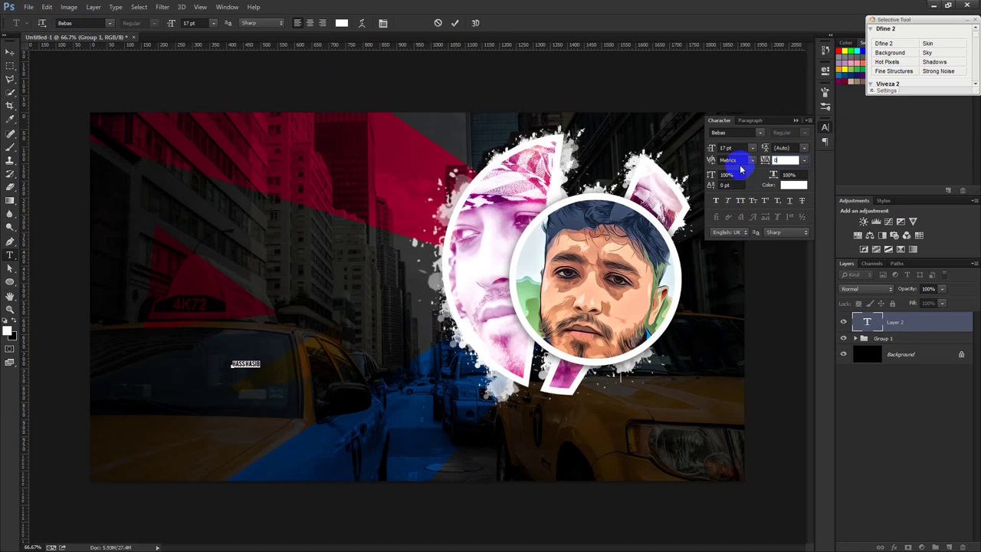
{"action": "mouse_move", "coordinate": [711, 148]}
{"action": "left_mouse_down"}
{"action": "mouse_move", "coordinate": [767, 164]}
{"action": "mouse_move", "coordinate": [744, 158]}
{"action": "left_mouse_up"}
{"action": "type", "text": "Nexa"}
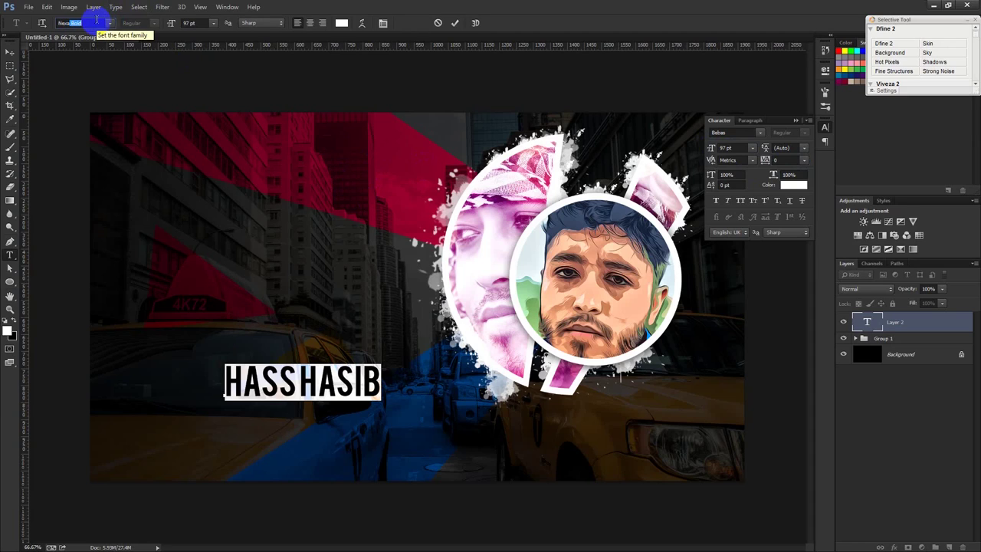
{"action": "key", "text": "Return"}
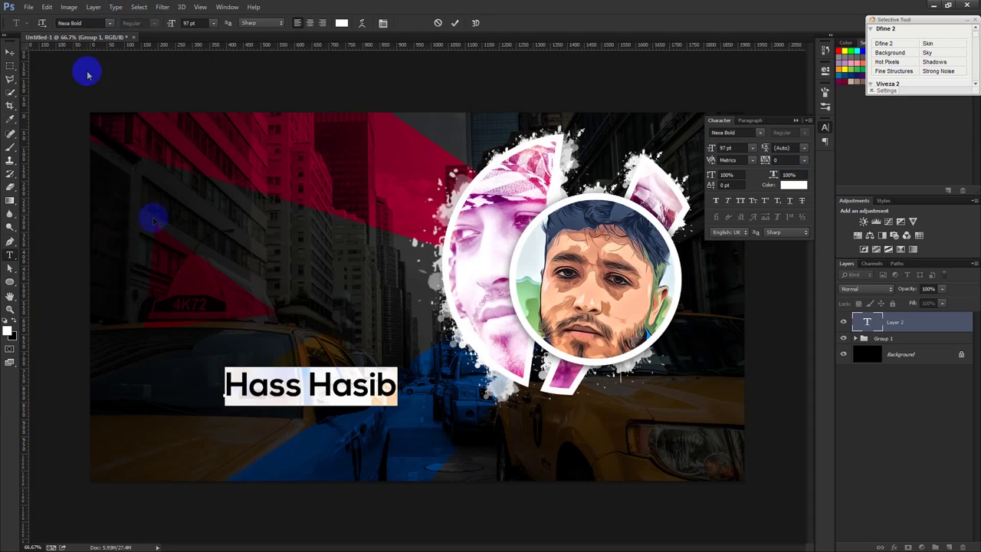
{"action": "left_click_drag", "start_coordinate": [281, 249], "coordinate": [262, 236]}
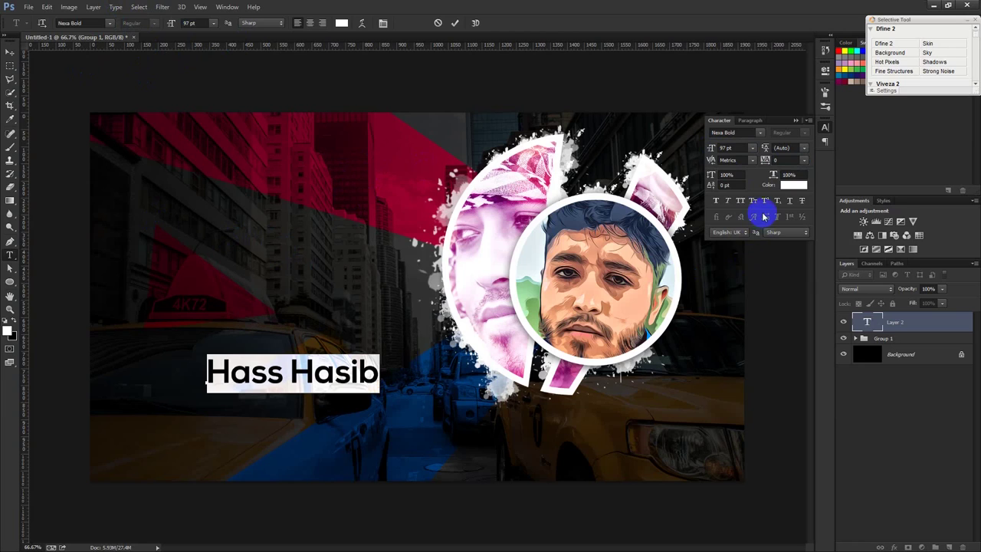
Set the name in Nexa Light, commit it, and drag a copy of it downward
{"action": "left_click", "coordinate": [106, 23]}
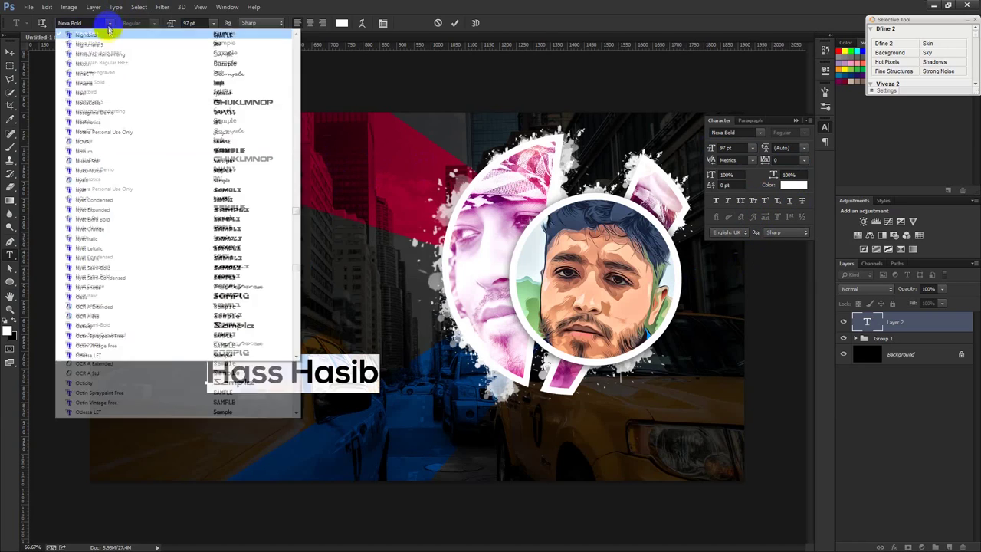
{"action": "left_click", "coordinate": [104, 43]}
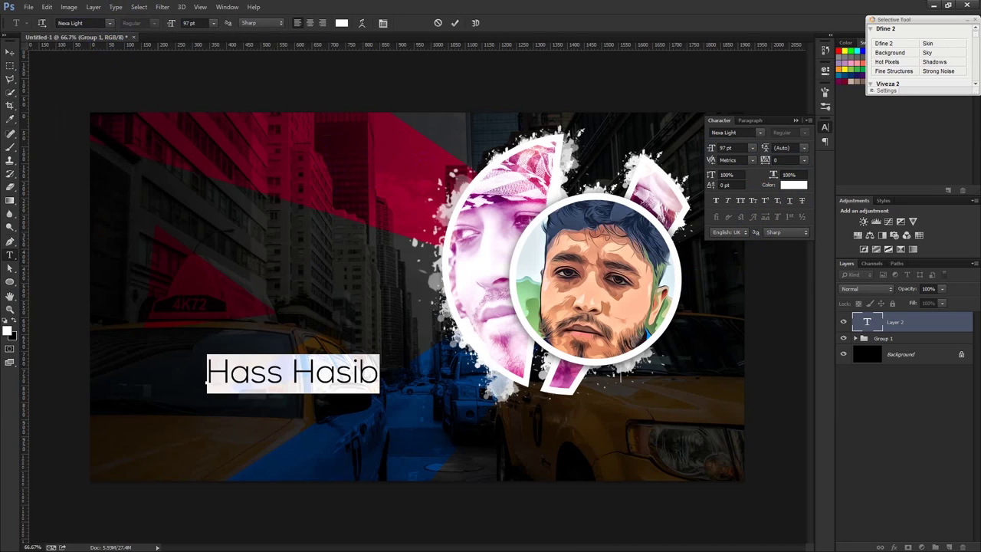
{"action": "left_click", "coordinate": [454, 23]}
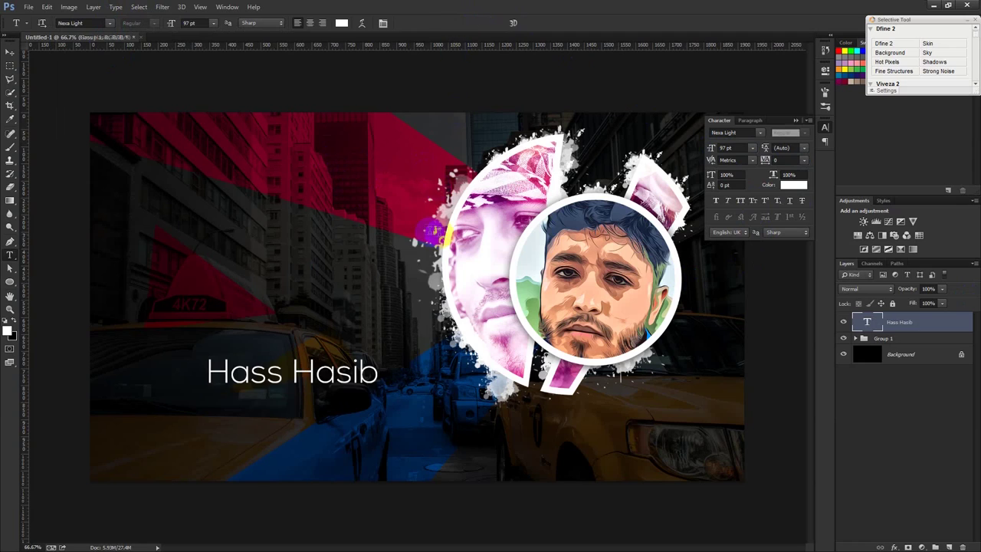
{"action": "left_click", "coordinate": [9, 52]}
{"action": "left_click_drag", "start_coordinate": [252, 258], "coordinate": [274, 287]}
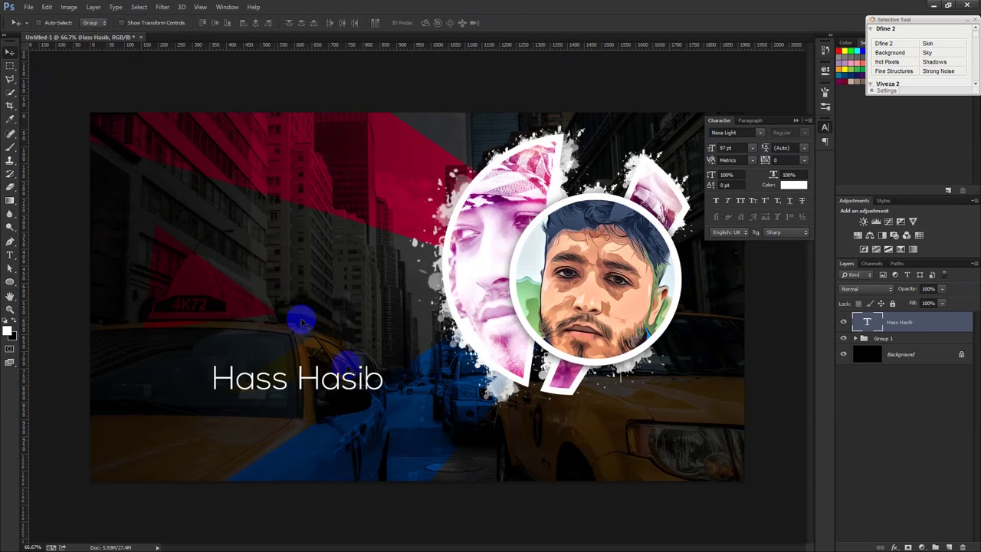
Place the copied text below the name and retype it as 'Graphic Designer' in Nexa Bold
{"action": "left_click_drag", "start_coordinate": [300, 320], "coordinate": [387, 434]}
{"action": "double_click", "coordinate": [866, 322]}
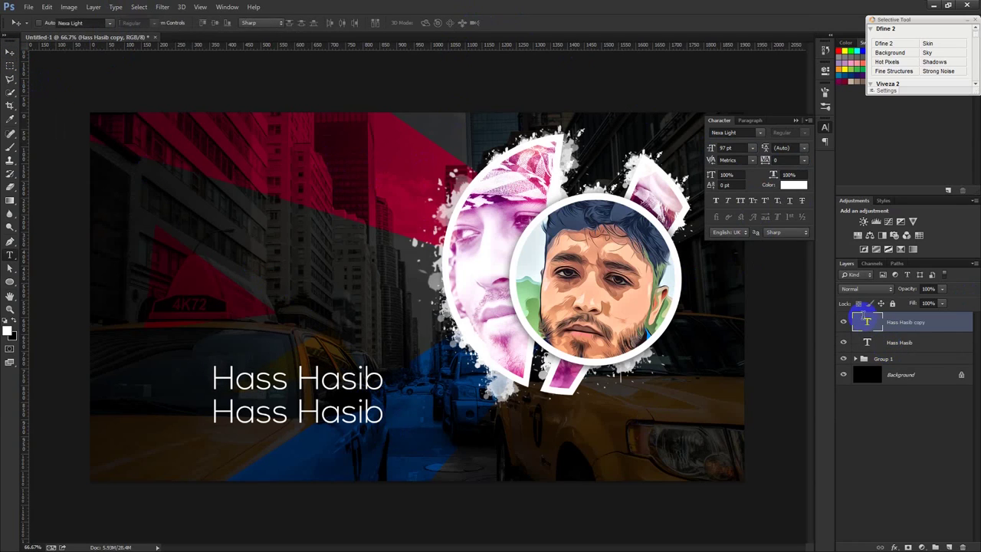
{"action": "type", "text": "Graphic"}
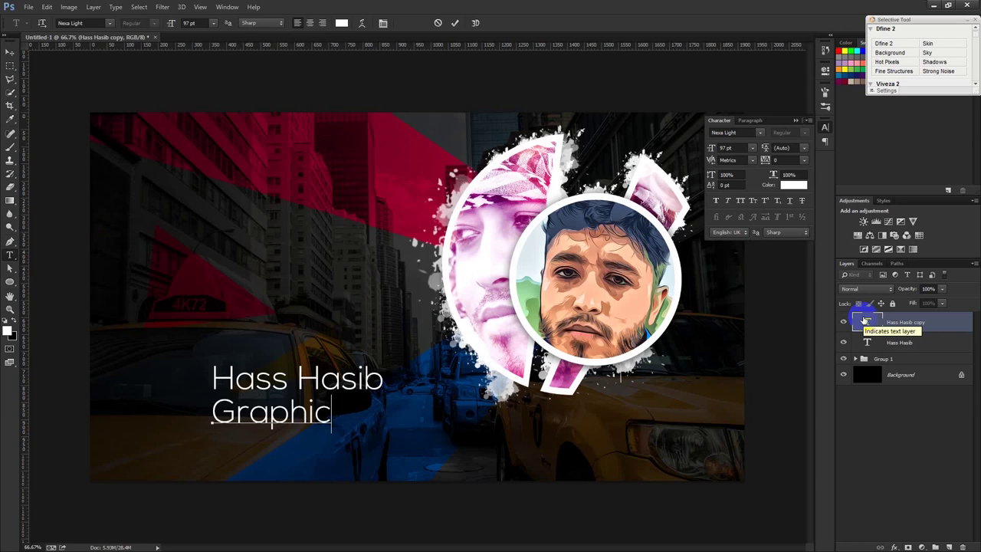
{"action": "type", "text": " Designer"}
{"action": "key", "text": "ctrl+a"}
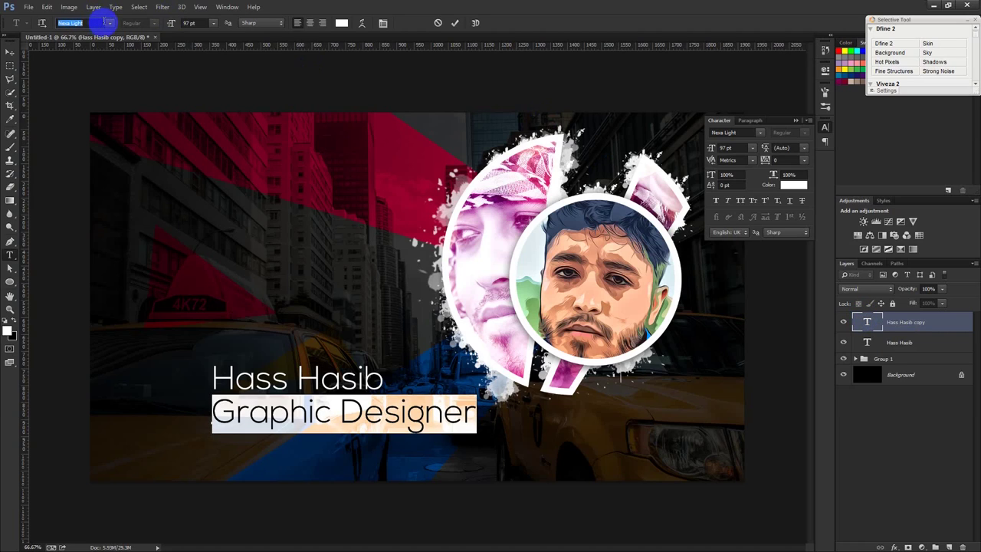
{"action": "key", "text": "Up"}
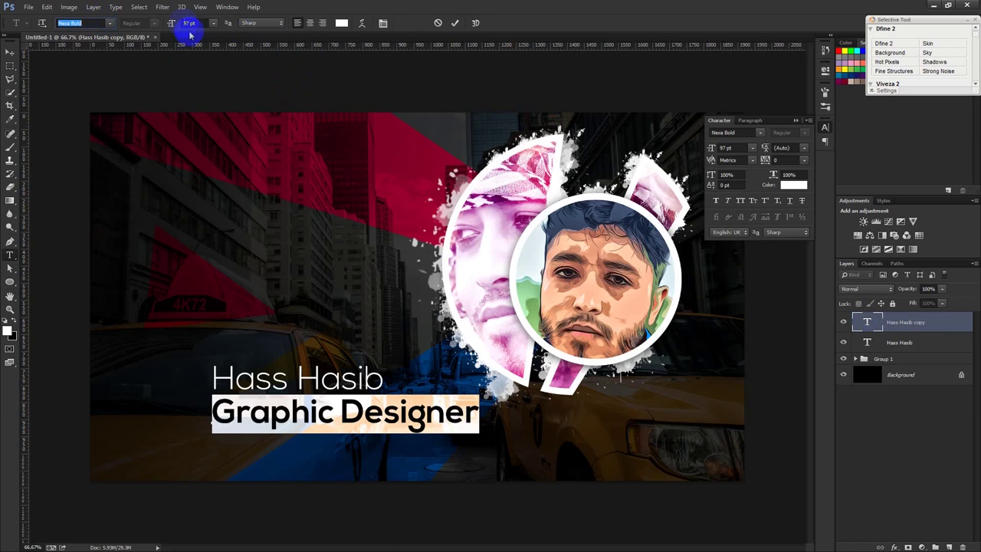
Shrink Graphic Designer to 42 pt, commit it, and move it up closer to the name
{"action": "left_click_drag", "start_coordinate": [173, 23], "coordinate": [143, 43]}
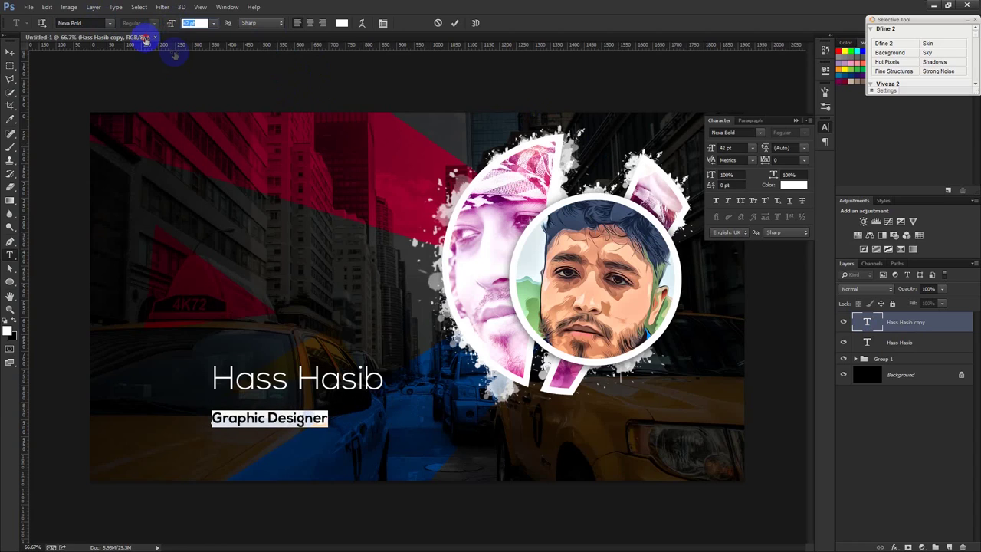
{"action": "left_click", "coordinate": [457, 24]}
{"action": "key", "text": "v"}
{"action": "left_click_drag", "start_coordinate": [319, 309], "coordinate": [318, 297]}
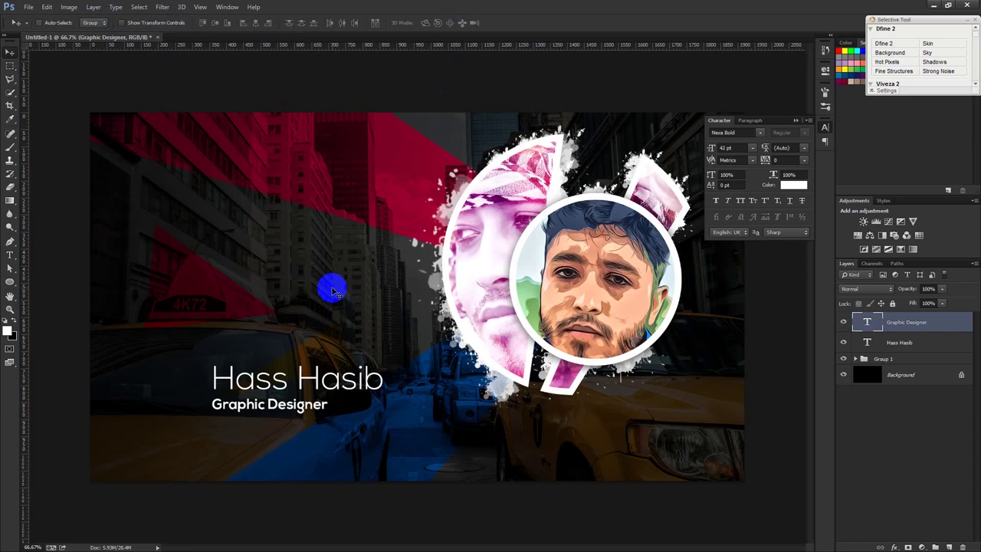
{"action": "right_click", "coordinate": [13, 285]}
Draw a thin white horizontal rectangle bar beneath the Graphic Designer title
{"action": "left_click", "coordinate": [43, 317]}
{"action": "right_click", "coordinate": [15, 289]}
{"action": "left_click", "coordinate": [43, 278]}
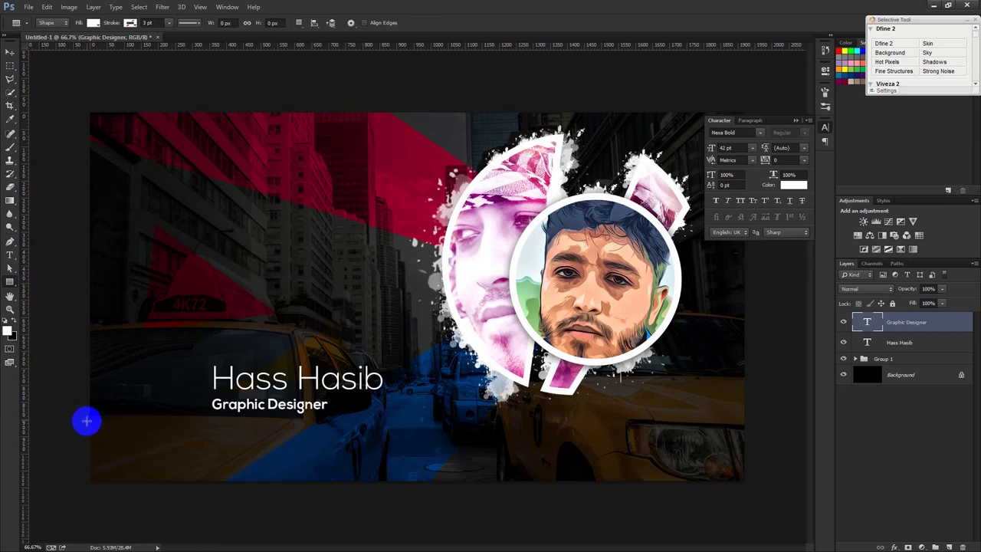
{"action": "left_click_drag", "start_coordinate": [87, 420], "coordinate": [379, 420]}
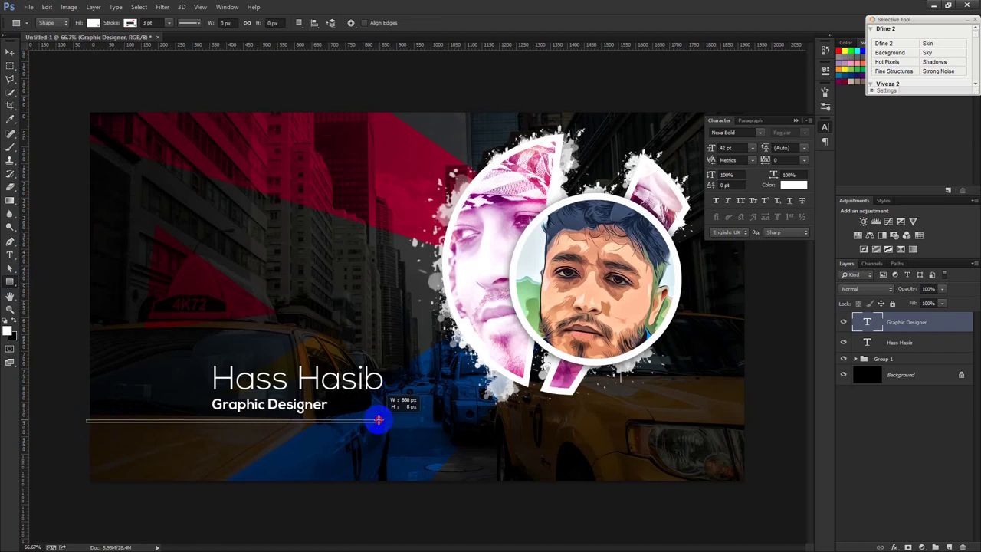
{"action": "left_click_drag", "start_coordinate": [378, 420], "coordinate": [379, 422]}
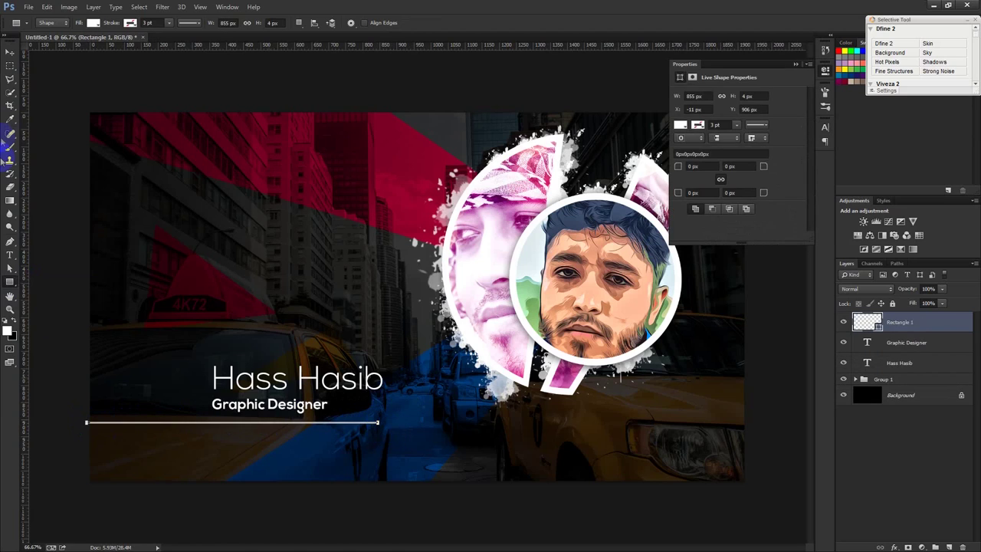
Shift the name, title and bar together to the right
{"action": "left_click", "coordinate": [10, 52]}
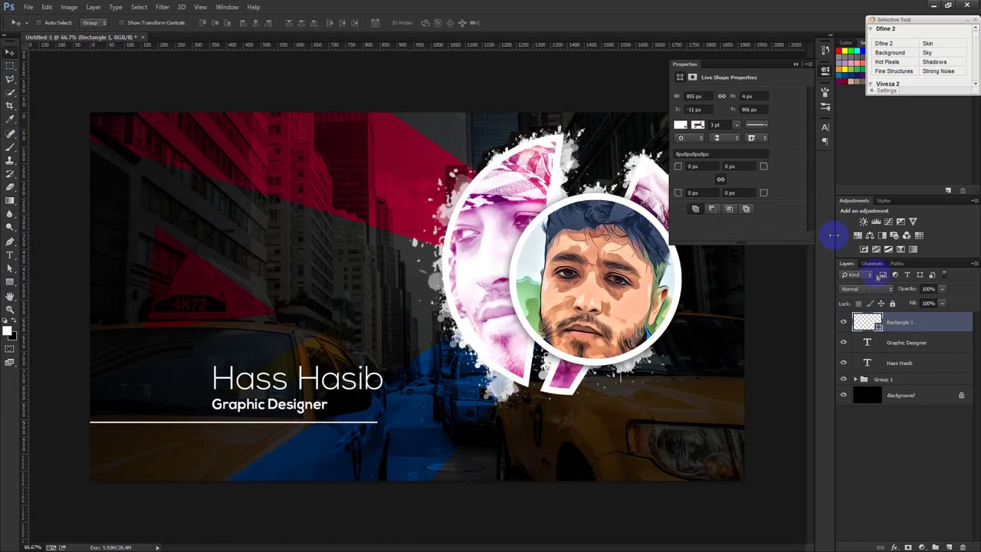
{"action": "left_click", "coordinate": [903, 360], "text": "shift"}
{"action": "left_click_drag", "start_coordinate": [457, 322], "coordinate": [521, 323]}
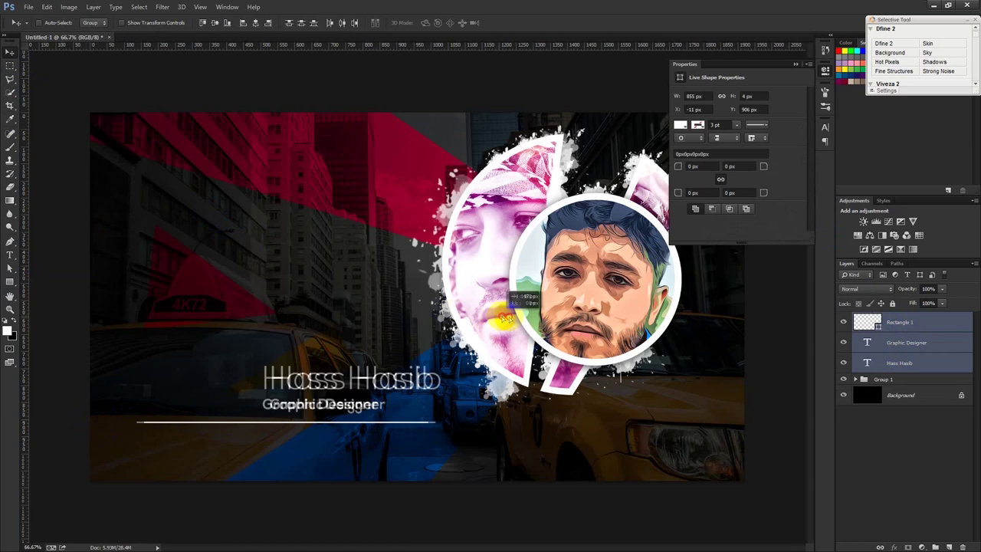
Free-transform the Rectangle 1 line so it stretches to the canvas's left edge
{"action": "left_click", "coordinate": [912, 326]}
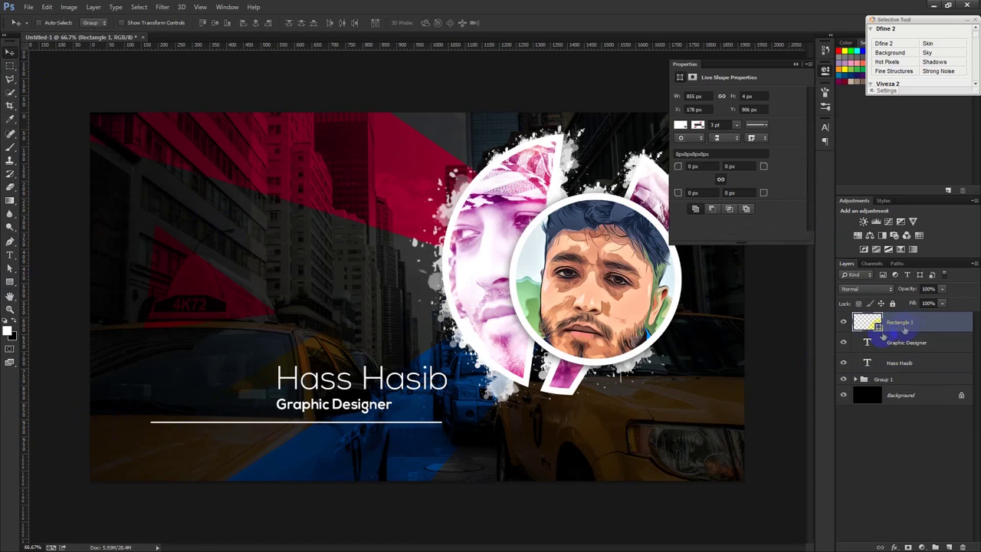
{"action": "key", "text": "ctrl+t"}
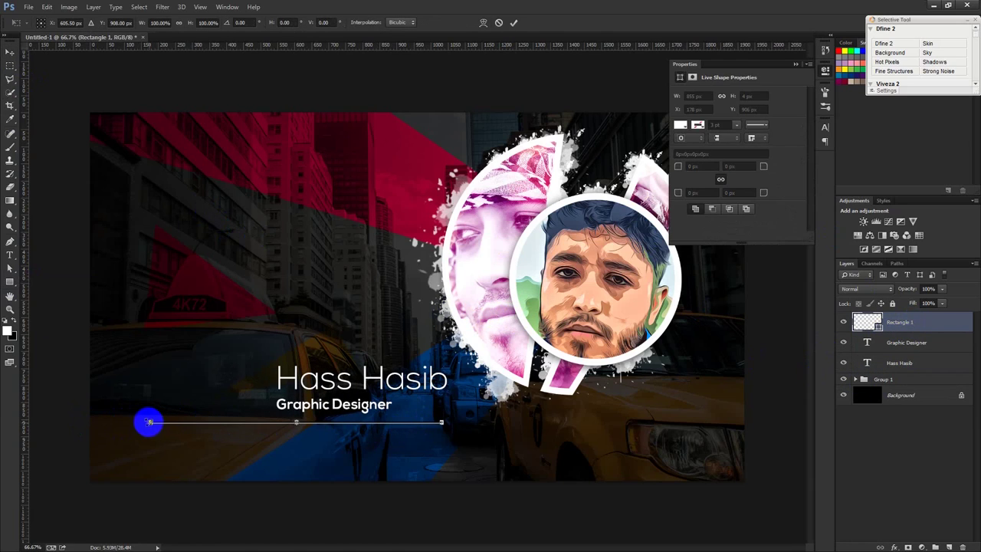
{"action": "left_click_drag", "start_coordinate": [150, 422], "coordinate": [83, 430]}
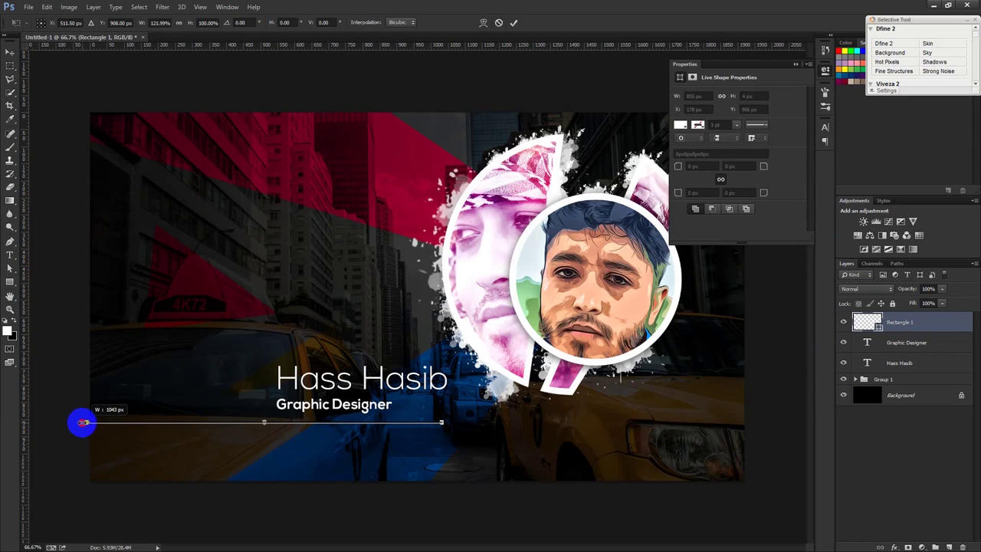
{"action": "key", "text": "Return"}
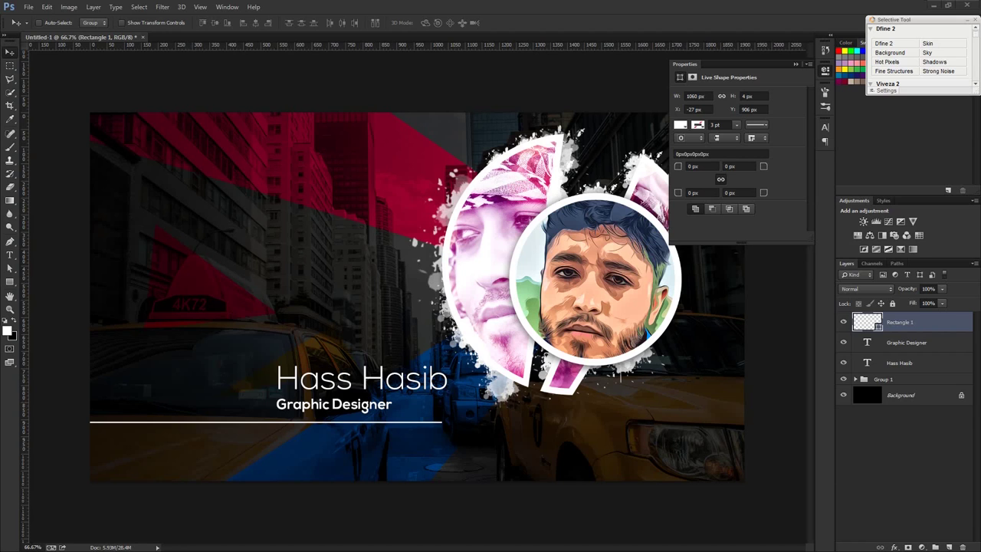
{"action": "key", "text": "alt+Tab"}
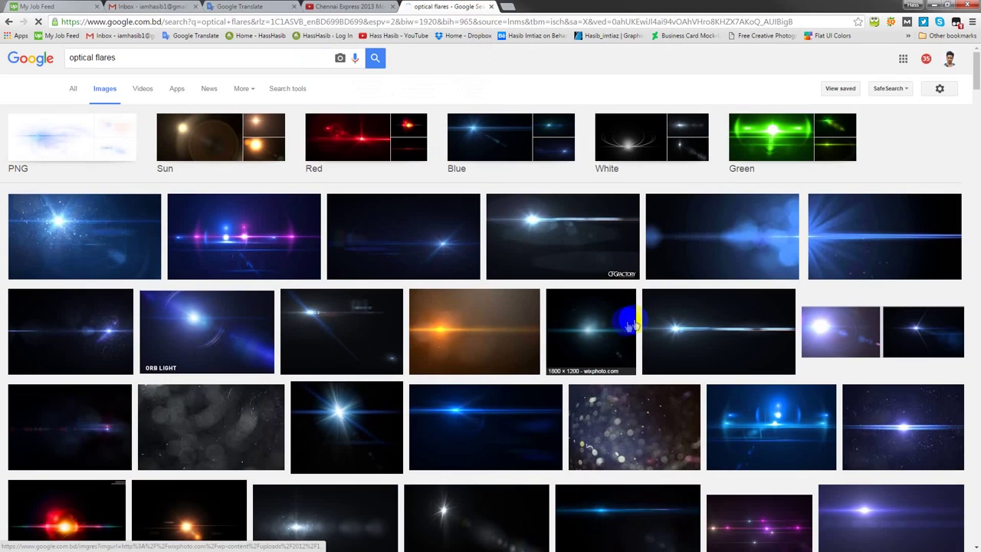
Browse the optical flare image results, previewing a blue horizontal flare
{"action": "scroll", "coordinate": [585, 433], "scroll_direction": "down", "scroll_amount": 2}
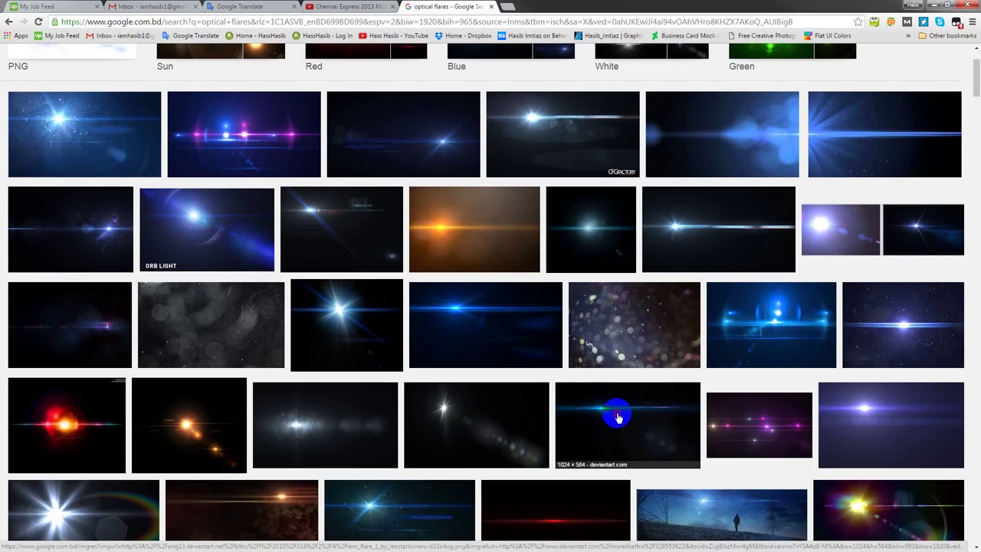
{"action": "left_click", "coordinate": [619, 418]}
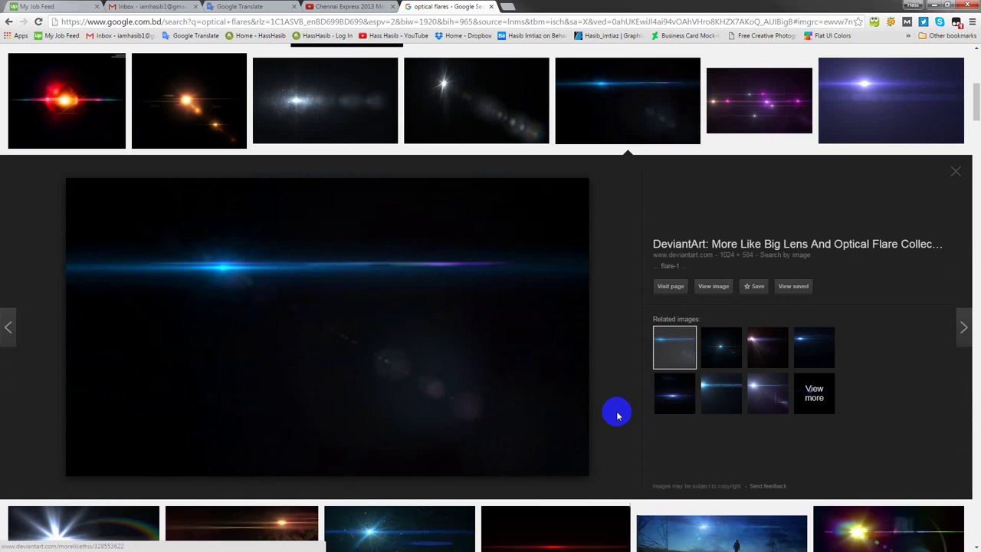
{"action": "scroll", "coordinate": [617, 414], "scroll_direction": "down", "scroll_amount": 3}
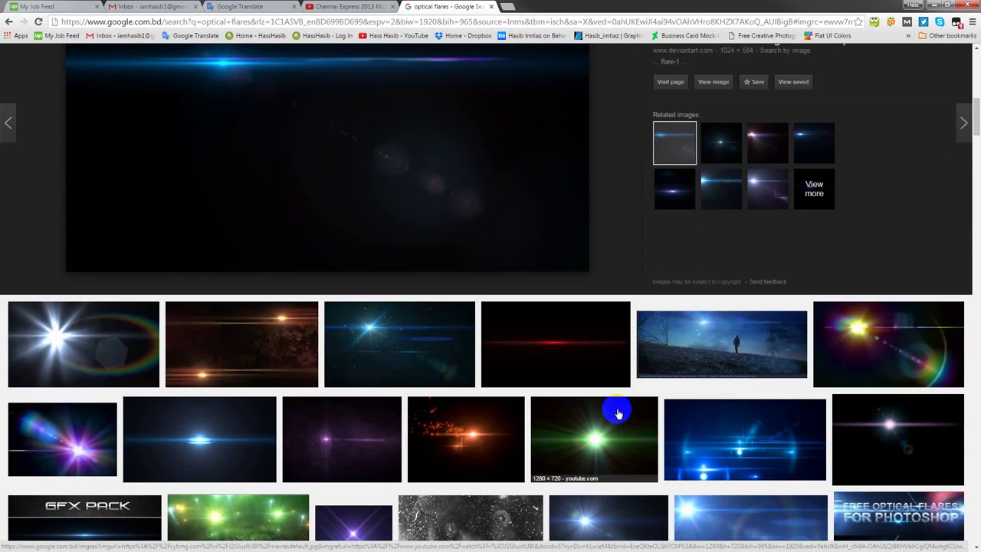
{"action": "scroll", "coordinate": [617, 414], "scroll_direction": "down", "scroll_amount": 3}
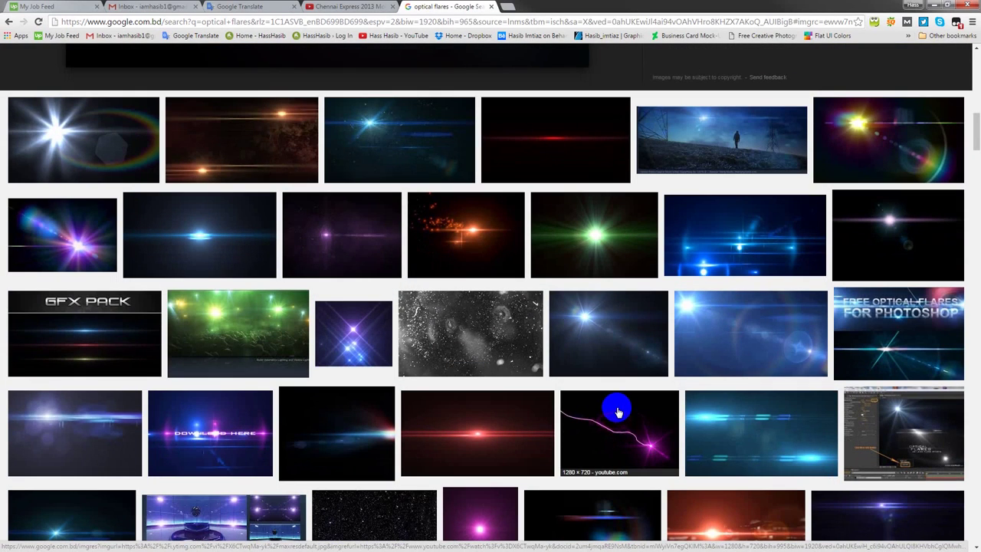
{"action": "scroll", "coordinate": [435, 269], "scroll_direction": "down", "scroll_amount": 2}
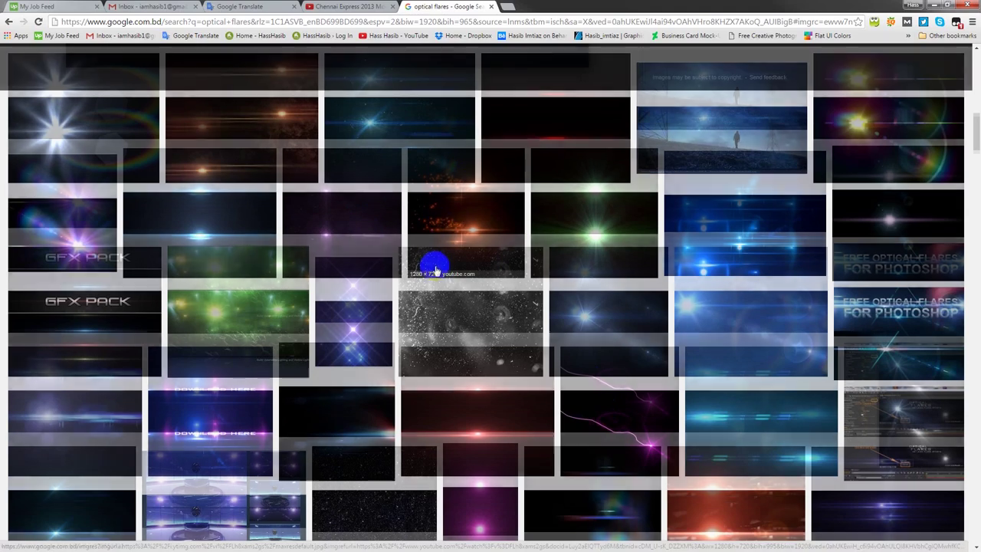
{"action": "scroll", "coordinate": [434, 270], "scroll_direction": "down", "scroll_amount": 3}
{"action": "scroll", "coordinate": [435, 270], "scroll_direction": "down", "scroll_amount": 2}
{"action": "scroll", "coordinate": [434, 271], "scroll_direction": "down", "scroll_amount": 1}
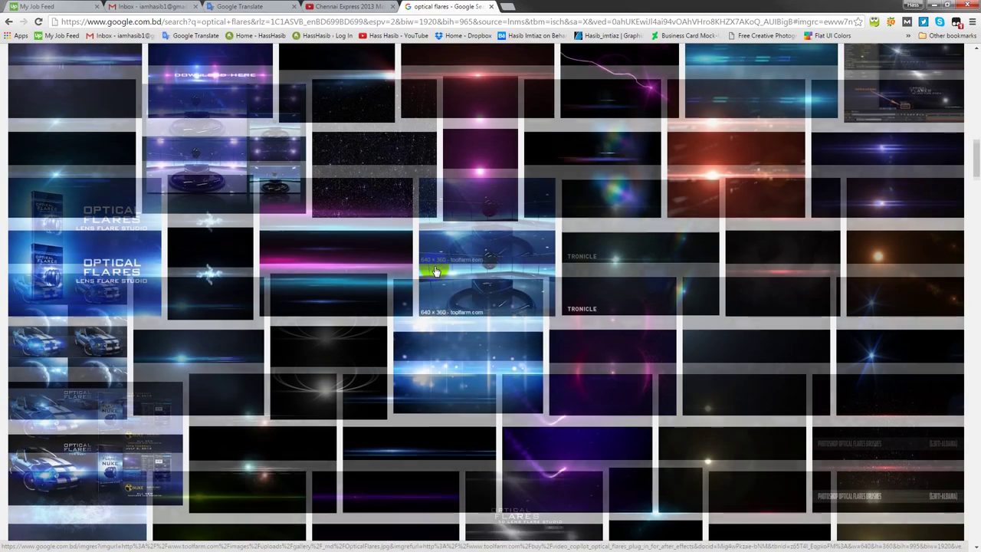
{"action": "scroll", "coordinate": [435, 272], "scroll_direction": "down", "scroll_amount": 3}
{"action": "scroll", "coordinate": [434, 271], "scroll_direction": "down", "scroll_amount": 2}
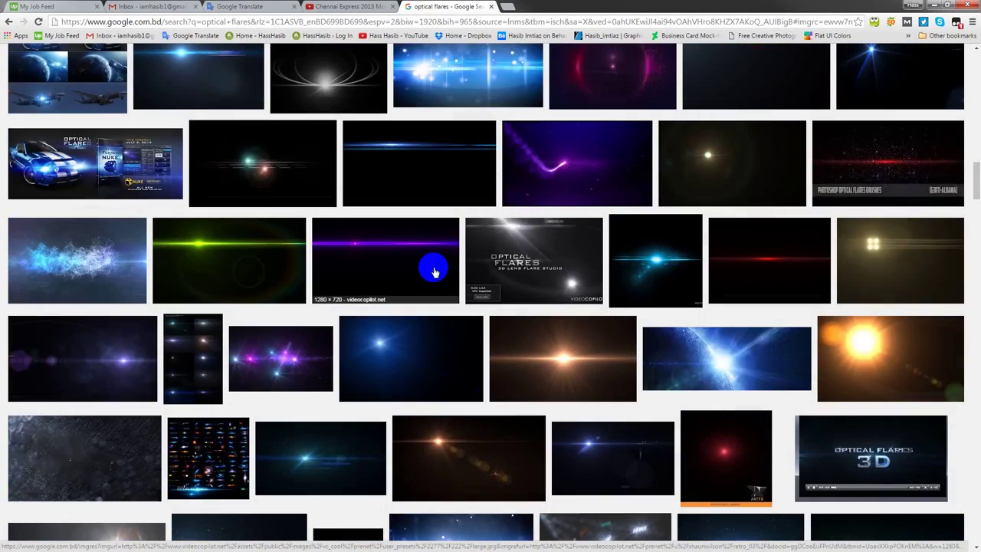
{"action": "scroll", "coordinate": [435, 272], "scroll_direction": "down", "scroll_amount": 4}
{"action": "scroll", "coordinate": [433, 270], "scroll_direction": "down", "scroll_amount": 3}
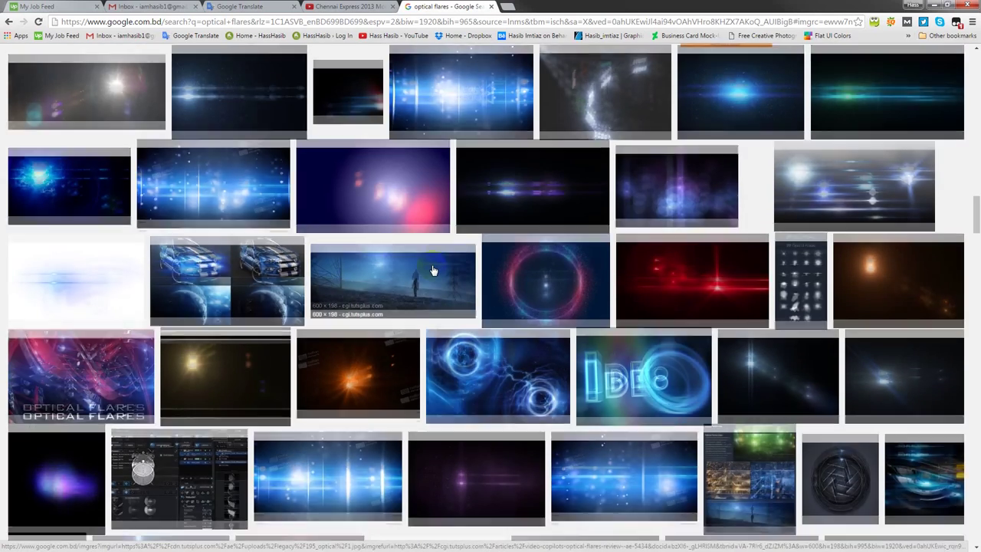
{"action": "scroll", "coordinate": [433, 270], "scroll_direction": "down", "scroll_amount": 3}
{"action": "scroll", "coordinate": [432, 268], "scroll_direction": "down", "scroll_amount": 2}
{"action": "scroll", "coordinate": [431, 270], "scroll_direction": "down", "scroll_amount": 2}
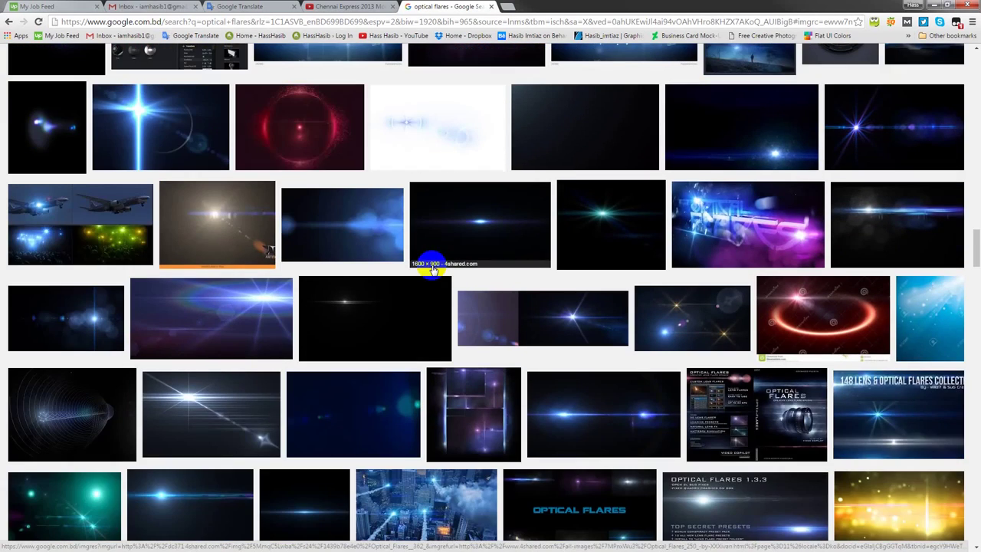
Open the blue flare on black full size in a new tab and copy the image
{"action": "left_click", "coordinate": [467, 221]}
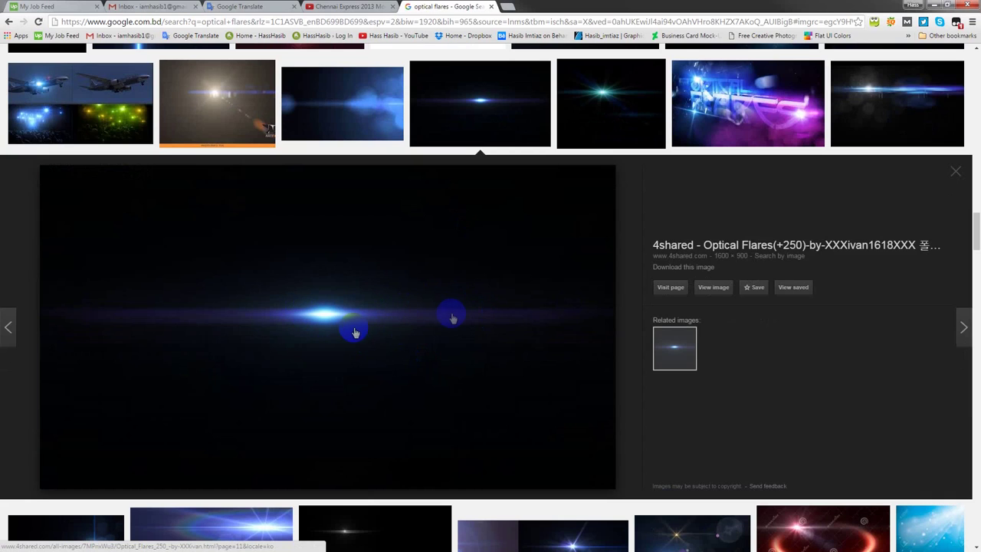
{"action": "middle_click", "coordinate": [713, 287]}
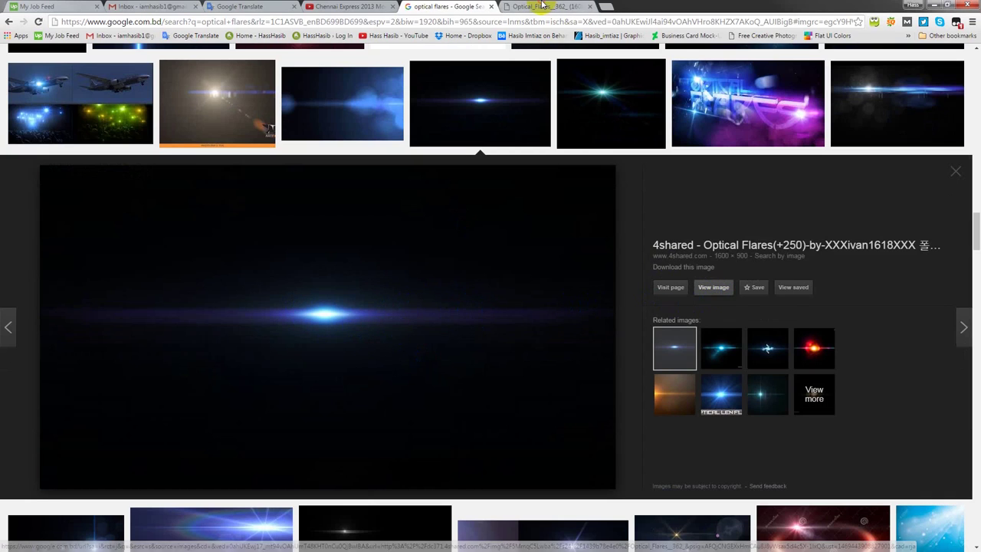
{"action": "left_click", "coordinate": [542, 6]}
{"action": "right_click", "coordinate": [422, 235]}
{"action": "left_click", "coordinate": [449, 268]}
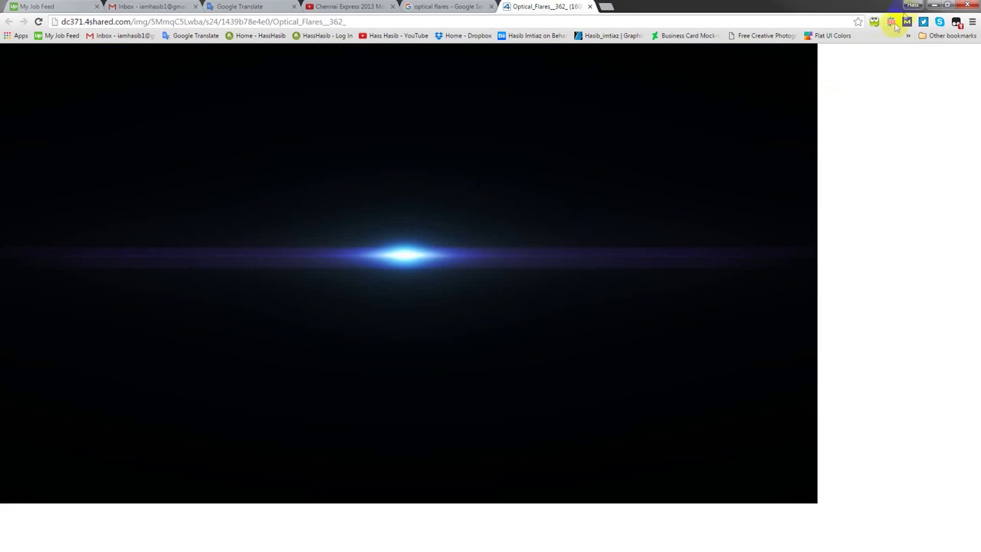
{"action": "left_click", "coordinate": [934, 6]}
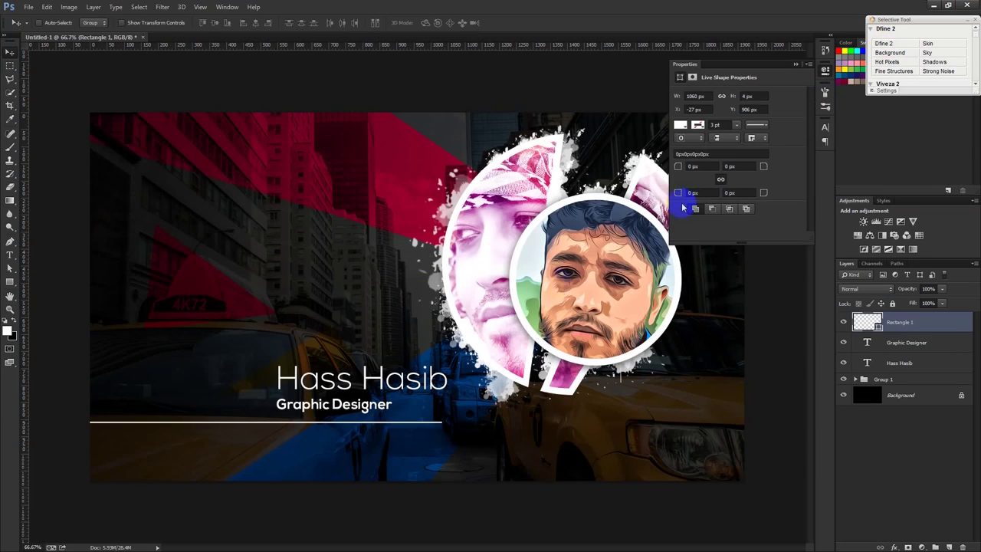
Paste the flare as a new Screen-blended layer and move it onto the title line
{"action": "left_click", "coordinate": [798, 66]}
{"action": "key", "text": "ctrl+v"}
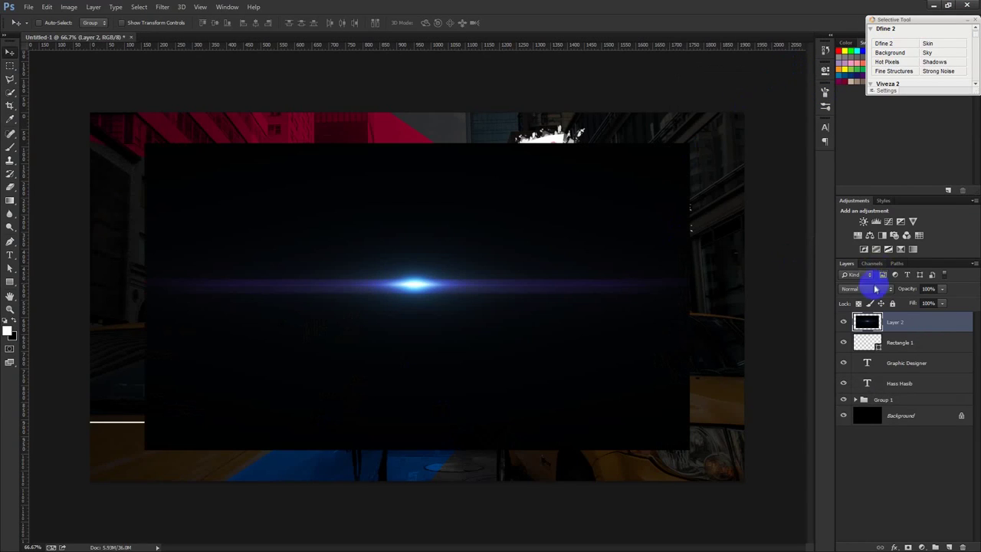
{"action": "left_click", "coordinate": [867, 288]}
{"action": "left_click", "coordinate": [846, 108]}
{"action": "mouse_move", "coordinate": [492, 255]}
{"action": "left_mouse_down"}
{"action": "mouse_move", "coordinate": [574, 263]}
{"action": "mouse_move", "coordinate": [635, 201]}
{"action": "mouse_move", "coordinate": [435, 429]}
{"action": "left_mouse_up"}
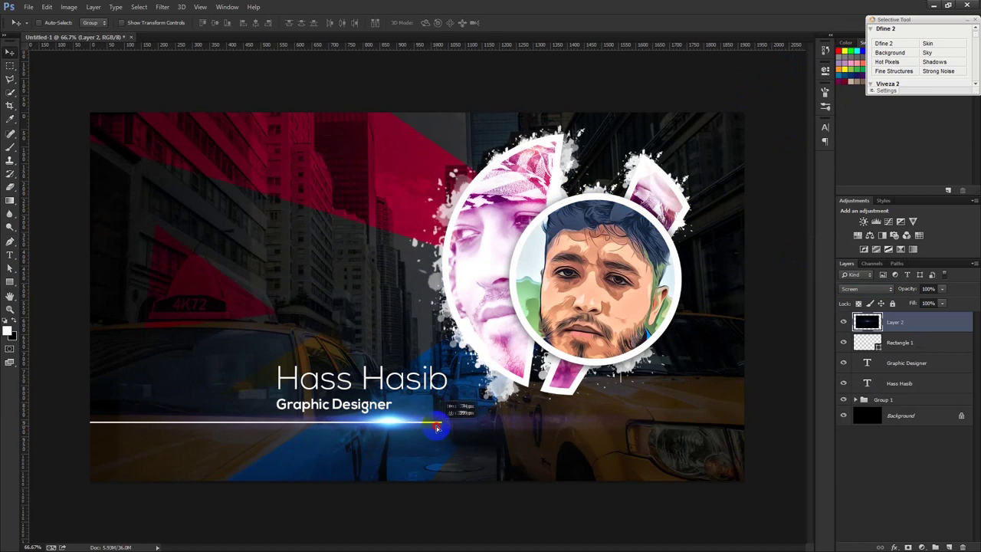
Darken the flare with Levels, setting the black input to 23
{"action": "left_click", "coordinate": [69, 7]}
{"action": "left_click", "coordinate": [201, 44]}
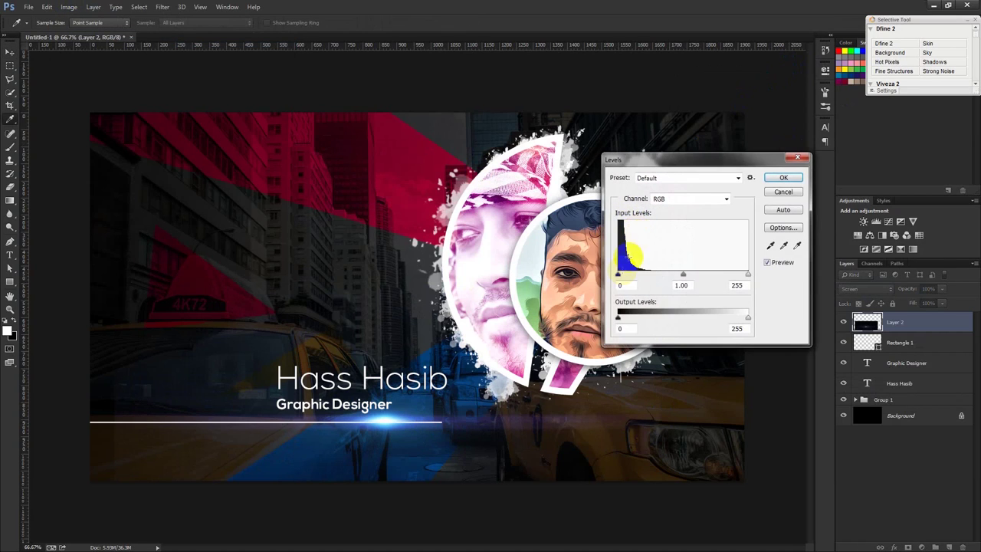
{"action": "left_click_drag", "start_coordinate": [620, 276], "coordinate": [629, 276]}
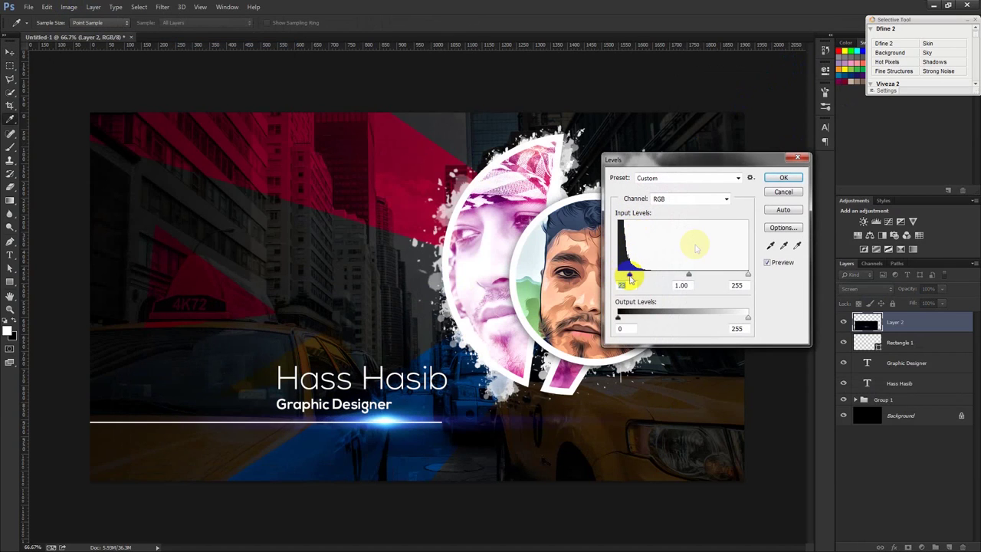
{"action": "left_click", "coordinate": [774, 183]}
Stretch the flare into a thin canvas-wide streak and drag a streak across the portrait tops
{"action": "key", "text": "ctrl+t"}
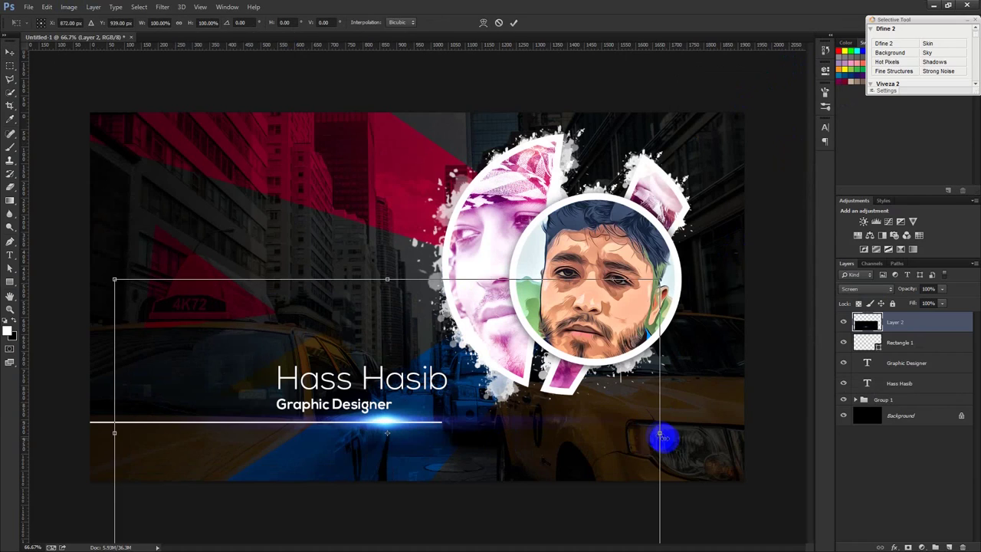
{"action": "left_click_drag", "start_coordinate": [754, 422], "coordinate": [978, 422]}
{"action": "left_click_drag", "start_coordinate": [388, 279], "coordinate": [378, 337]}
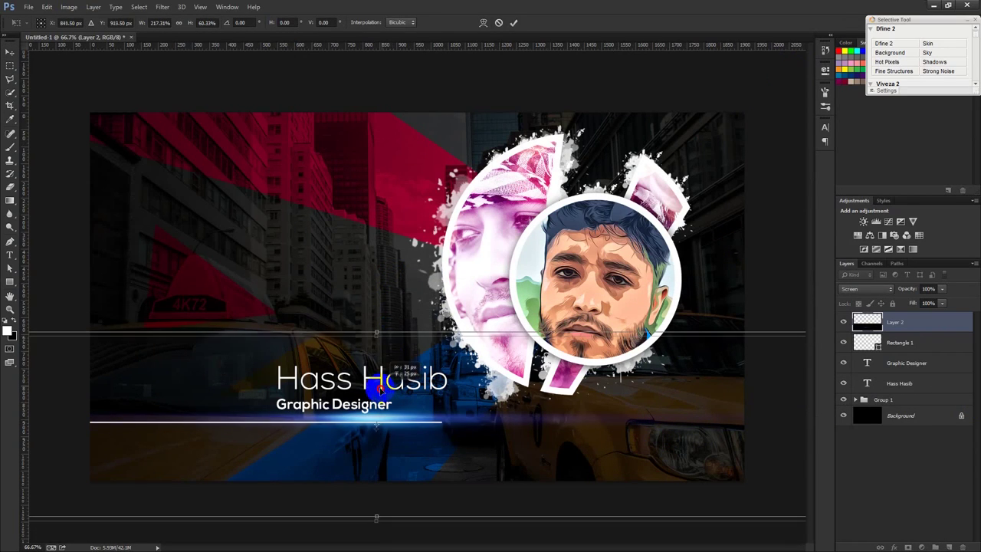
{"action": "key", "text": "Return"}
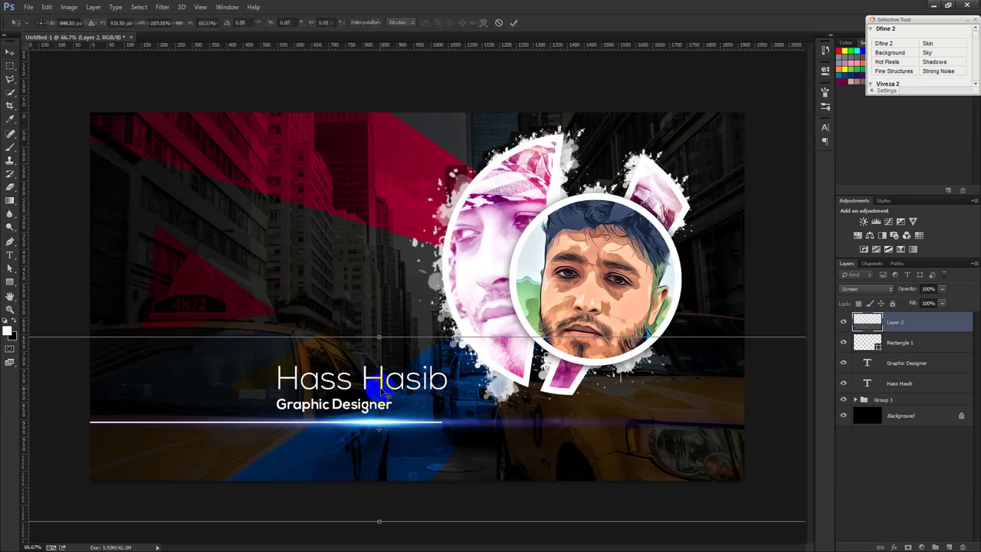
{"action": "left_click_drag", "start_coordinate": [407, 433], "coordinate": [640, 203]}
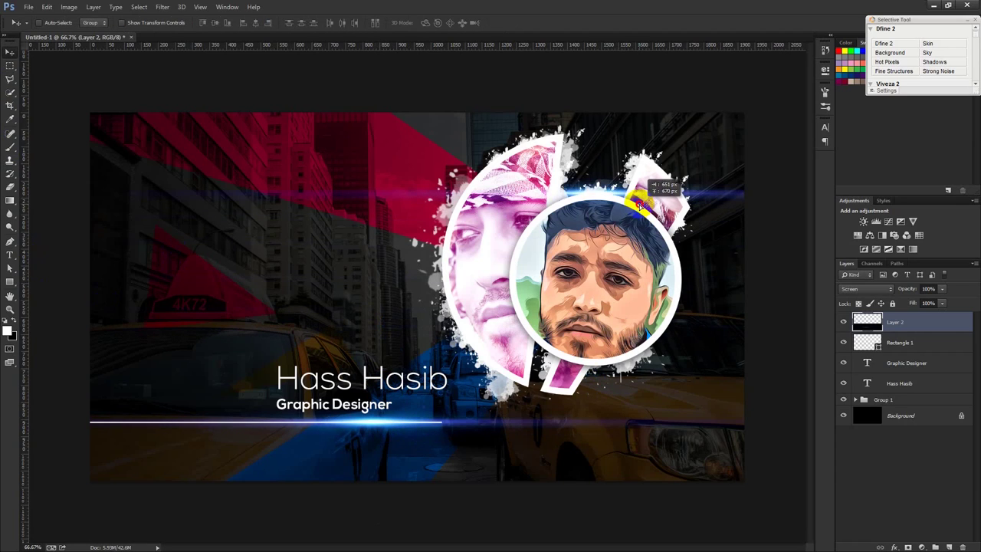
Resize the Layer 2 copy flare into a wide streak over the portrait ring, then fit the collage with Ctrl+0
{"action": "key", "text": "ctrl+t"}
{"action": "left_click_drag", "start_coordinate": [589, 113], "coordinate": [610, 46]}
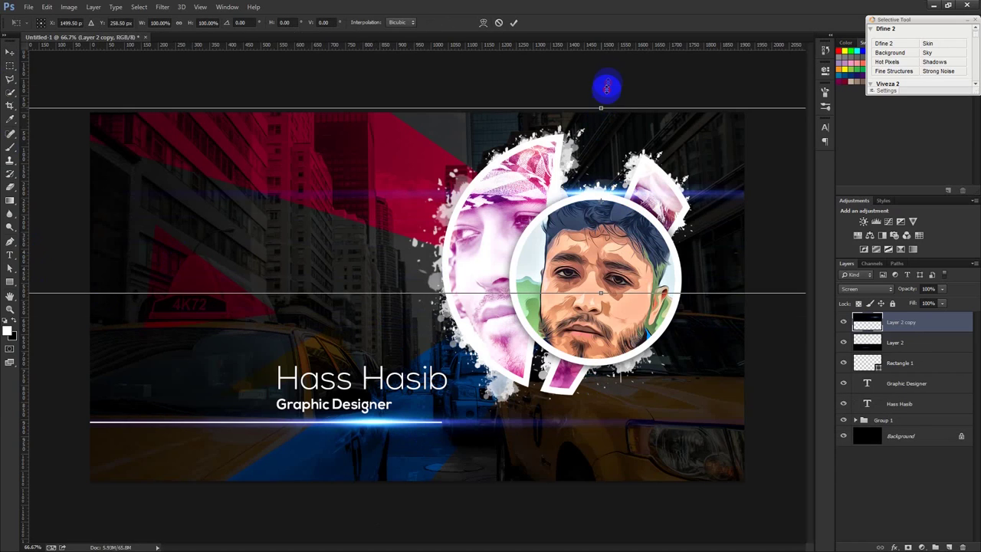
{"action": "key", "text": "ctrl+minus"}
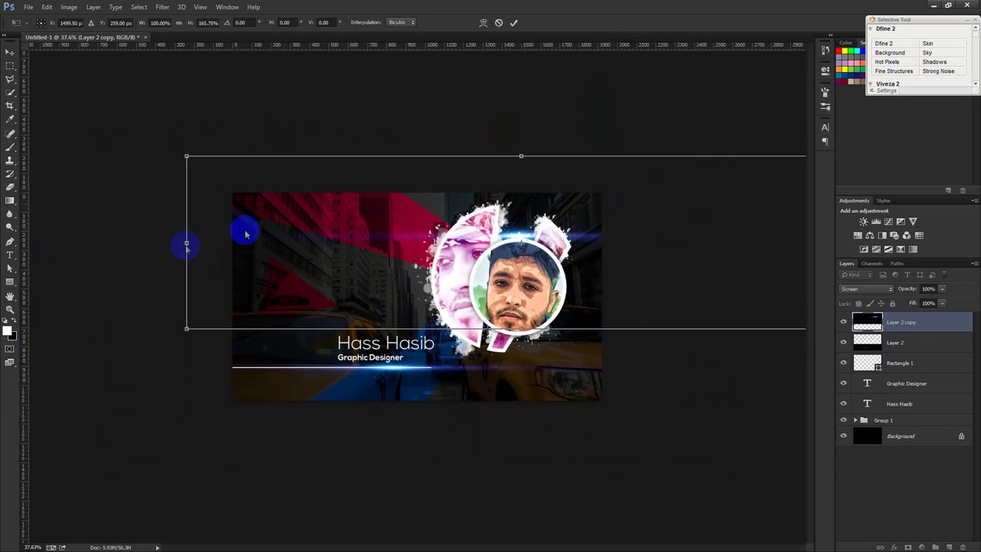
{"action": "left_click_drag", "start_coordinate": [219, 245], "coordinate": [350, 246]}
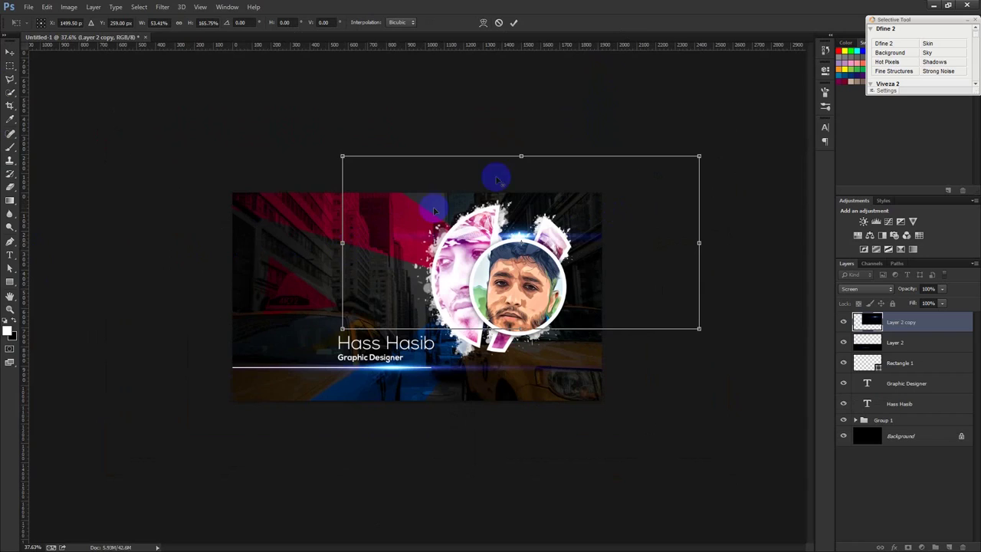
{"action": "key", "text": "ctrl+plus"}
{"action": "key", "text": "ctrl+plus"}
{"action": "left_click_drag", "start_coordinate": [648, 182], "coordinate": [650, 191]}
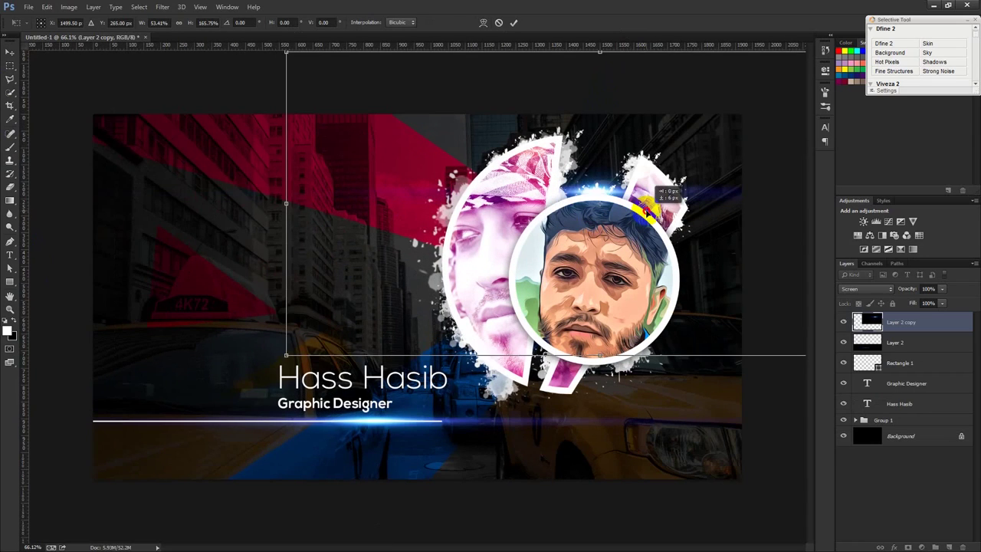
{"action": "left_click_drag", "start_coordinate": [286, 208], "coordinate": [116, 207]}
{"action": "left_click", "coordinate": [514, 22]}
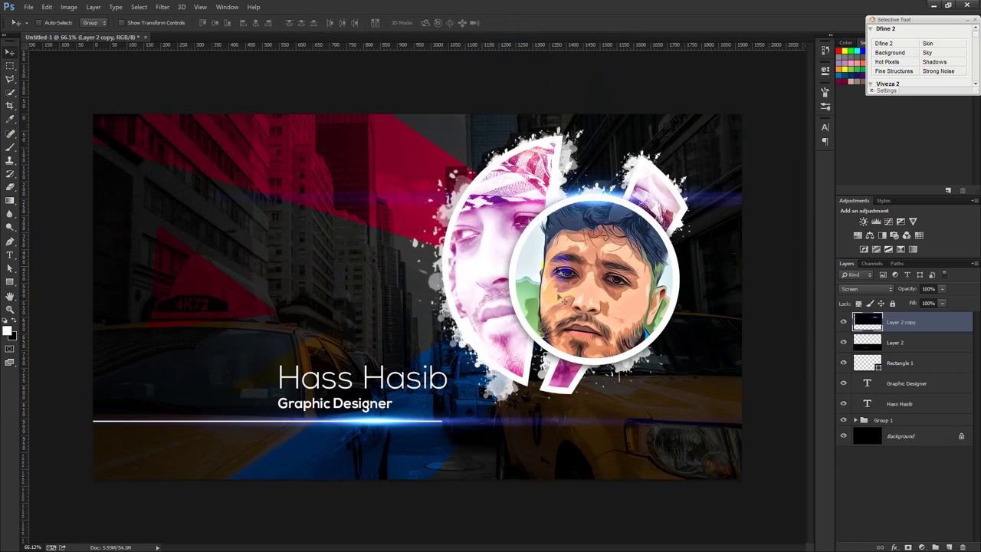
{"action": "key", "text": "ctrl+minus"}
{"action": "key", "text": "ctrl+0"}
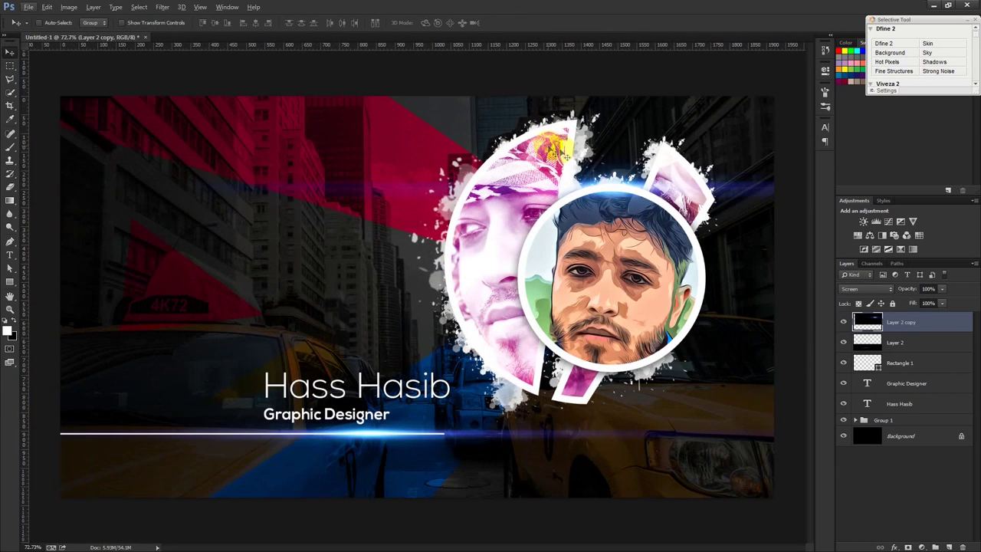
{"action": "mouse_move", "coordinate": [841, 322]}
{"action": "left_mouse_down"}
{"action": "mouse_move", "coordinate": [628, 412]}
{"action": "mouse_move", "coordinate": [624, 402]}
{"action": "mouse_move", "coordinate": [741, 355]}
{"action": "left_mouse_up"}
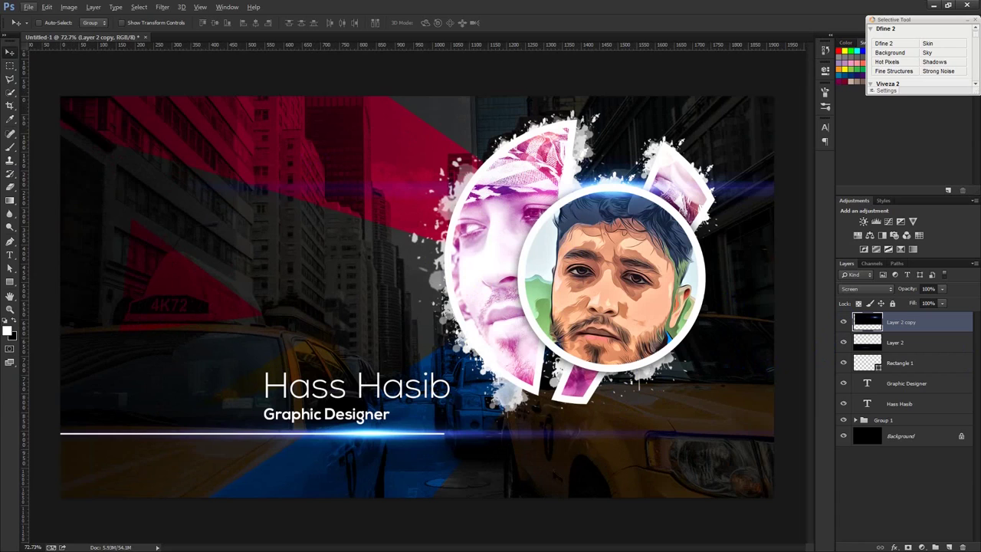
{"action": "left_click", "coordinate": [532, 184]}
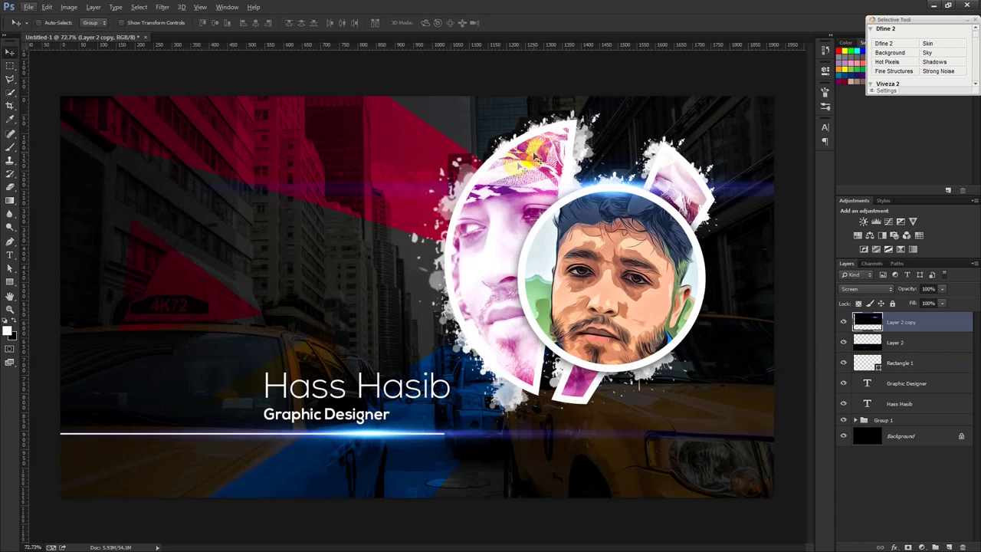
{"action": "left_click", "coordinate": [547, 240]}
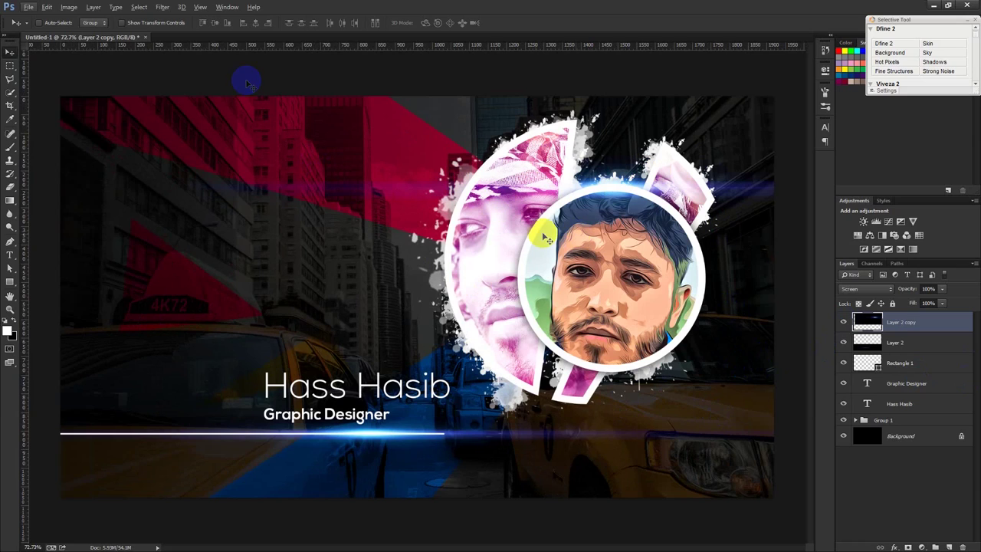
{"action": "left_click", "coordinate": [477, 194]}
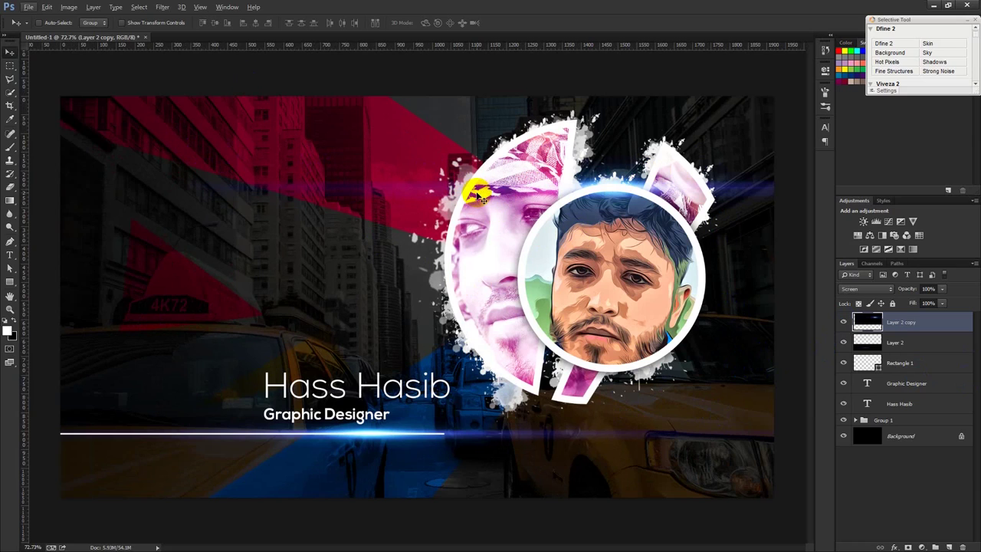
{"action": "left_click", "coordinate": [502, 239]}
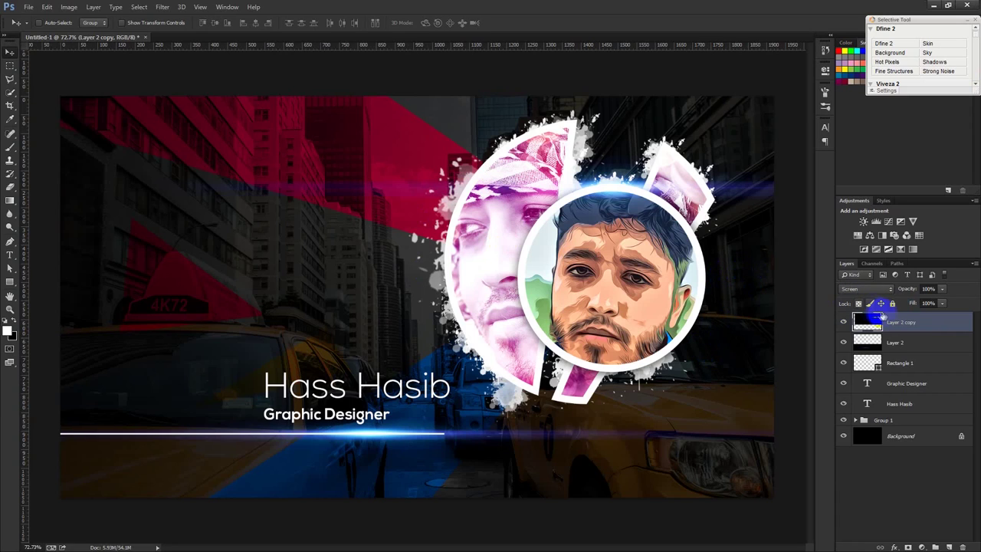
{"action": "key", "text": "ctrl+shift+alt+e"}
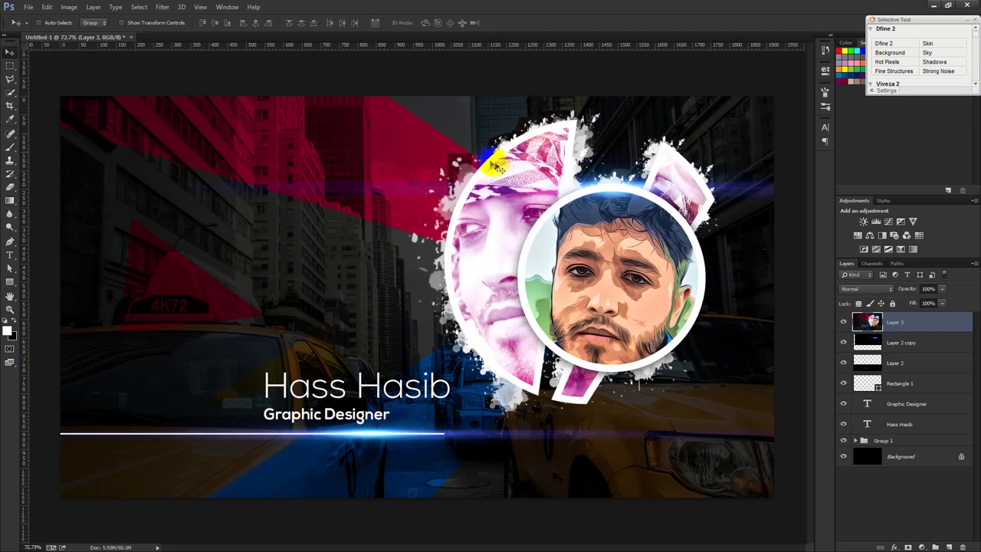
{"action": "left_click", "coordinate": [163, 7]}
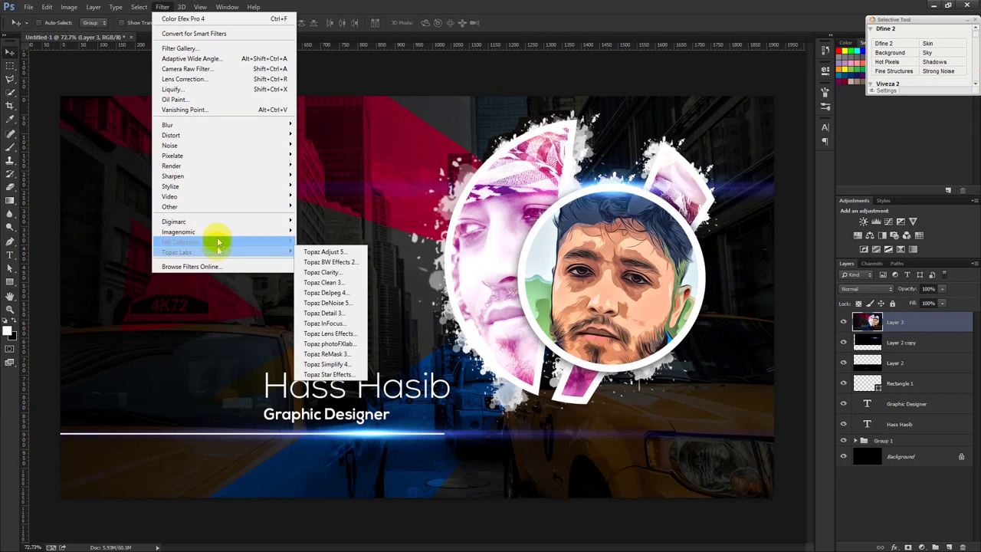
{"action": "mouse_move", "coordinate": [181, 242]}
{"action": "left_click", "coordinate": [318, 313]}
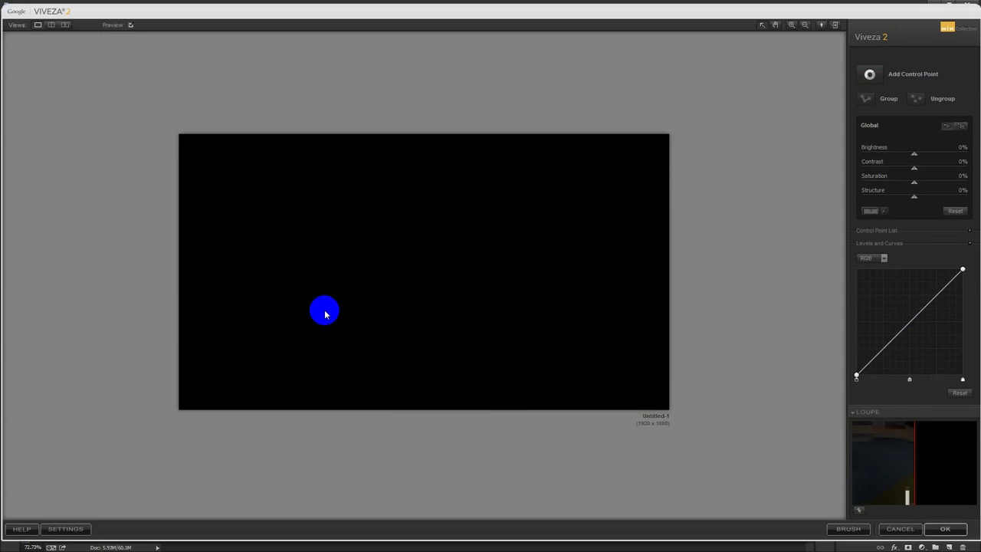
{"action": "left_click_drag", "start_coordinate": [915, 196], "coordinate": [942, 197]}
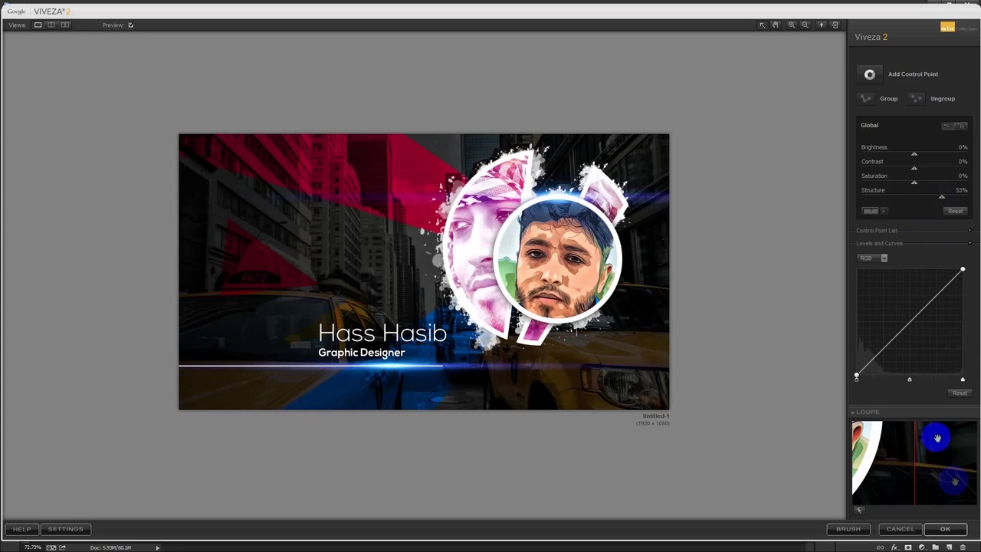
{"action": "left_click", "coordinate": [945, 529]}
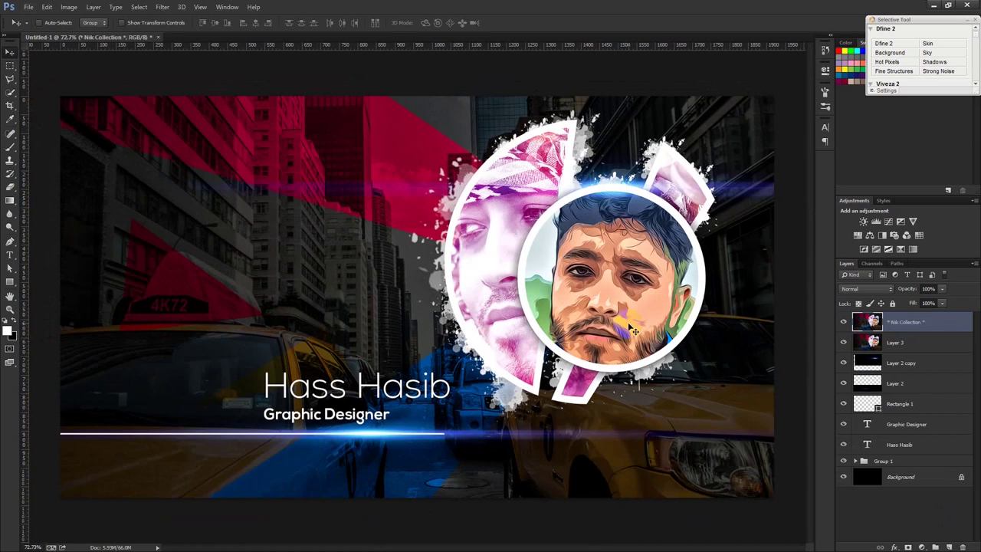
{"action": "left_click", "coordinate": [963, 547]}
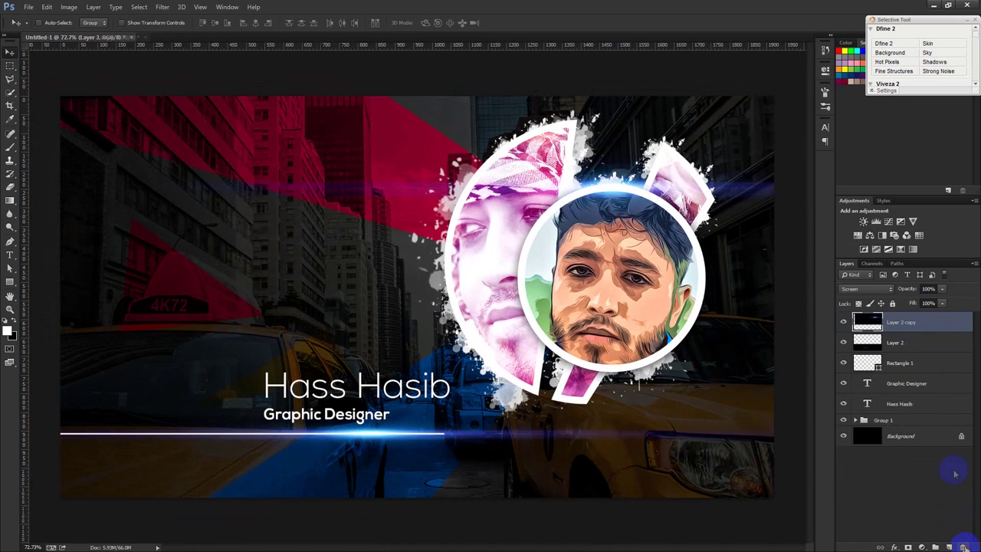
Expand Group 1 and select the taxi street photo layer
{"action": "left_click", "coordinate": [856, 420]}
{"action": "scroll", "coordinate": [882, 434], "scroll_direction": "down", "scroll_amount": 5}
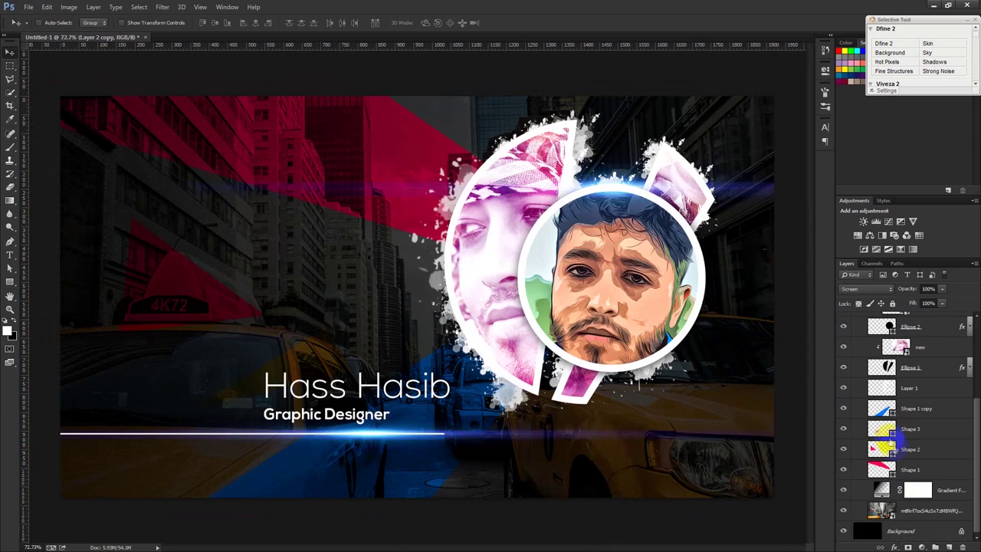
{"action": "left_click", "coordinate": [905, 510]}
Apply a slight Gaussian Blur smart filter to the taxi street photo
{"action": "left_click", "coordinate": [162, 7]}
{"action": "mouse_move", "coordinate": [167, 124]}
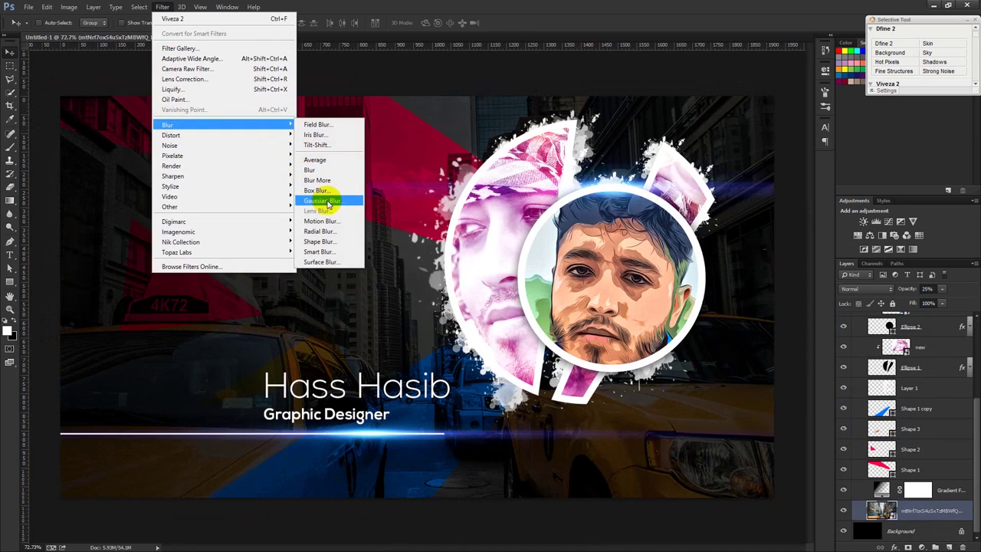
{"action": "left_click", "coordinate": [323, 200]}
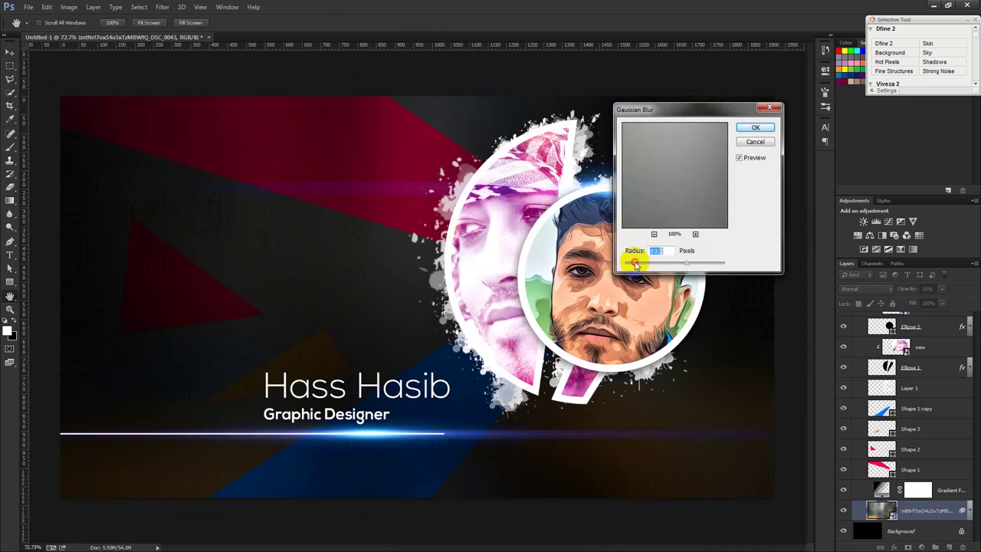
{"action": "left_click_drag", "start_coordinate": [635, 264], "coordinate": [636, 266]}
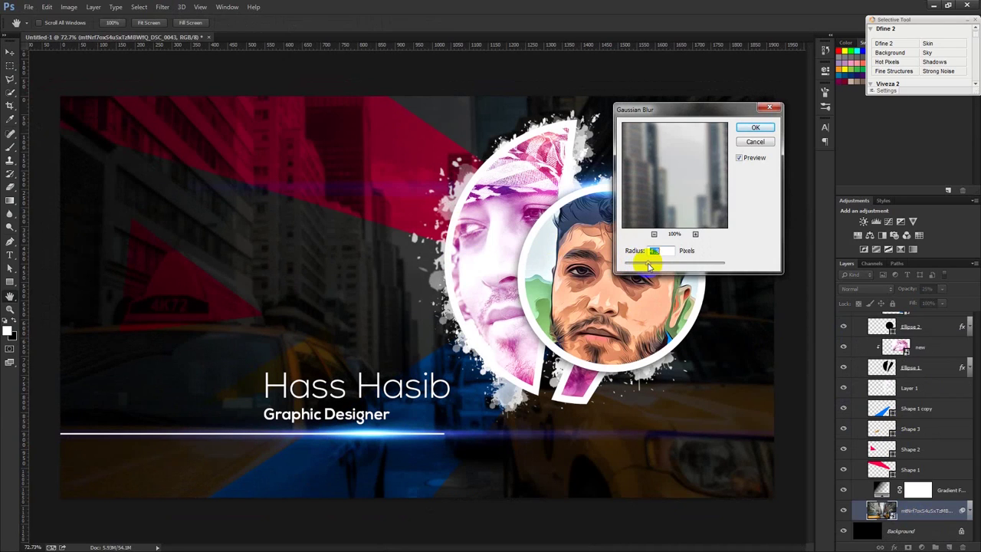
{"action": "left_click", "coordinate": [754, 127]}
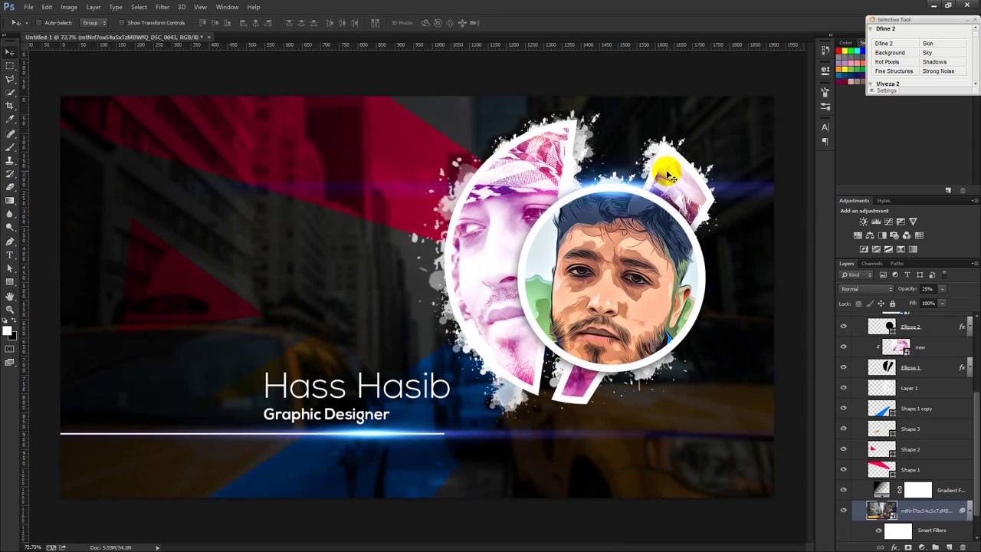
{"action": "left_click", "coordinate": [888, 527]}
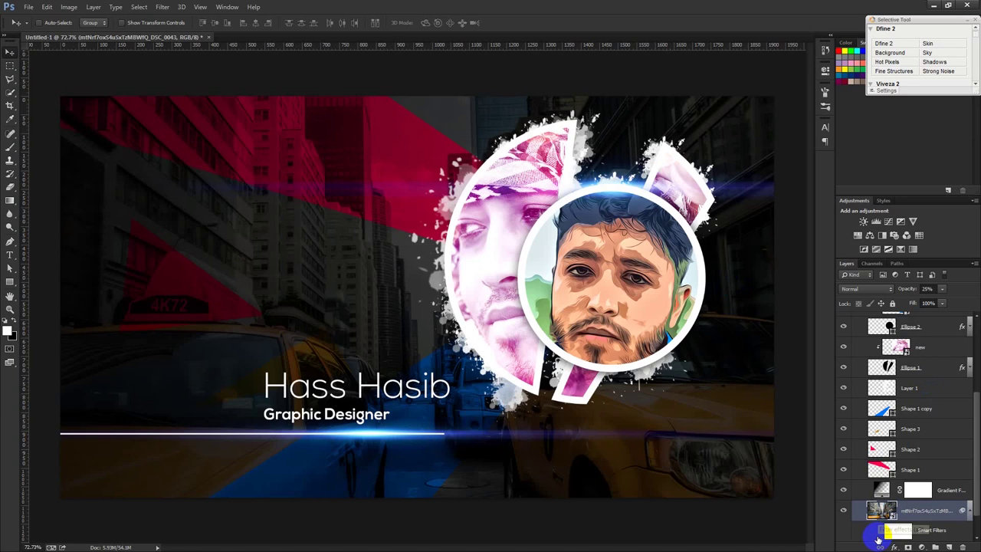
{"action": "left_click", "coordinate": [668, 387]}
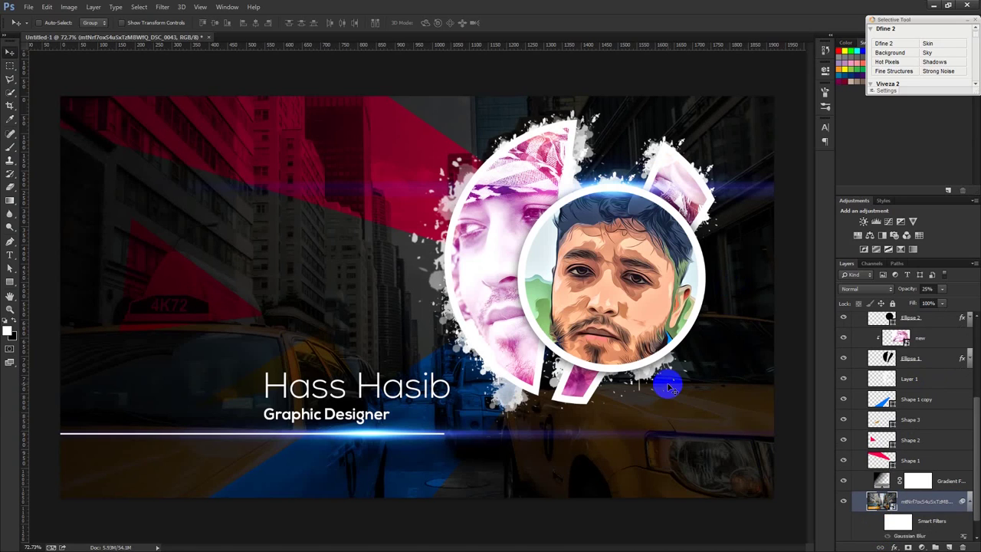
{"action": "key", "text": "ctrl+s"}
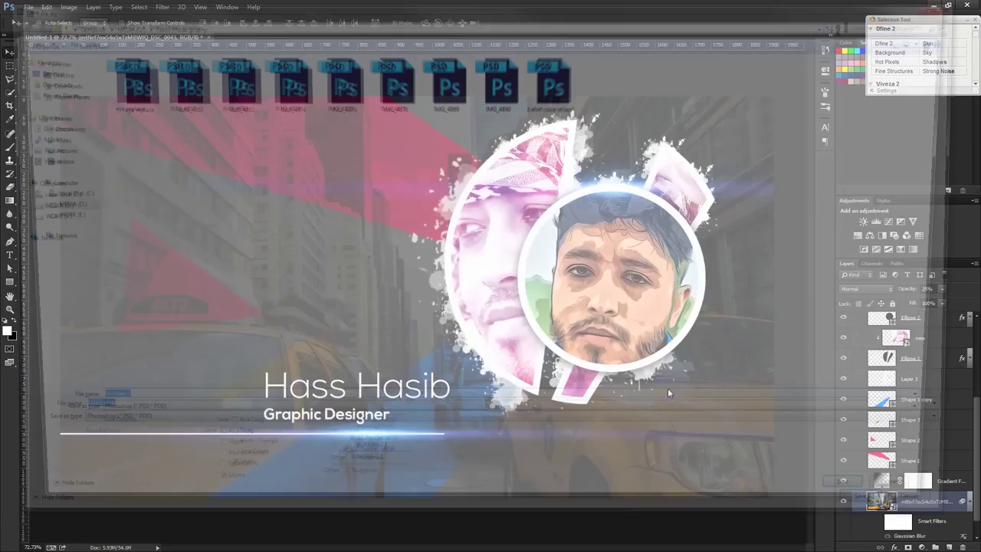
Save the collage to the Desktop as 'Abastarct art' in Photoshop PSD format
{"action": "left_click", "coordinate": [42, 69]}
{"action": "left_click", "coordinate": [125, 406]}
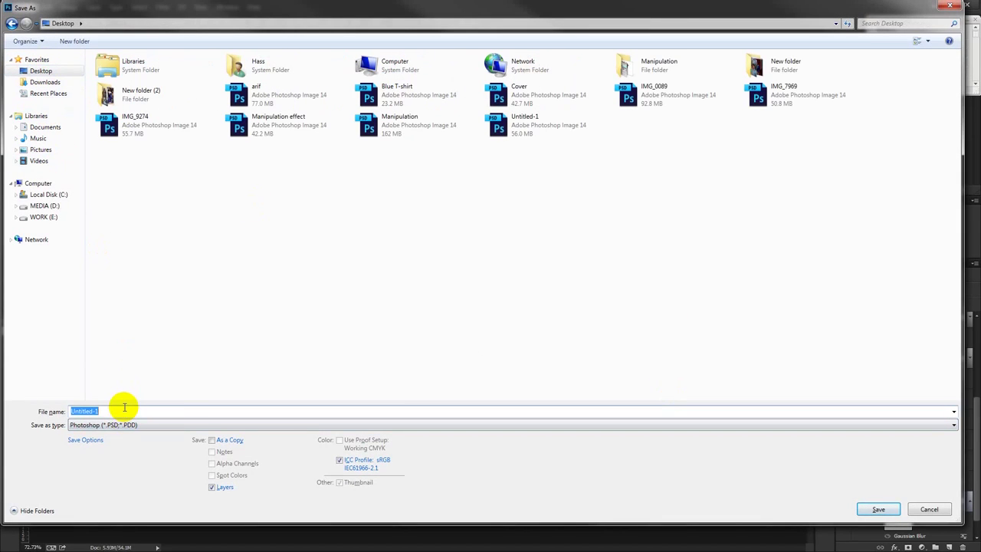
{"action": "type", "text": "Abastract ar"}
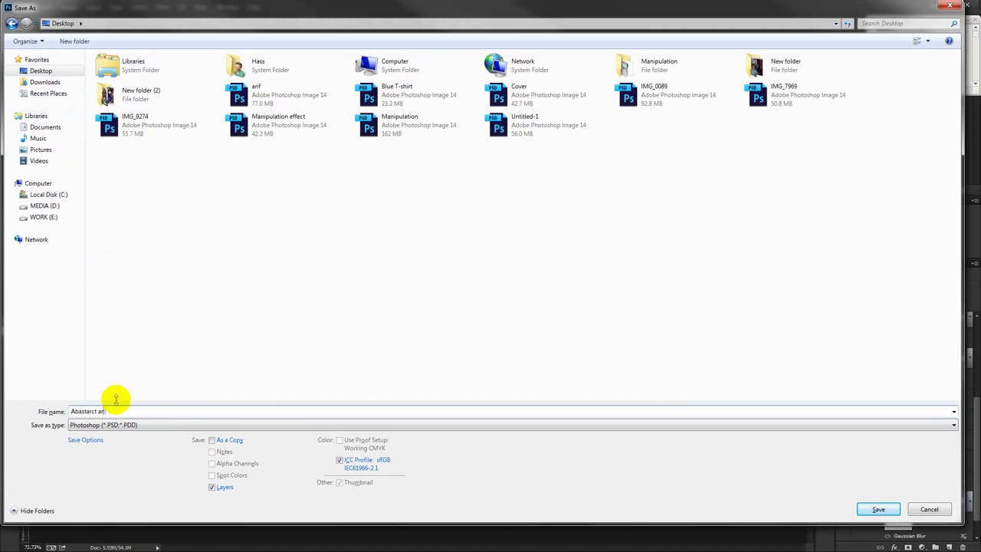
{"action": "type", "text": "t"}
{"action": "left_click", "coordinate": [882, 510]}
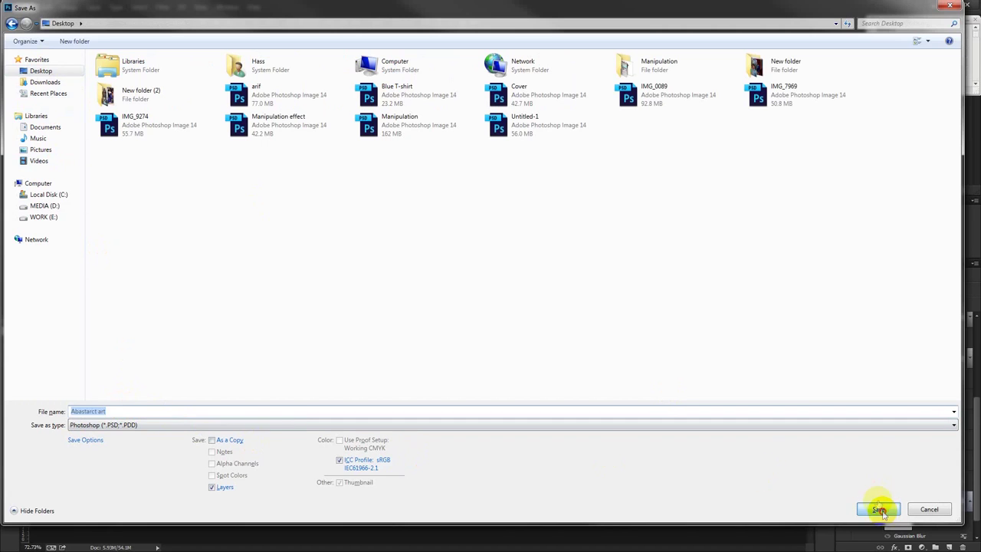